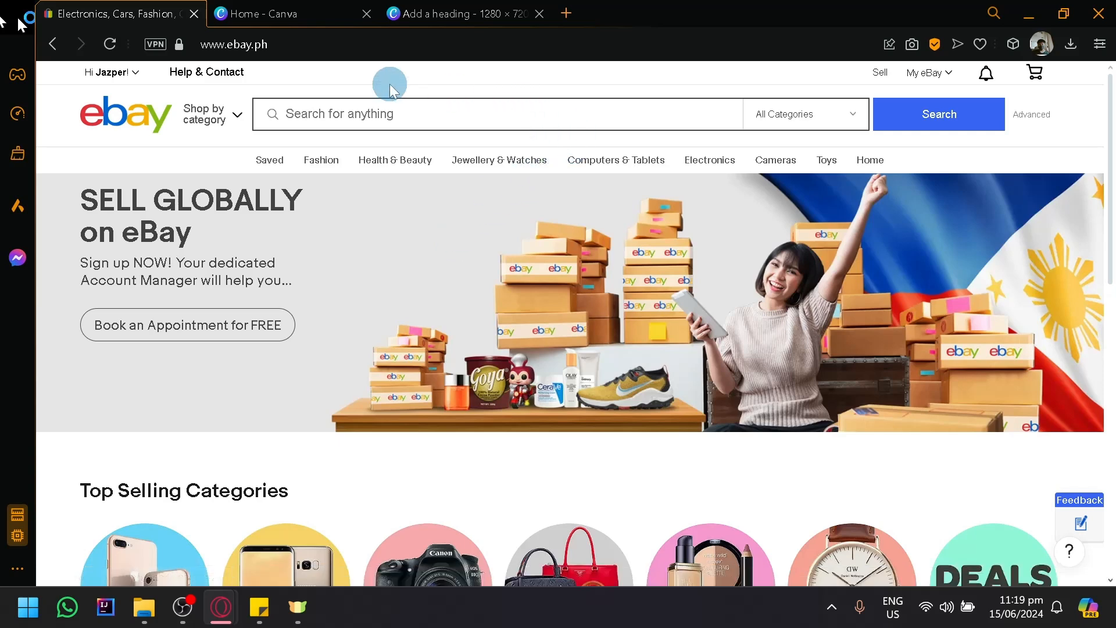
# - Review the account menu and the My eBay menu entries on the eBay home page
pyautogui.click(147, 73)
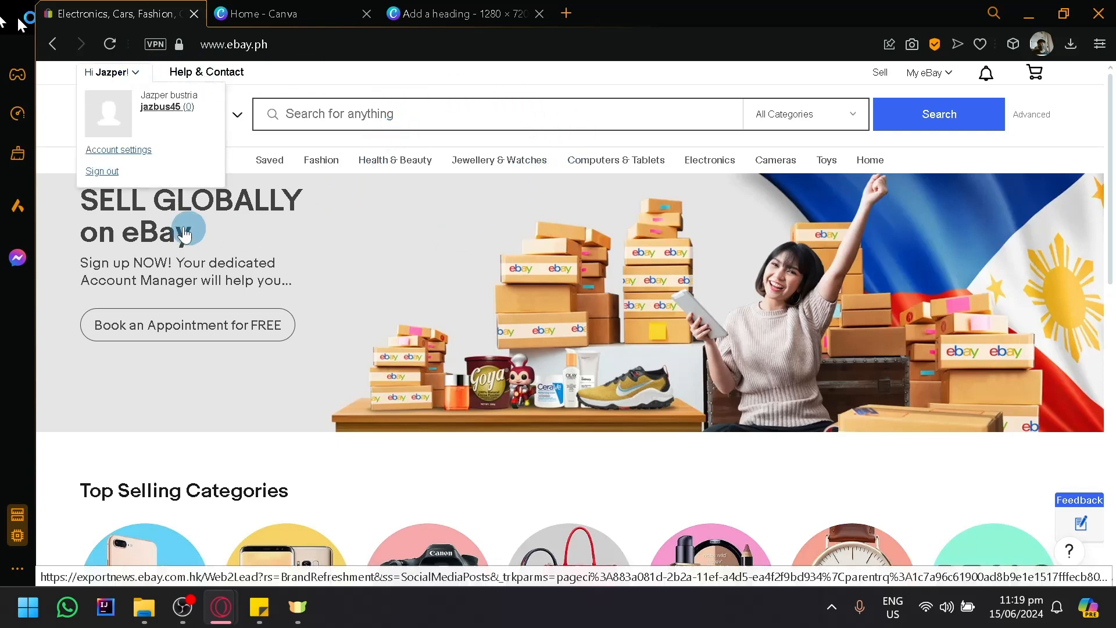
pyautogui.click(256, 204)
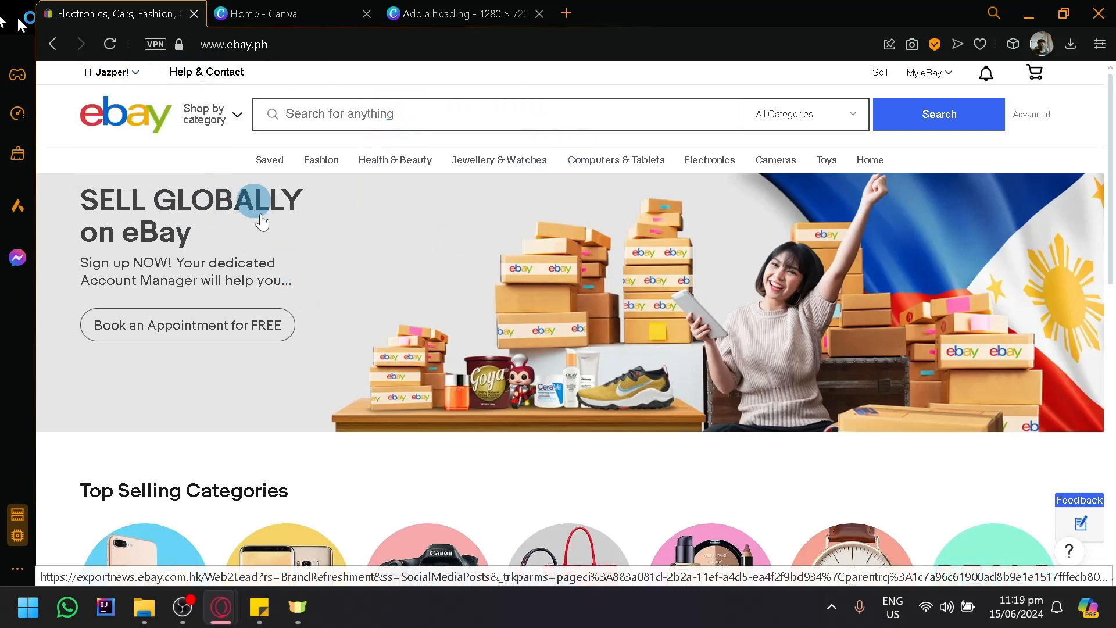
pyautogui.click(150, 138)
pyautogui.scroll(5, 145, 100)
pyautogui.moveTo(122, 114)
pyautogui.hscroll(-3, 116, 198)
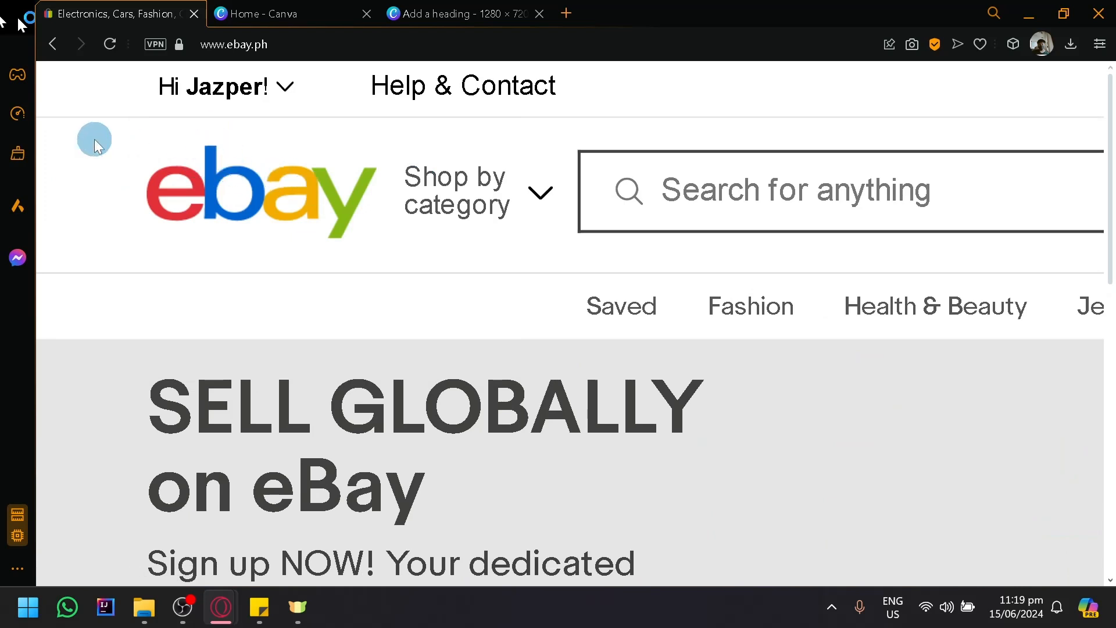
pyautogui.scroll(-5, 109, 135)
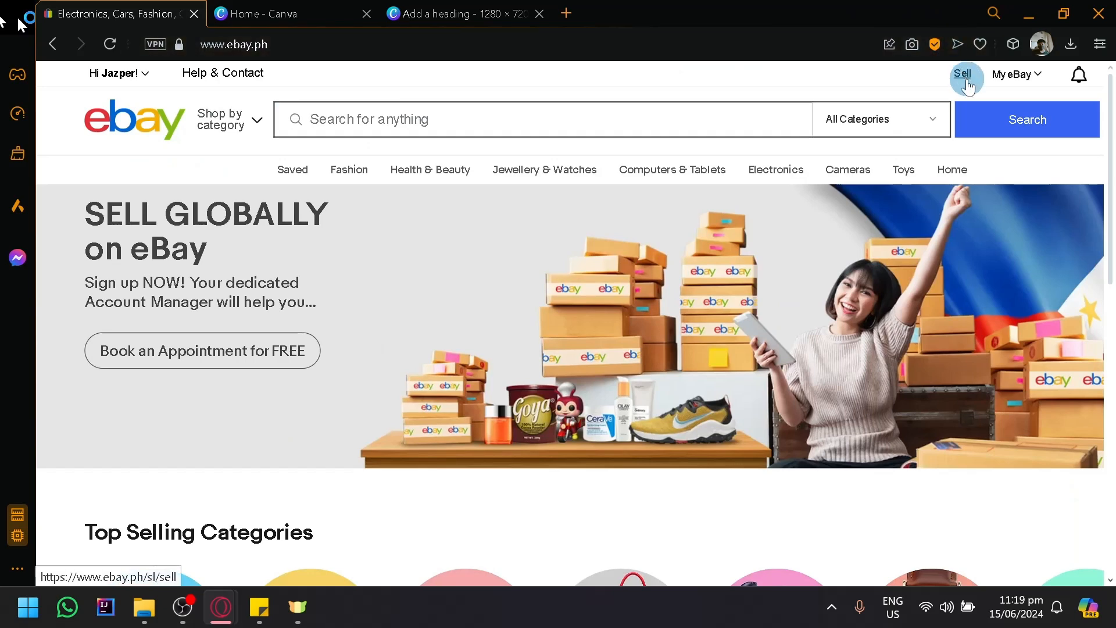
pyautogui.scroll(5, 967, 84)
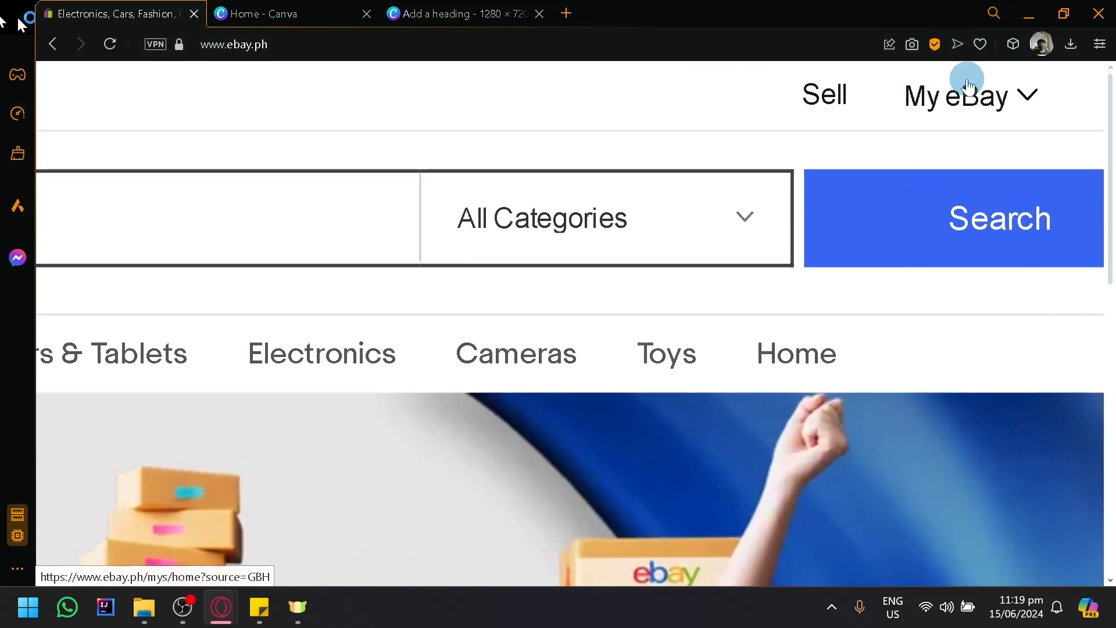
pyautogui.moveTo(954, 96)
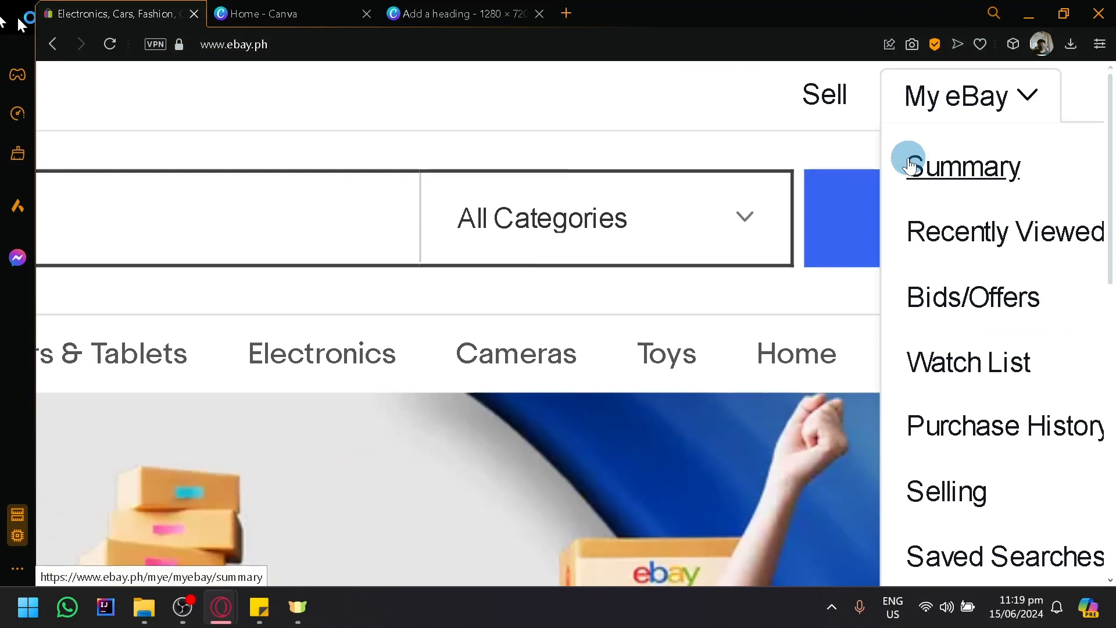
pyautogui.hscroll(2, 910, 166)
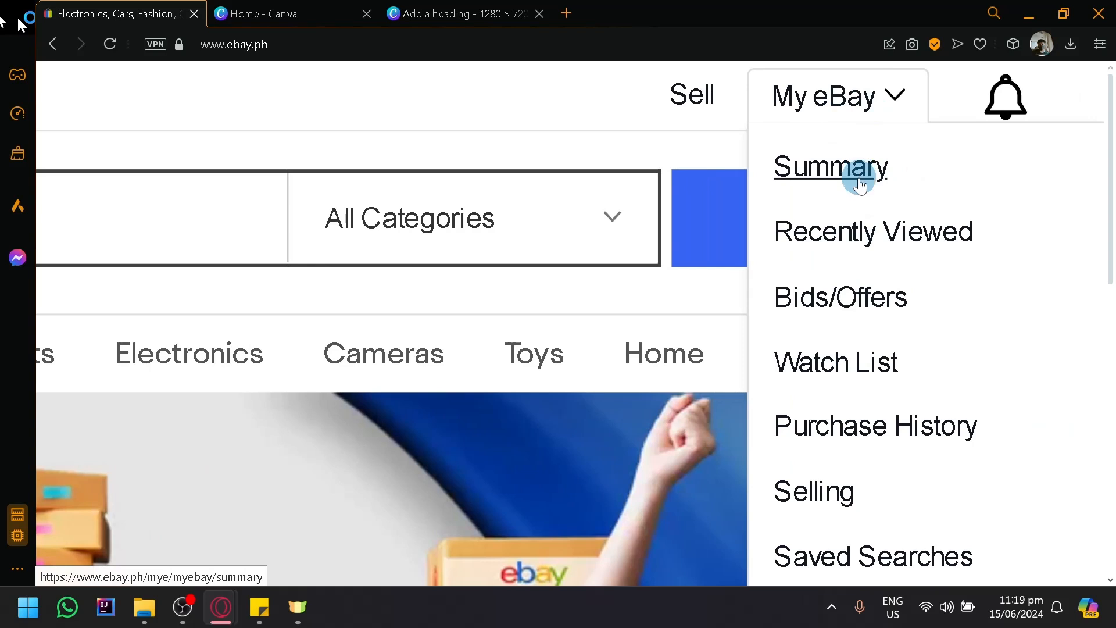
pyautogui.scroll(-2, 865, 283)
pyautogui.scroll(-4, 864, 280)
pyautogui.scroll(6, 865, 280)
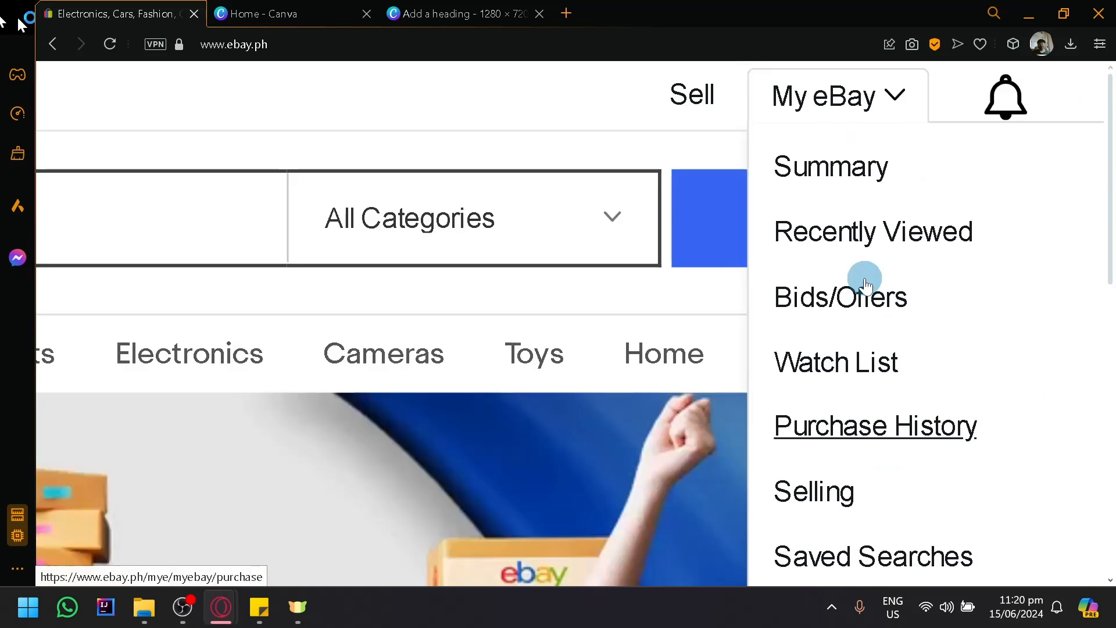
# - Open the Sell page and look over its saved drafts and listing options
pyautogui.click(691, 110)
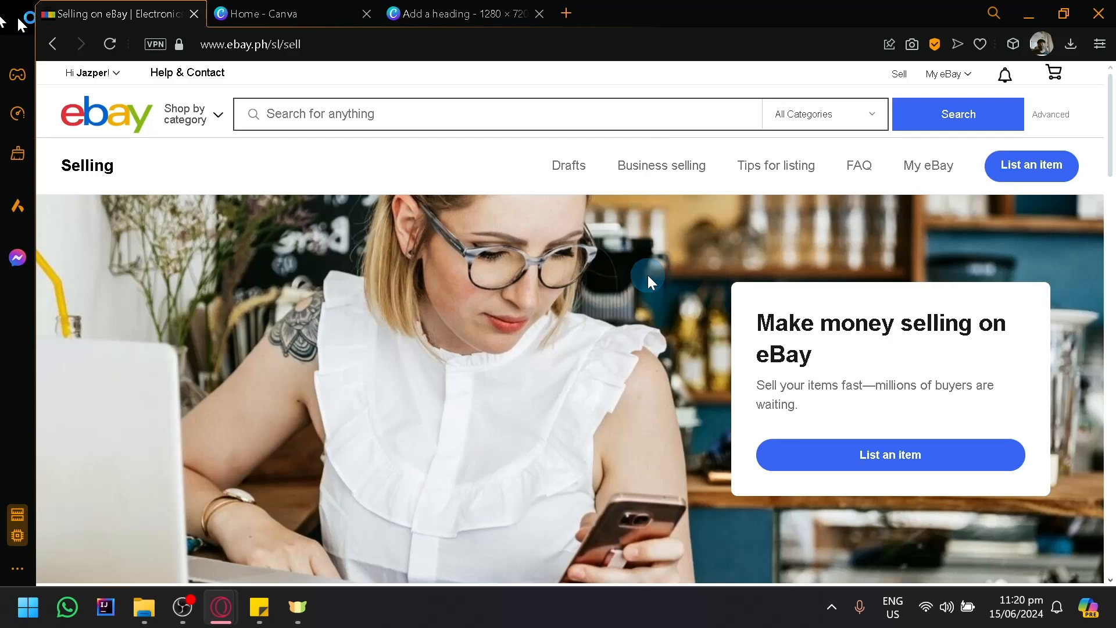
pyautogui.scroll(-10, 620, 277)
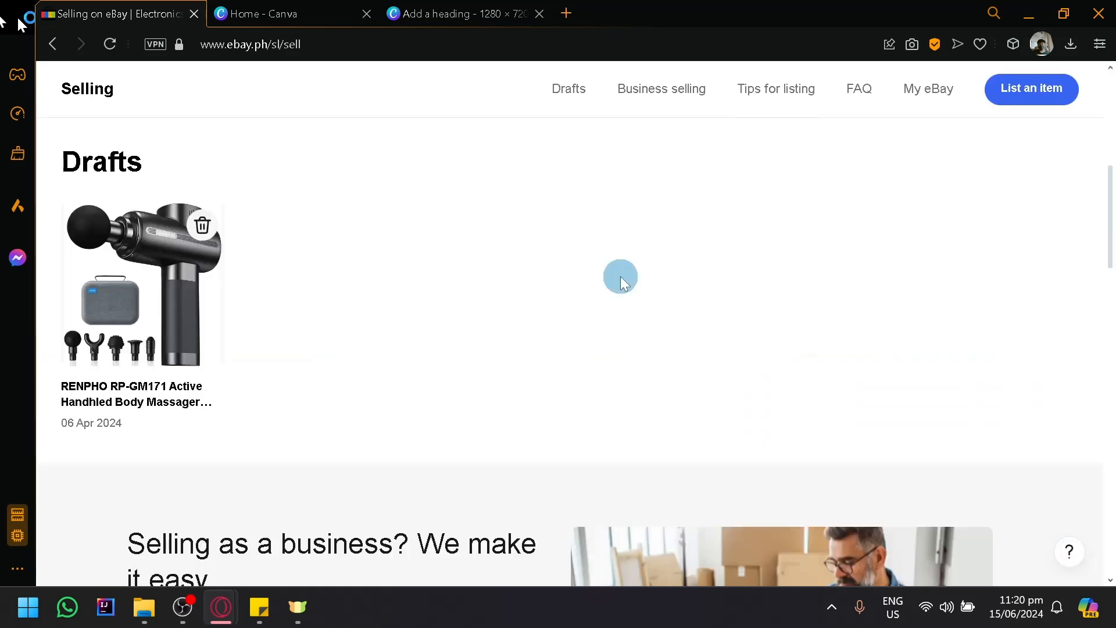
pyautogui.scroll(10, 620, 277)
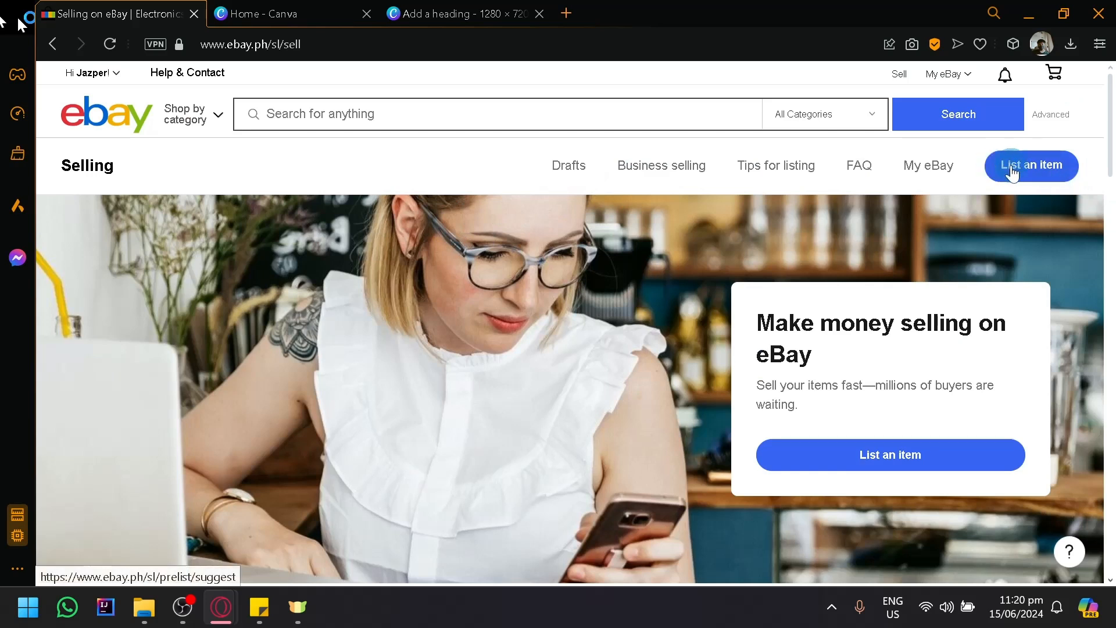
pyautogui.scroll(-5, 866, 281)
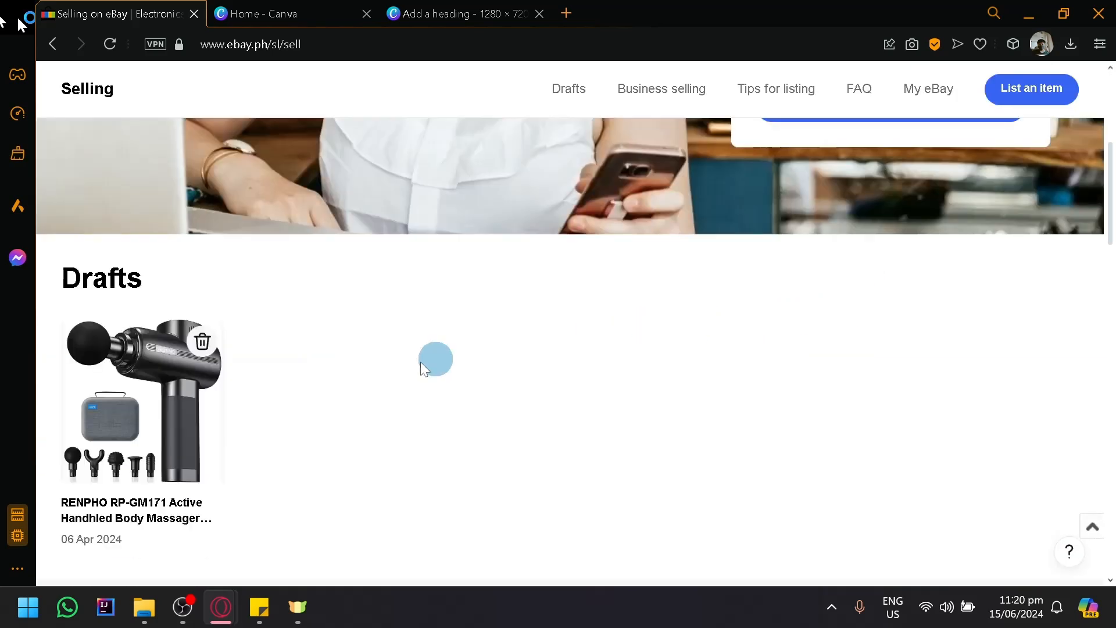
pyautogui.scroll(-5, 349, 349)
pyautogui.scroll(3, 153, 335)
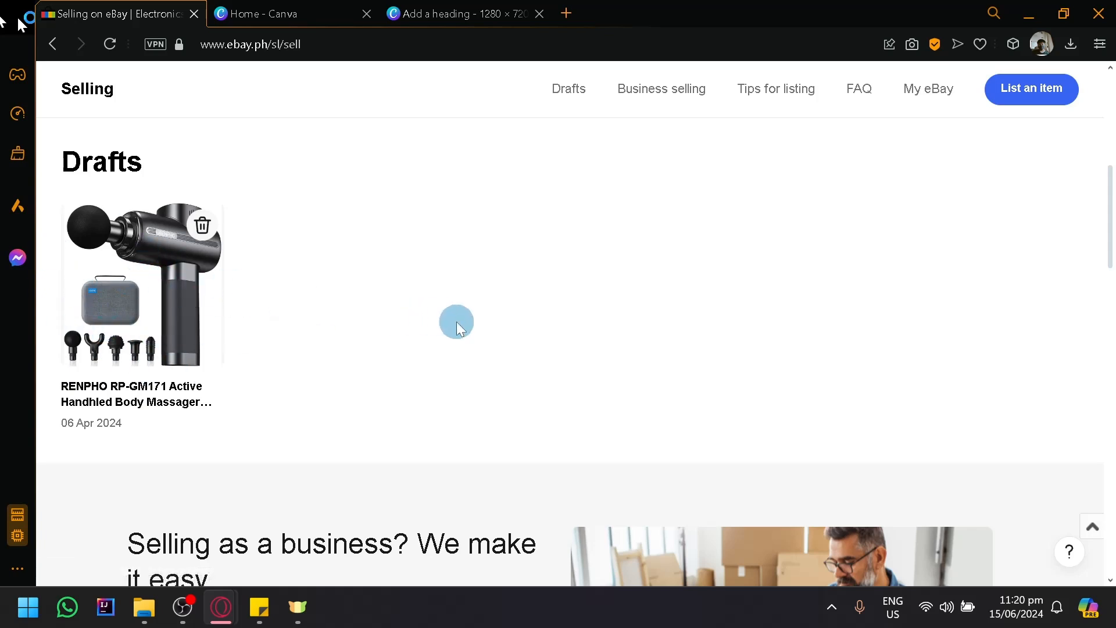
pyautogui.scroll(6, 553, 321)
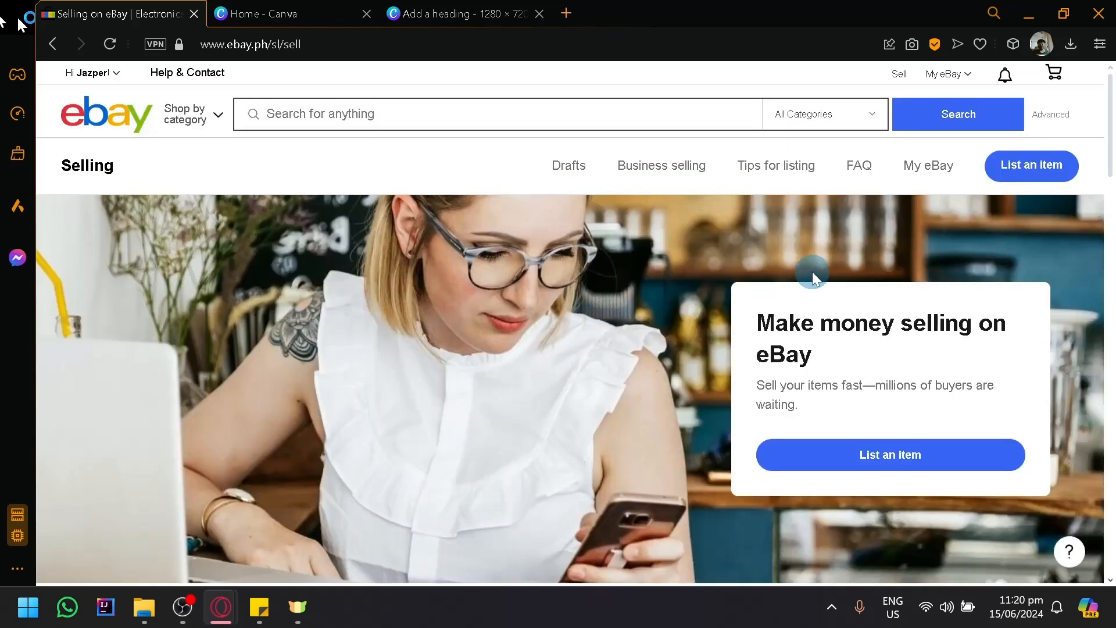
# - Start a new item listing and search for "Samsung a54" as the product being sold
pyautogui.click(1053, 178)
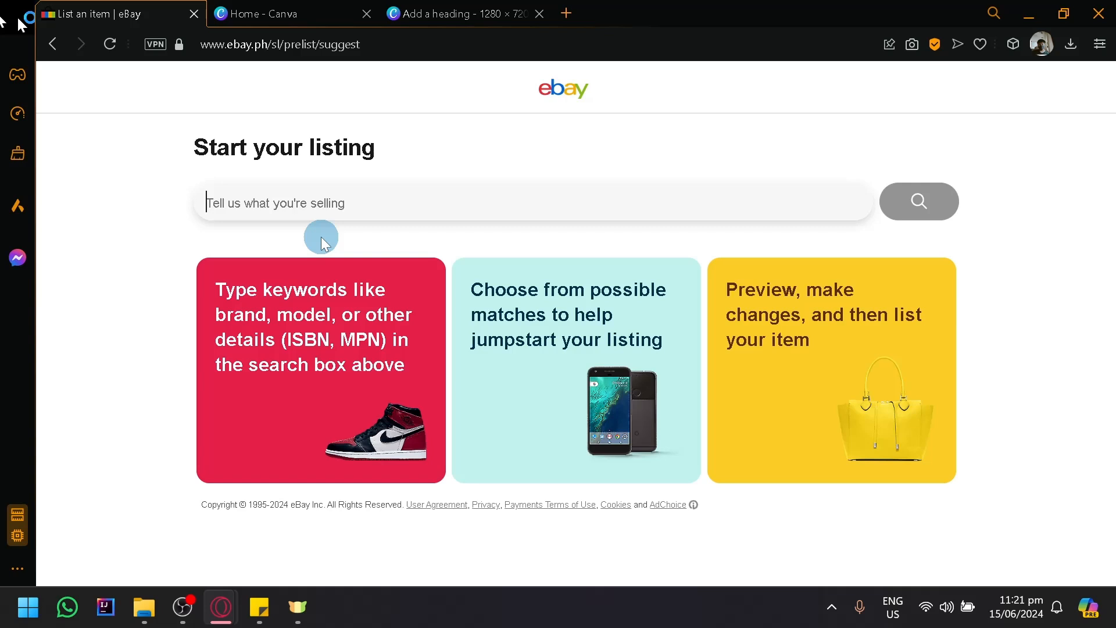
pyautogui.write('Sa')
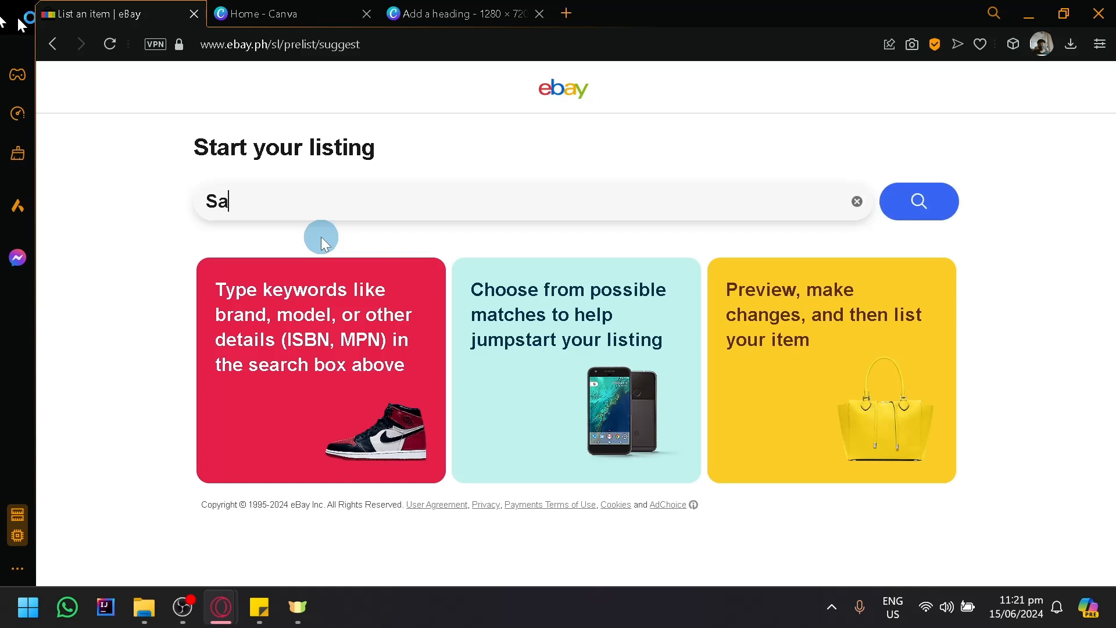
pyautogui.write('msung a54')
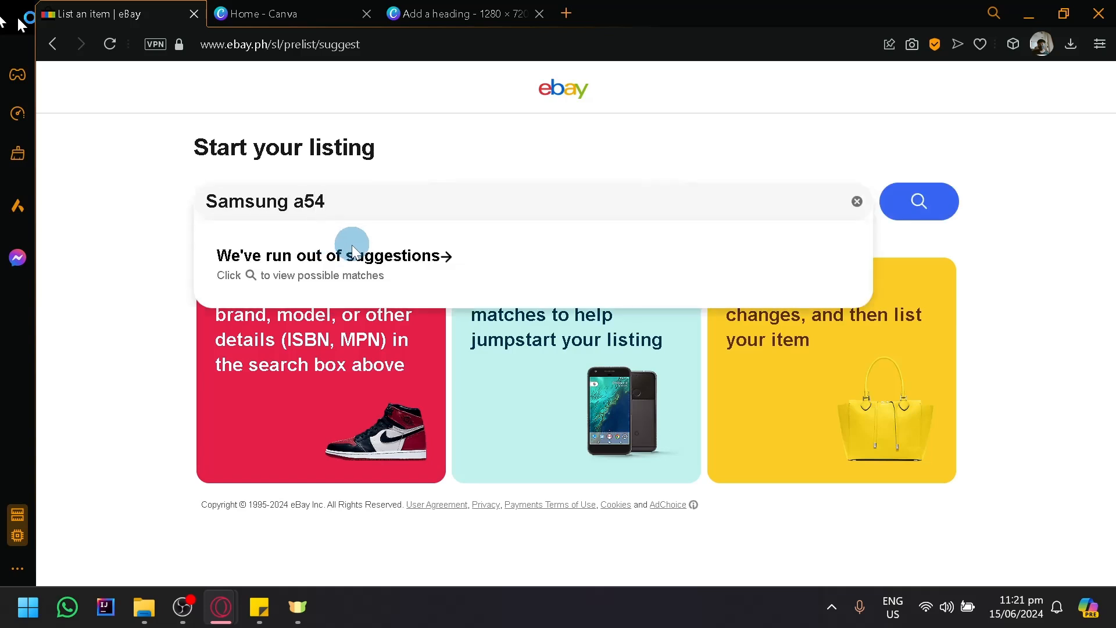
pyautogui.click(916, 212)
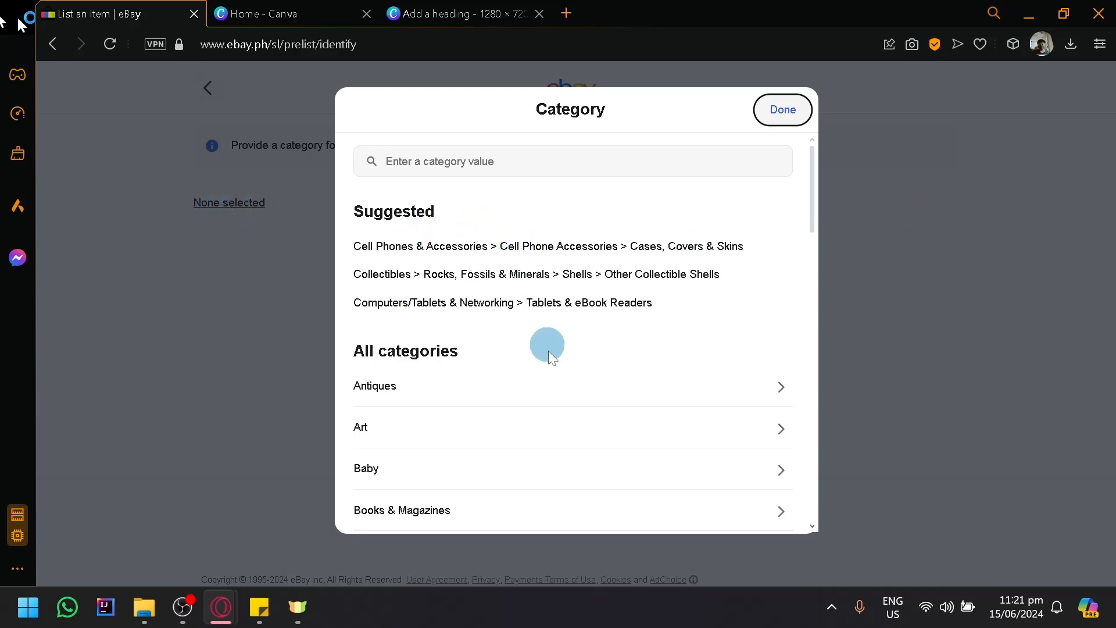
# - Set the listing category to Cell Phones & Accessories > Cell Phone & Smartphone Parts
pyautogui.scroll(-5, 545, 349)
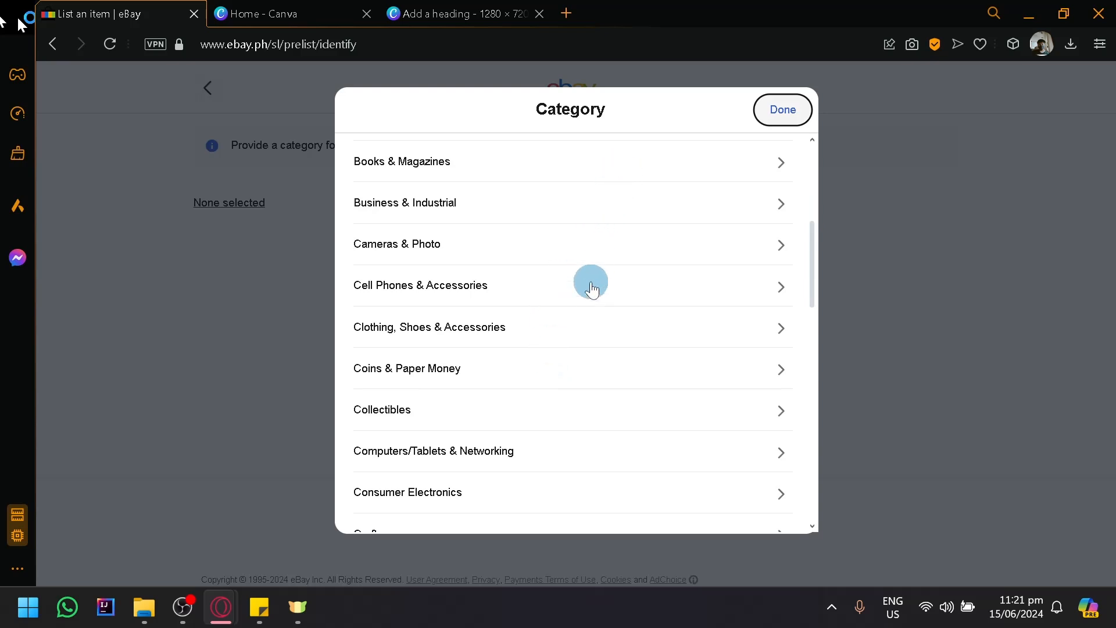
pyautogui.scroll(4, 563, 334)
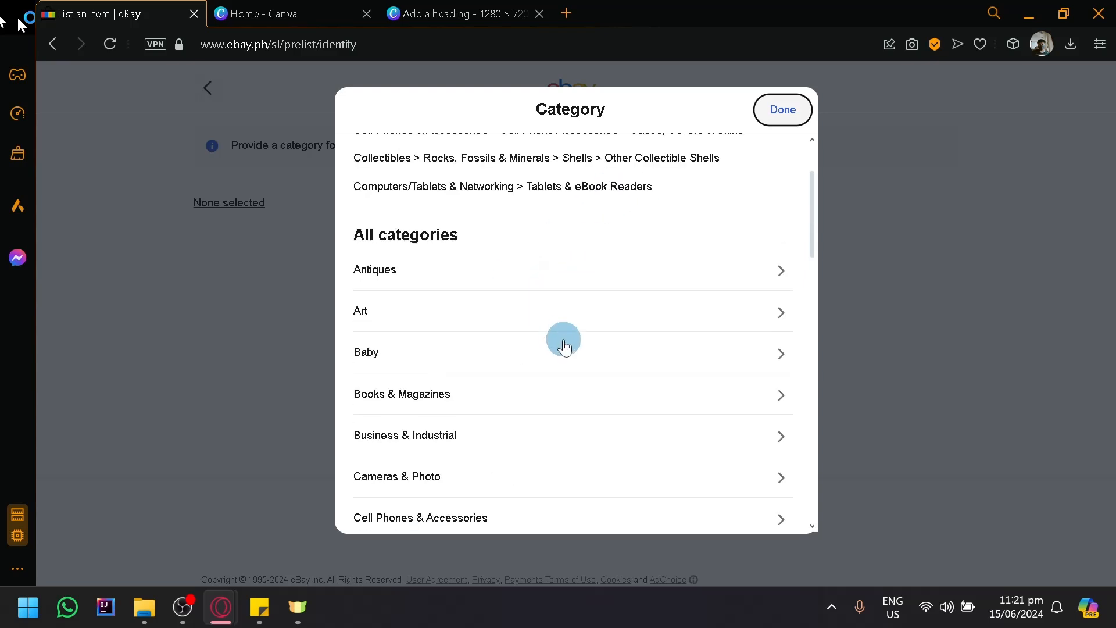
pyautogui.scroll(-4, 563, 336)
pyautogui.scroll(6, 553, 320)
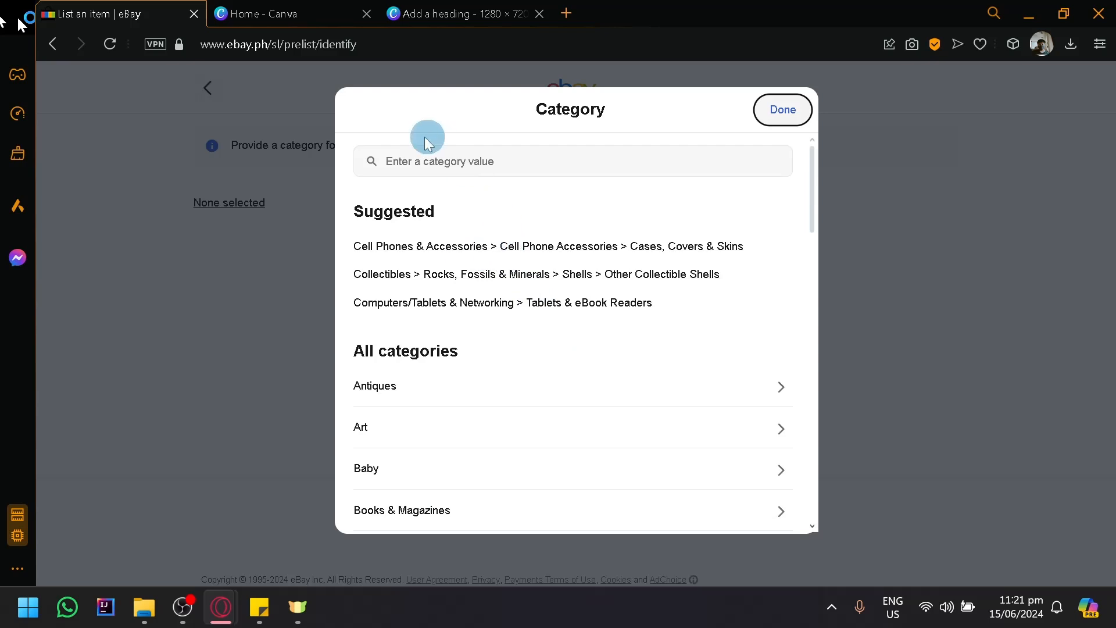
pyautogui.scroll(-4, 507, 321)
pyautogui.scroll(4, 507, 322)
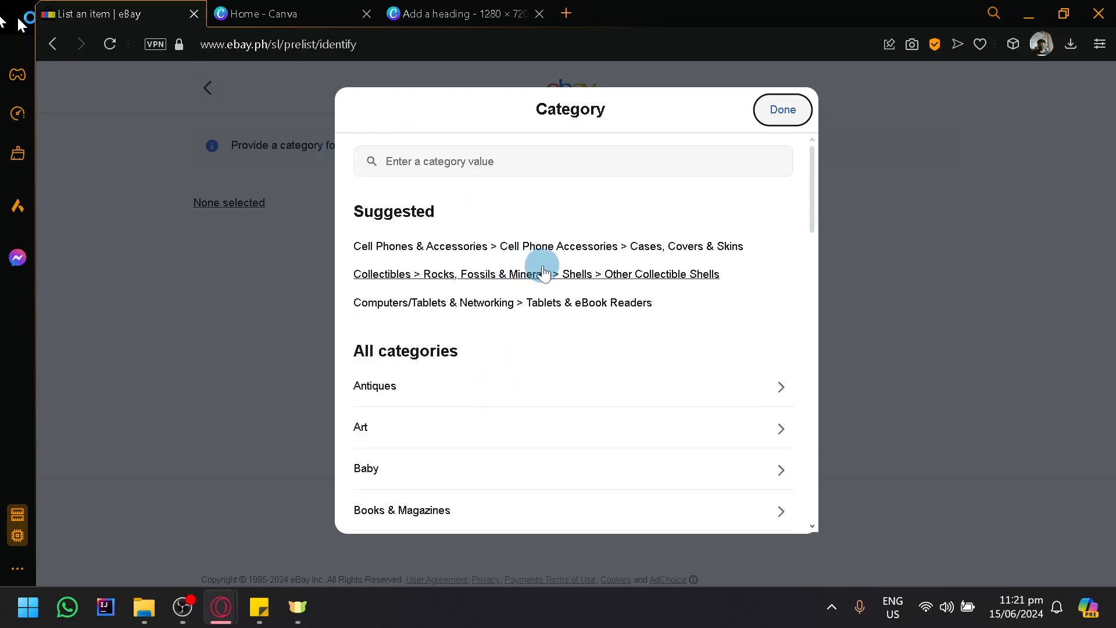
pyautogui.scroll(-4, 618, 282)
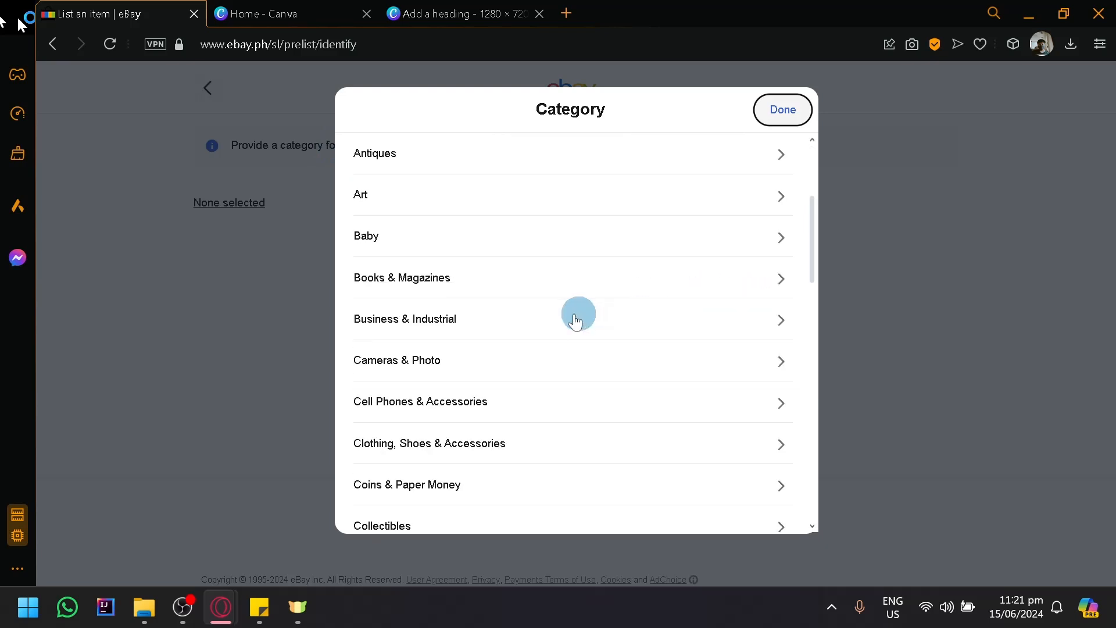
pyautogui.click(480, 414)
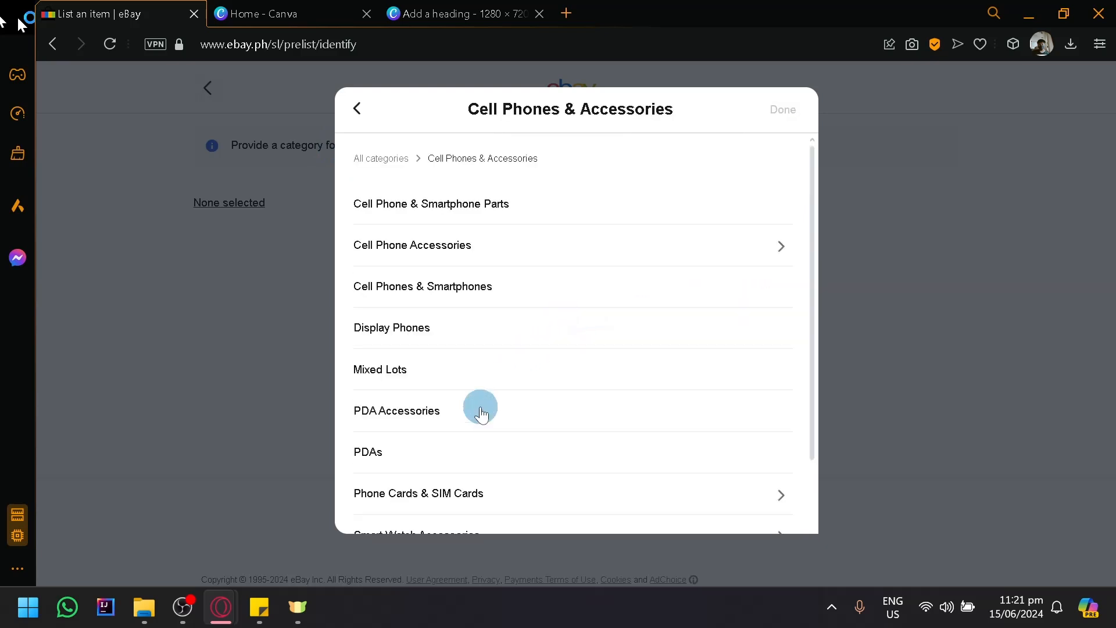
pyautogui.click(474, 204)
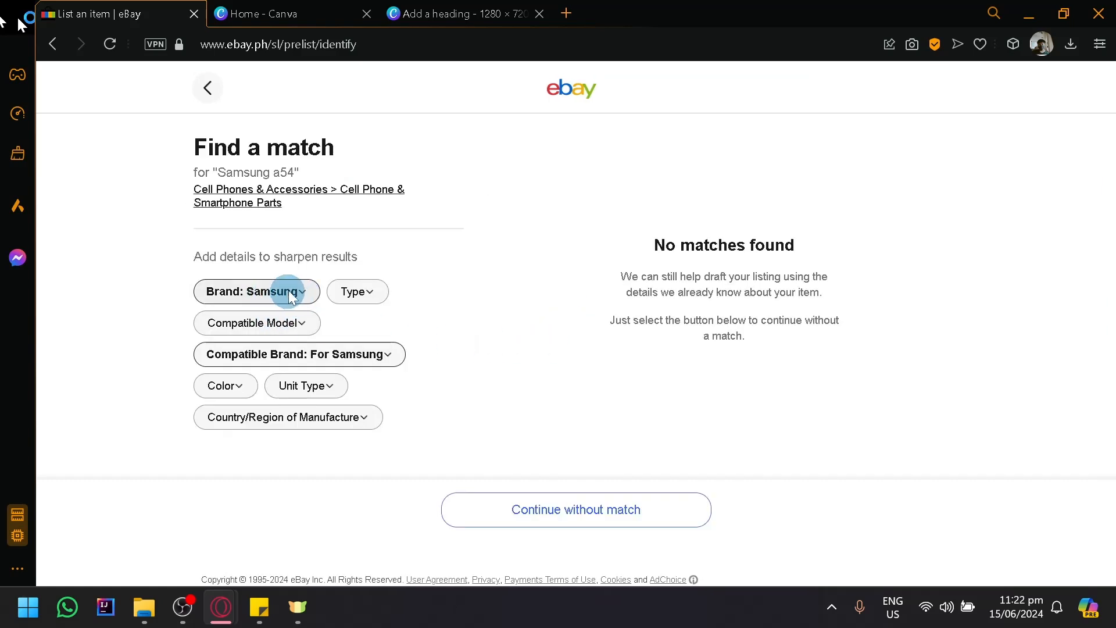
# - Examine the Type choices and the Brand detail offered for sharpening the match results
pyautogui.click(361, 285)
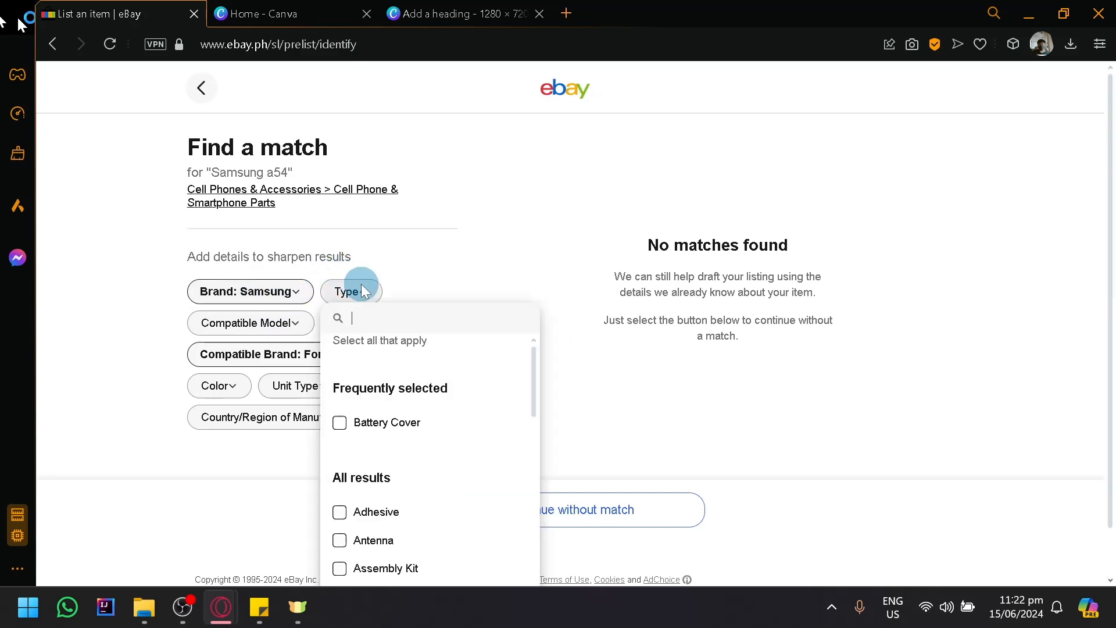
pyautogui.scroll(-1, 800, 424)
pyautogui.scroll(-8, 398, 387)
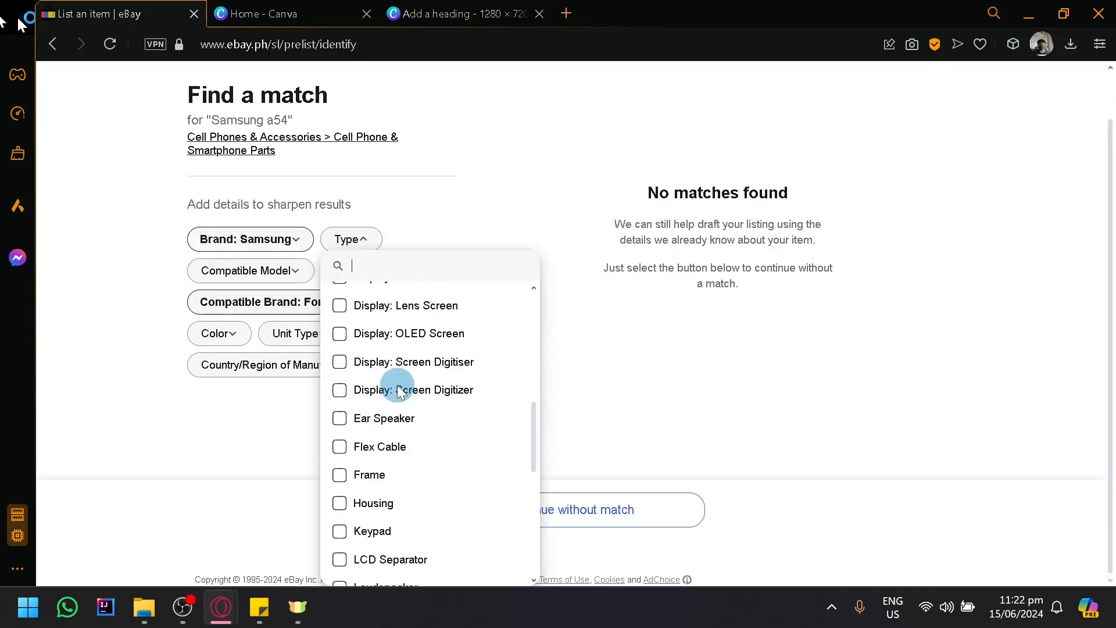
pyautogui.scroll(3, 400, 393)
pyautogui.scroll(-10, 400, 394)
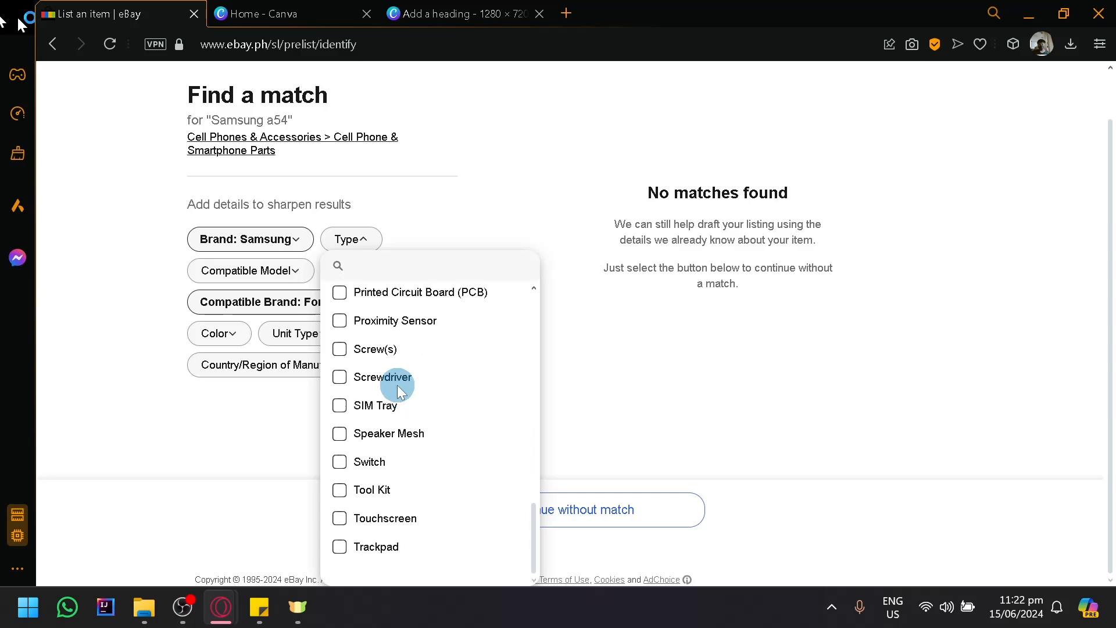
pyautogui.scroll(2, 398, 391)
pyautogui.scroll(10, 398, 389)
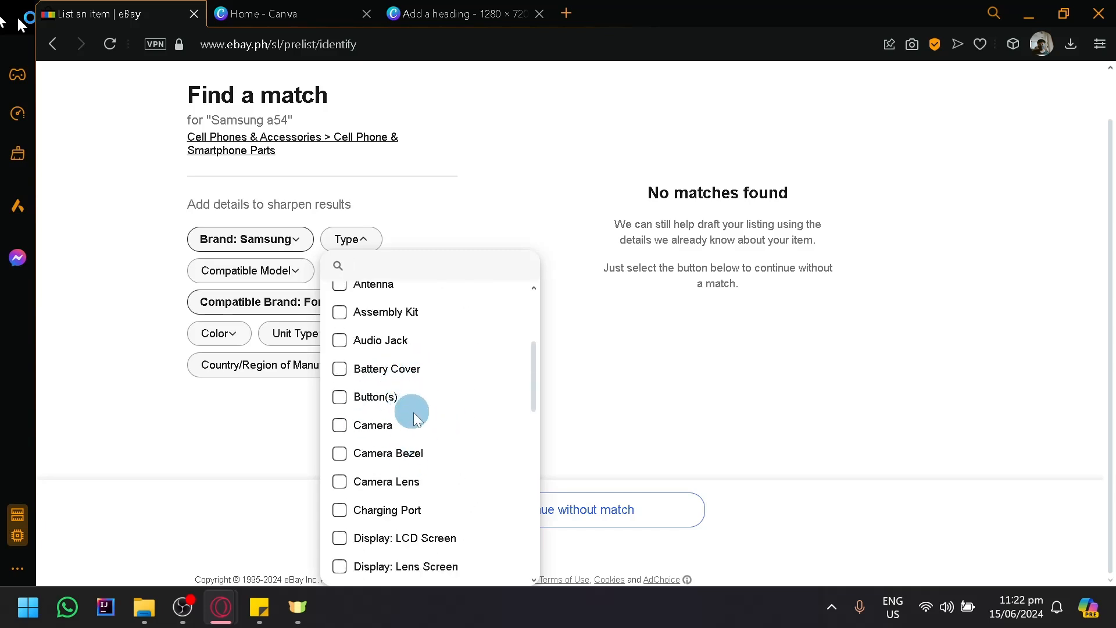
pyautogui.scroll(3, 415, 416)
pyautogui.click(706, 387)
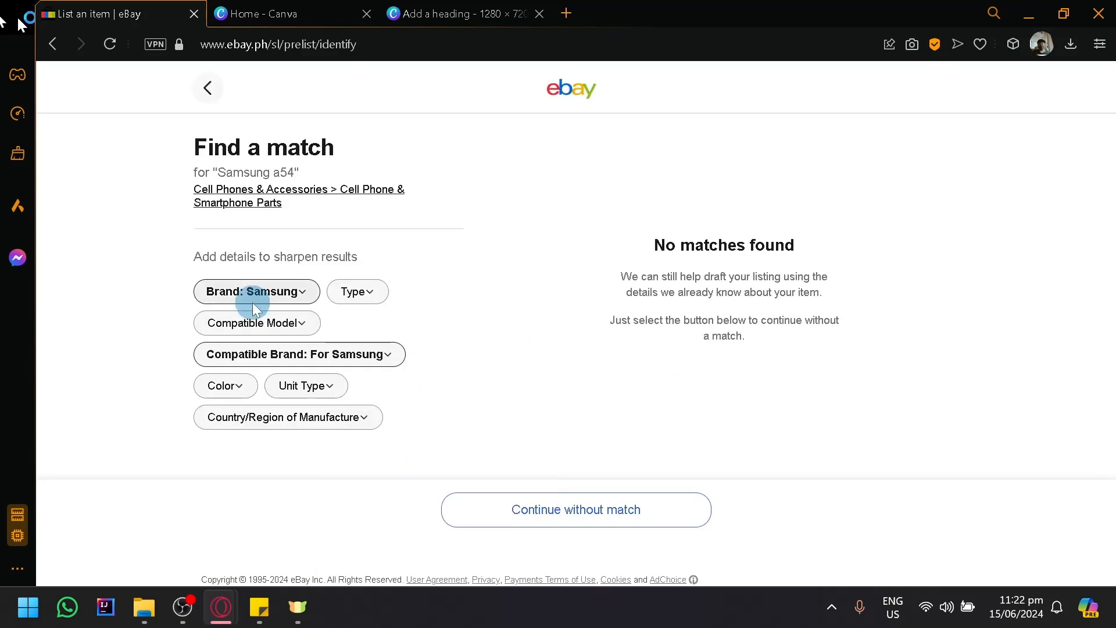
pyautogui.click(252, 303)
pyautogui.click(159, 326)
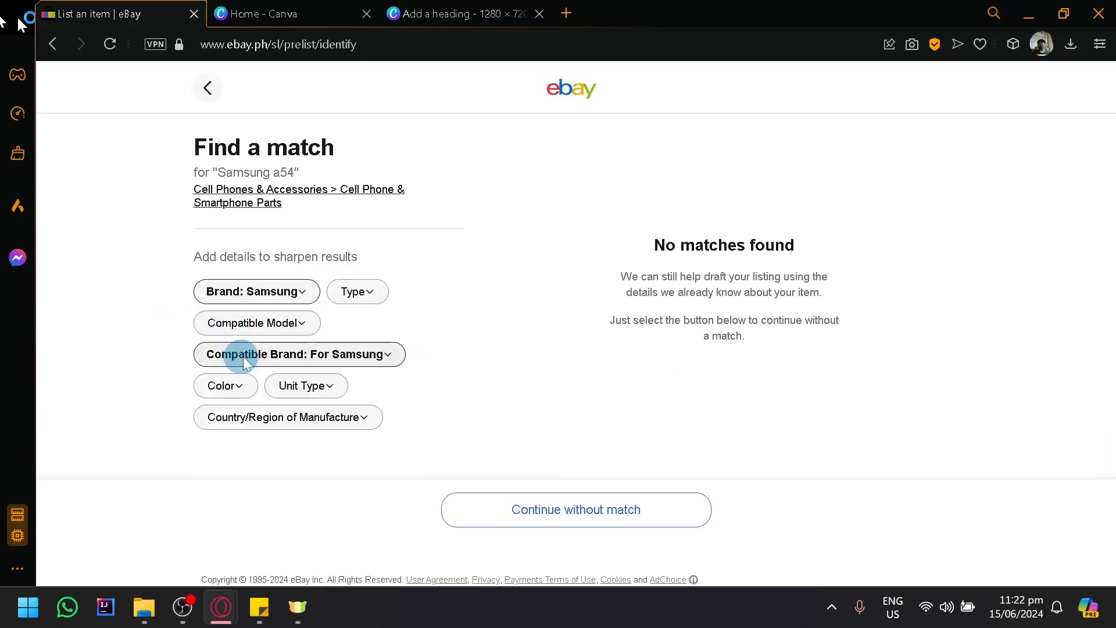
# - Set the item's color to Black in the match details
pyautogui.click(239, 386)
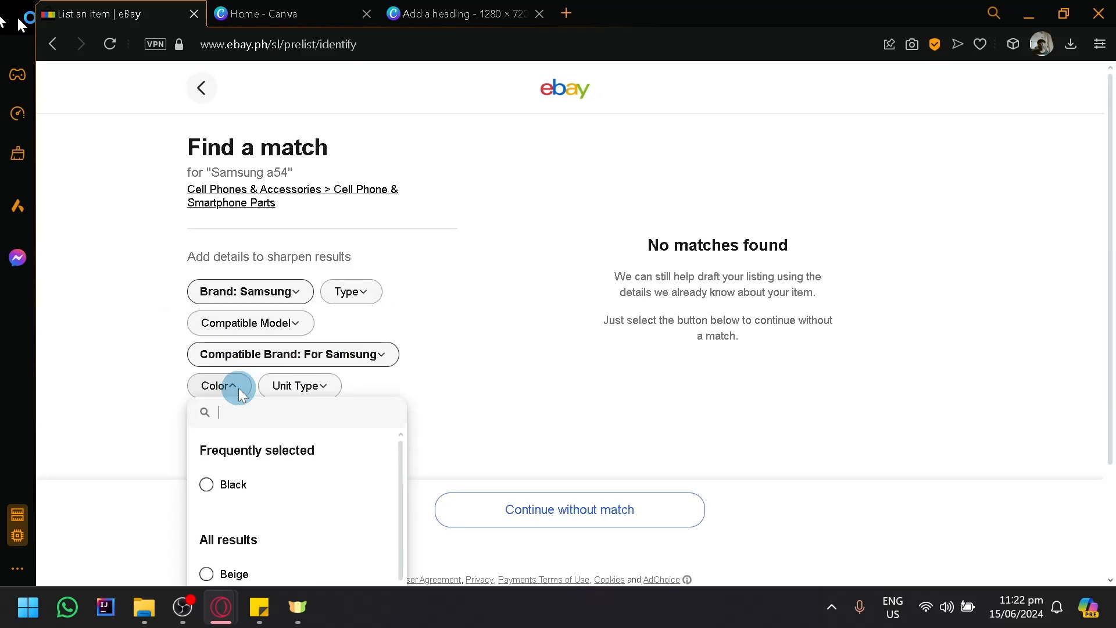
pyautogui.scroll(-3, 343, 434)
pyautogui.scroll(2, 342, 428)
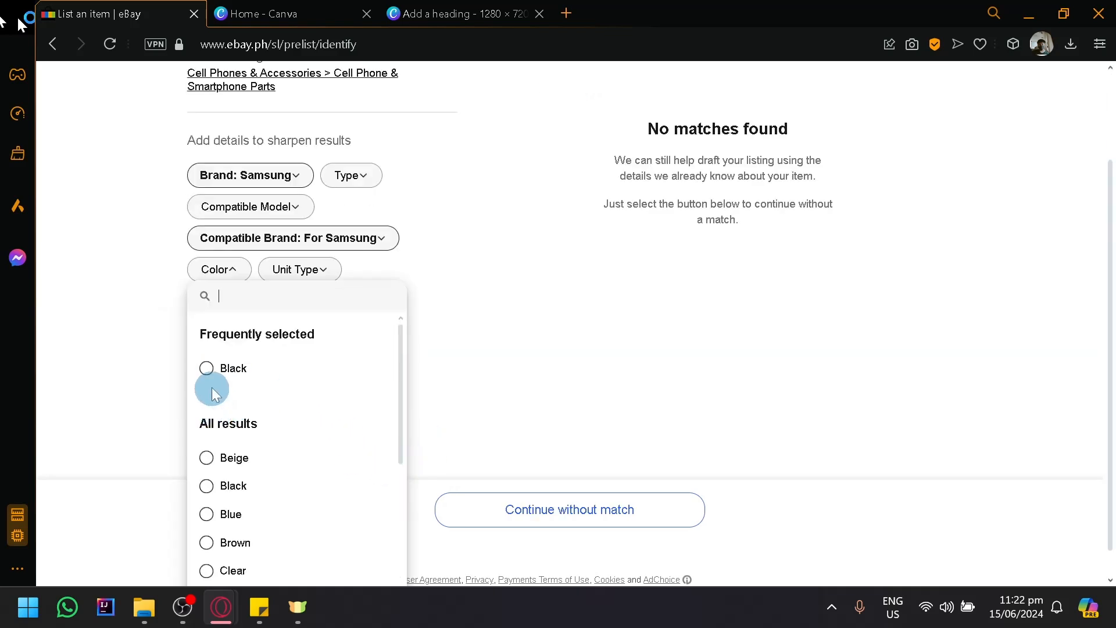
pyautogui.click(207, 369)
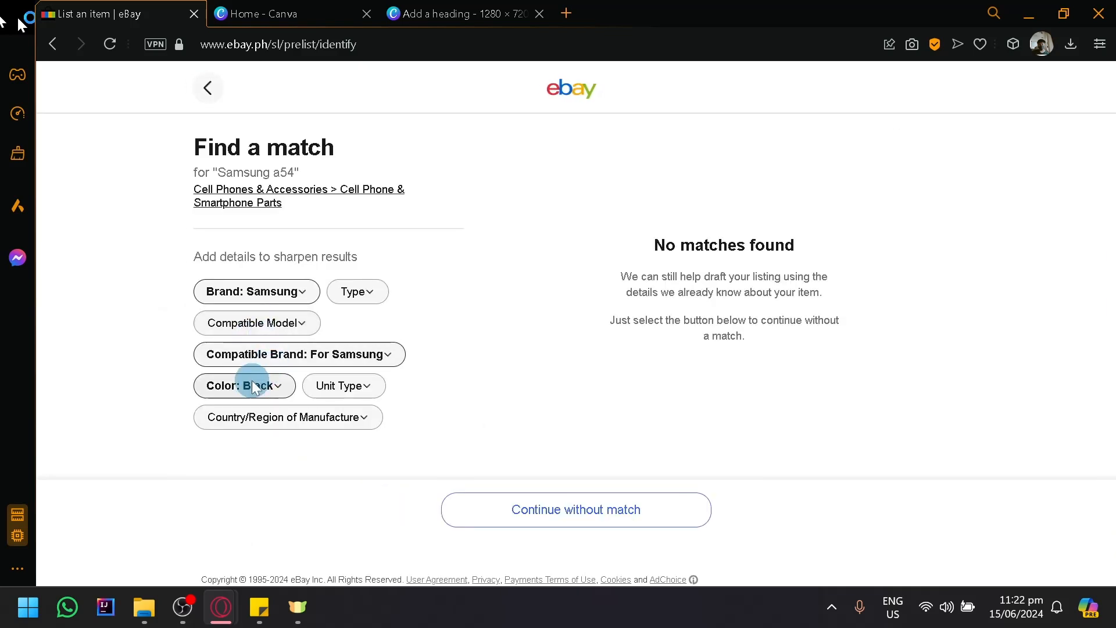
# - Examine the Unit Type and Country/Region of Manufacture choices offered for sharpening the match results
pyautogui.click(352, 397)
pyautogui.scroll(-3, 536, 341)
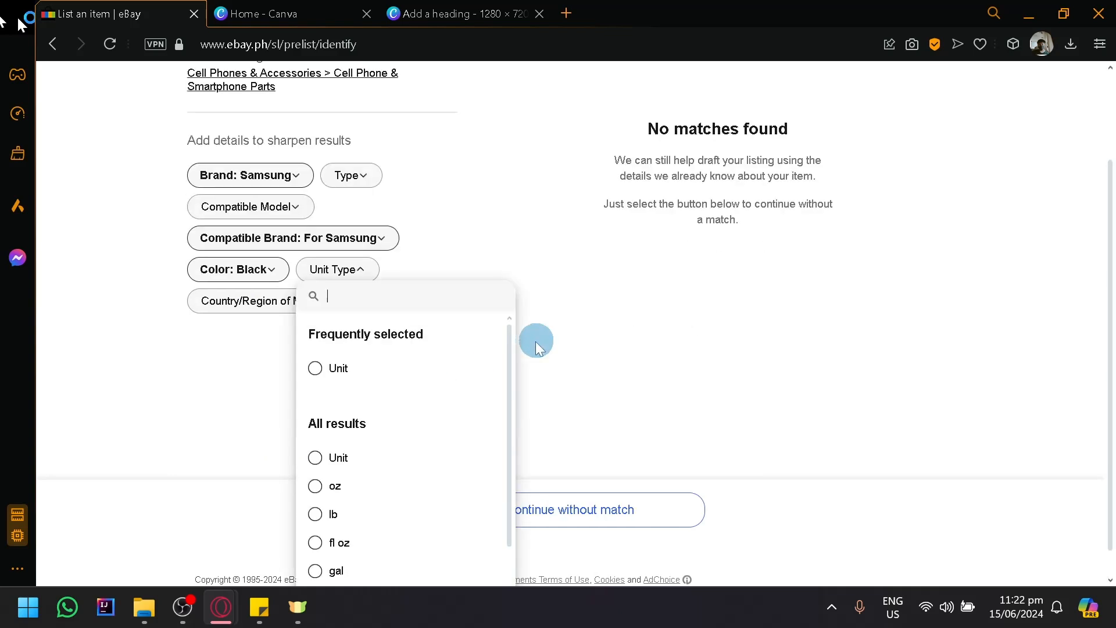
pyautogui.scroll(4, 466, 406)
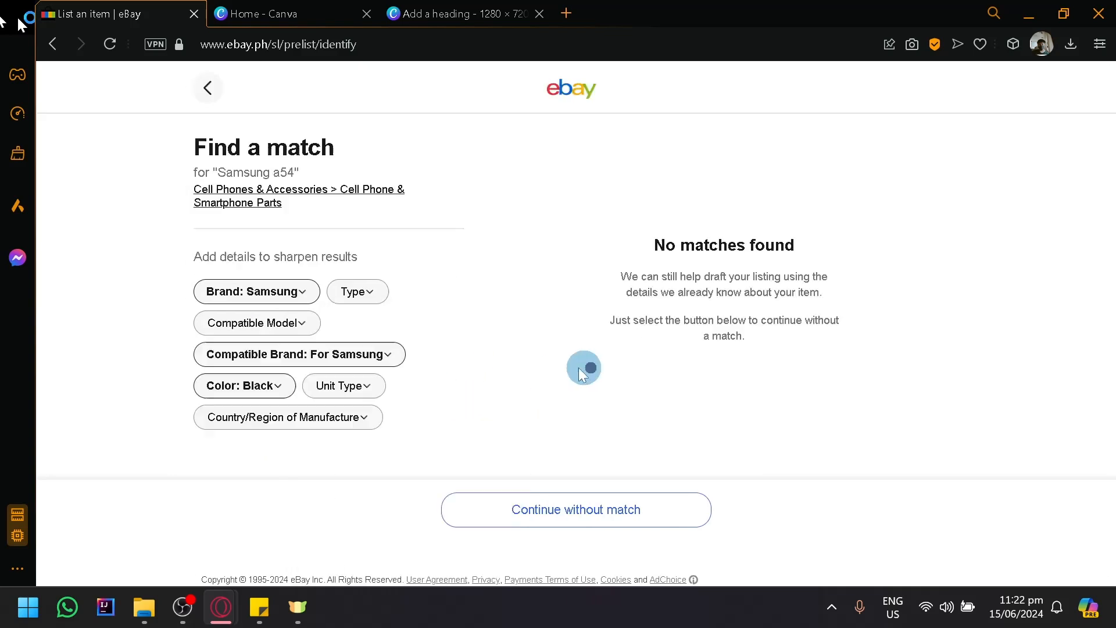
pyautogui.click(295, 417)
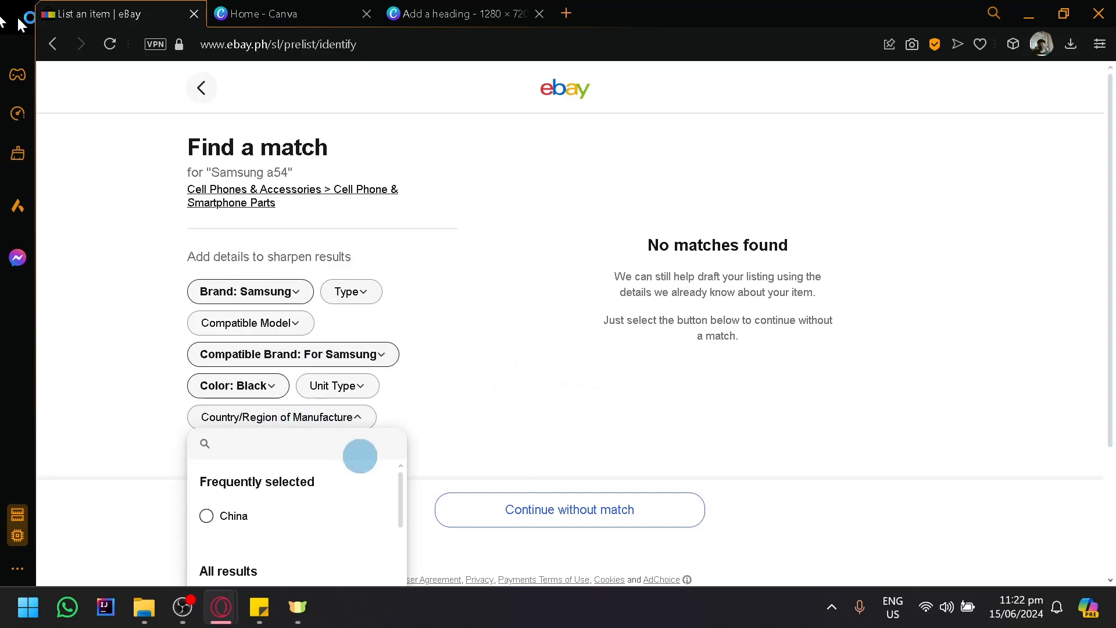
pyautogui.scroll(-5, 362, 470)
pyautogui.scroll(-3, 478, 424)
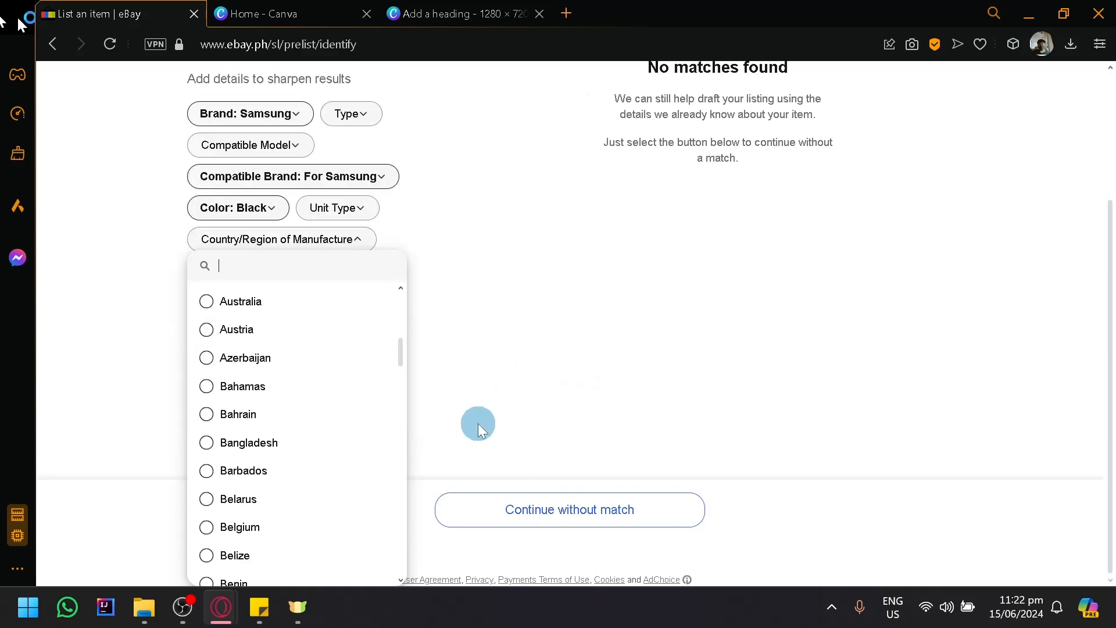
pyautogui.scroll(3, 484, 358)
pyautogui.click(483, 359)
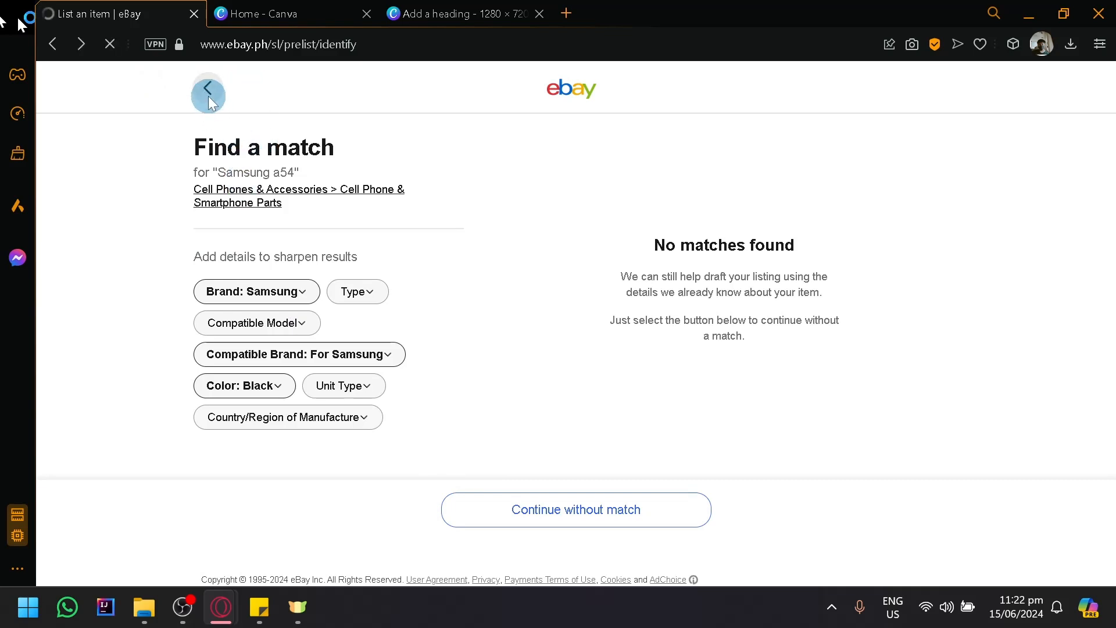
# - Search Google for "samsung a54" in a new browser tab
pyautogui.click(575, 15)
pyautogui.write('sam')
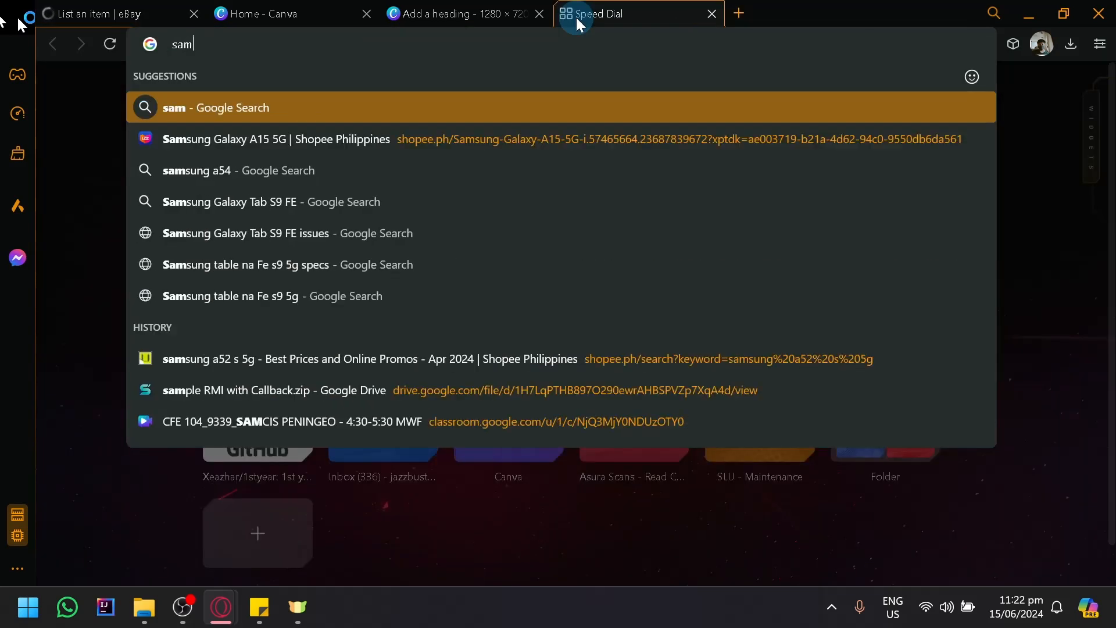
pyautogui.write('sung a54')
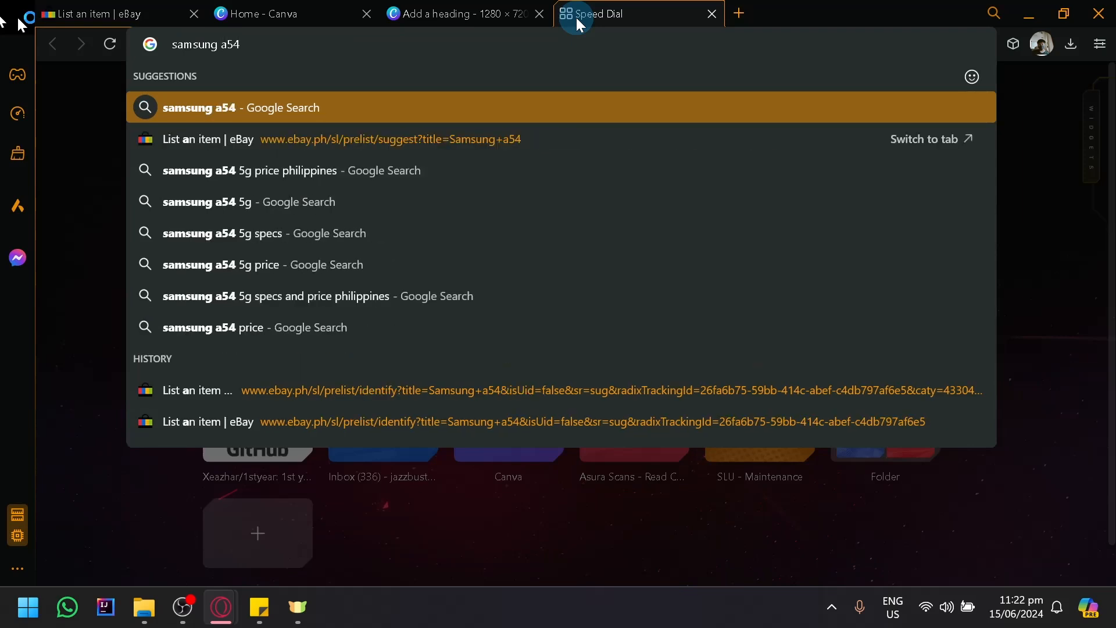
pyautogui.press('Return')
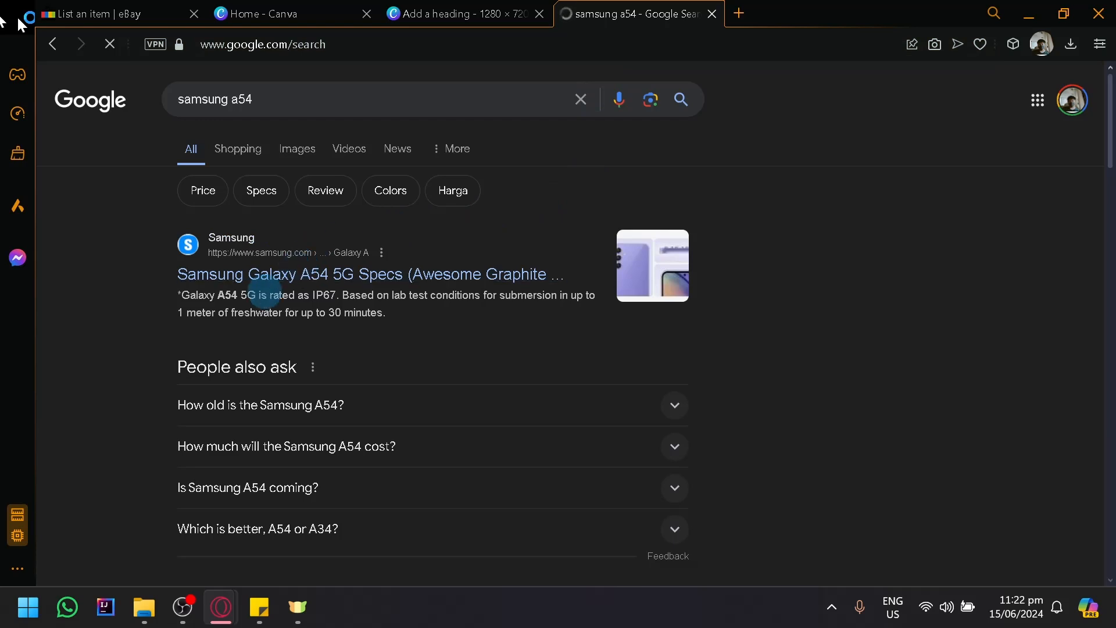
# - Back in the eBay listing, search for "Samsung galaxy a54 5g" and set the category to Cell Phones & Accessories > Cell Phones & Smartphones
pyautogui.click(96, 7)
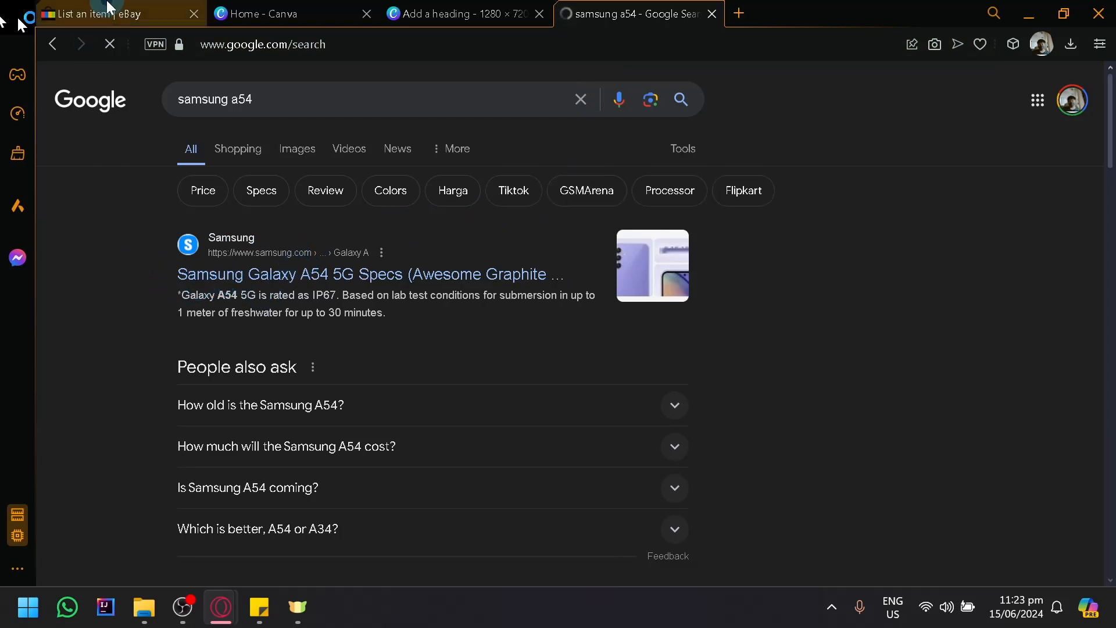
pyautogui.click(528, 204)
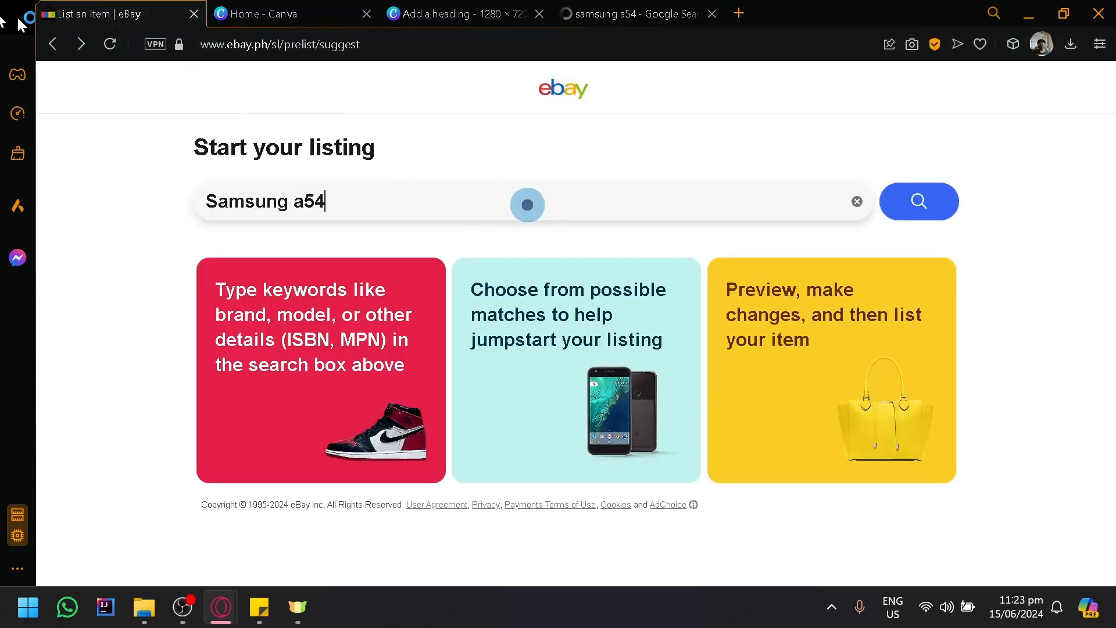
pyautogui.click(295, 203)
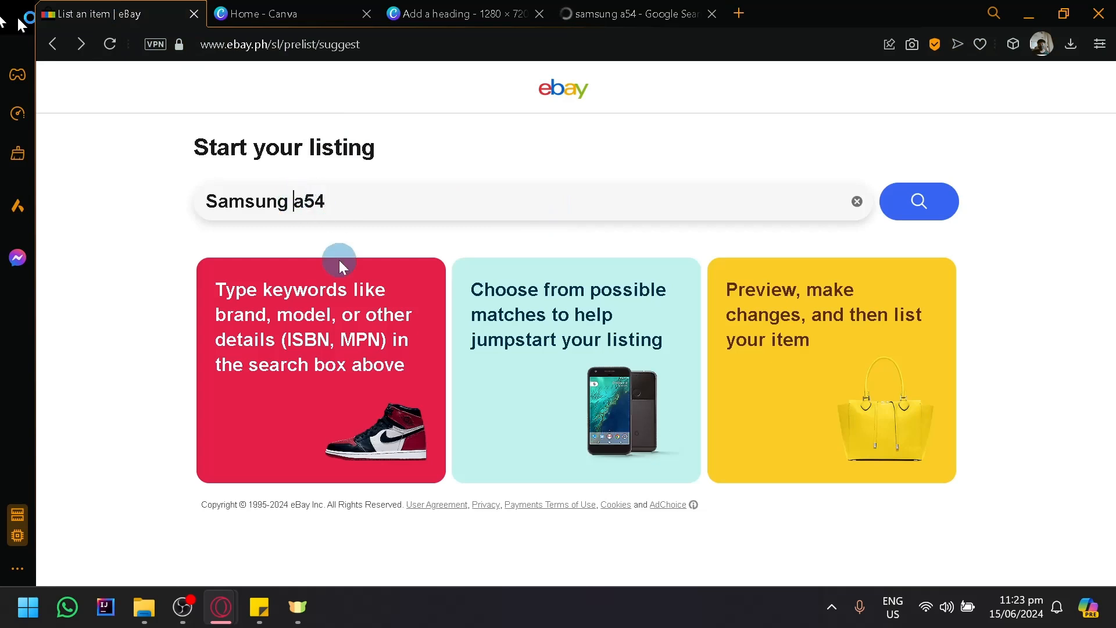
pyautogui.write('galax')
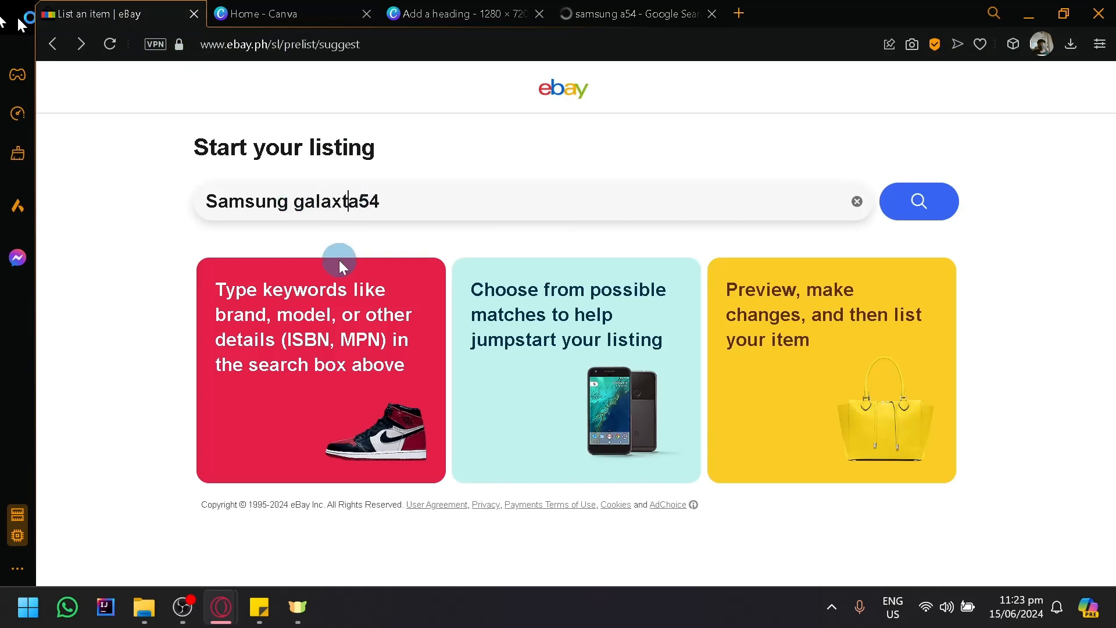
pyautogui.write('t')
pyautogui.press('BackSpace')
pyautogui.write('y a')
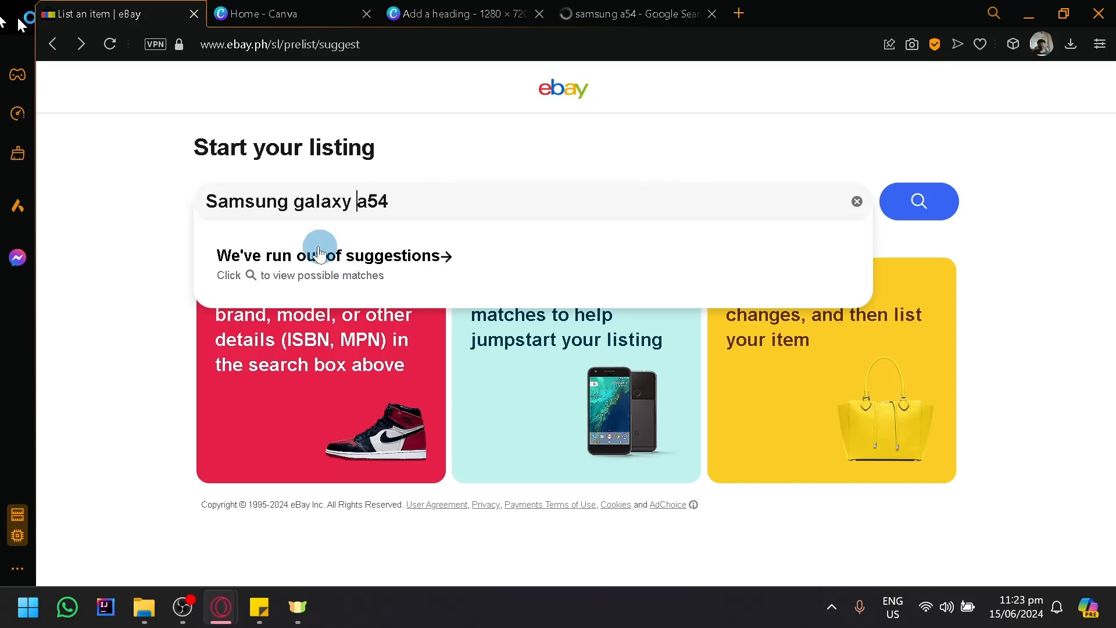
pyautogui.write('54 5g')
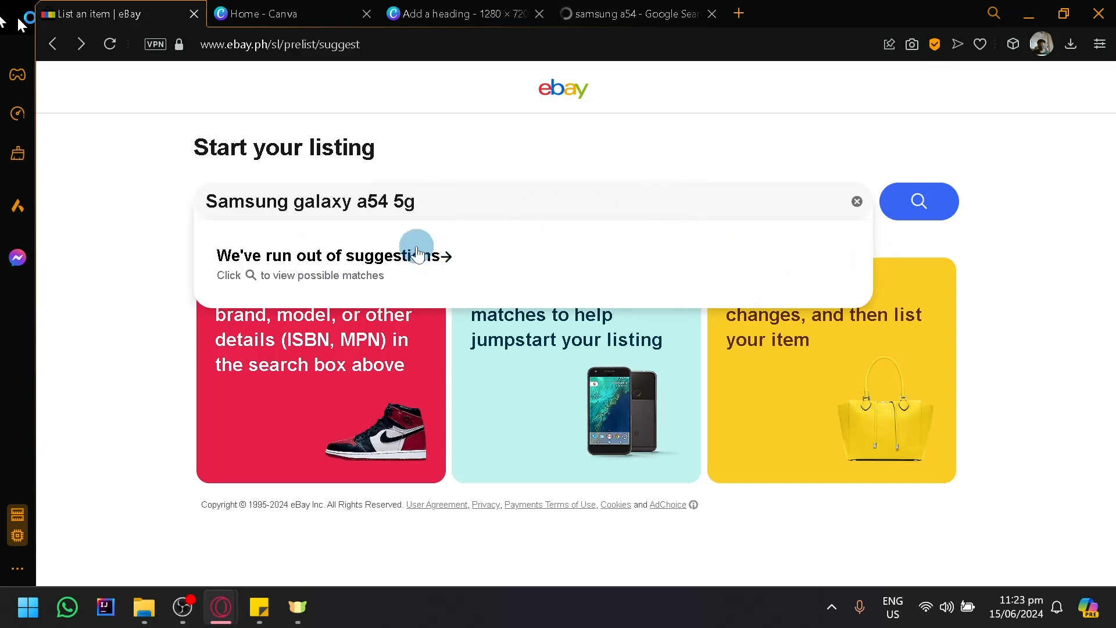
pyautogui.click(941, 213)
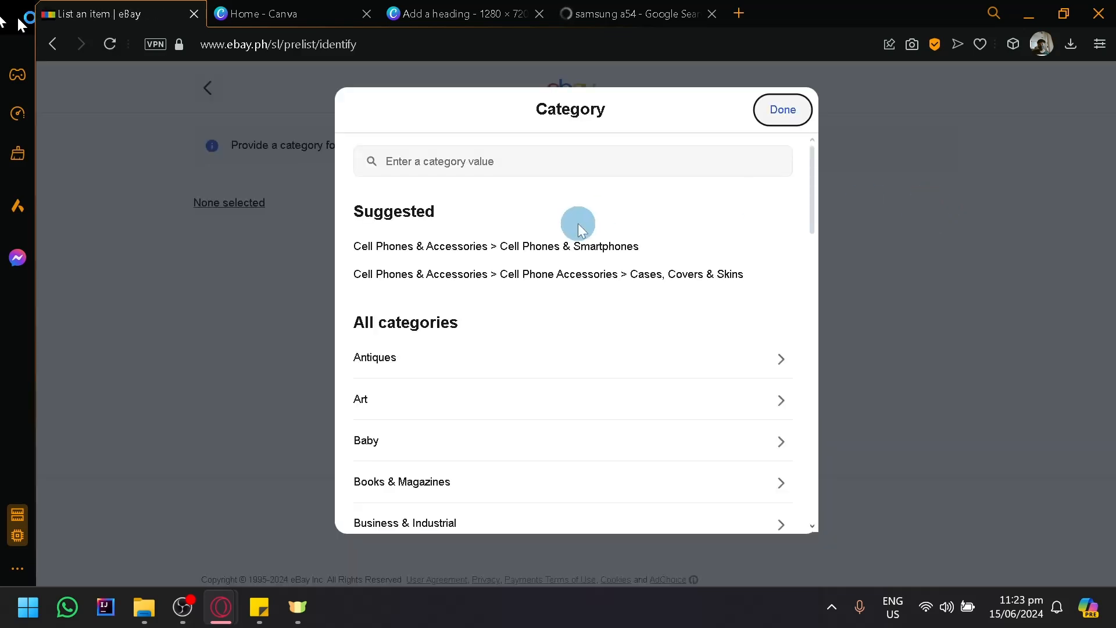
pyautogui.click(578, 248)
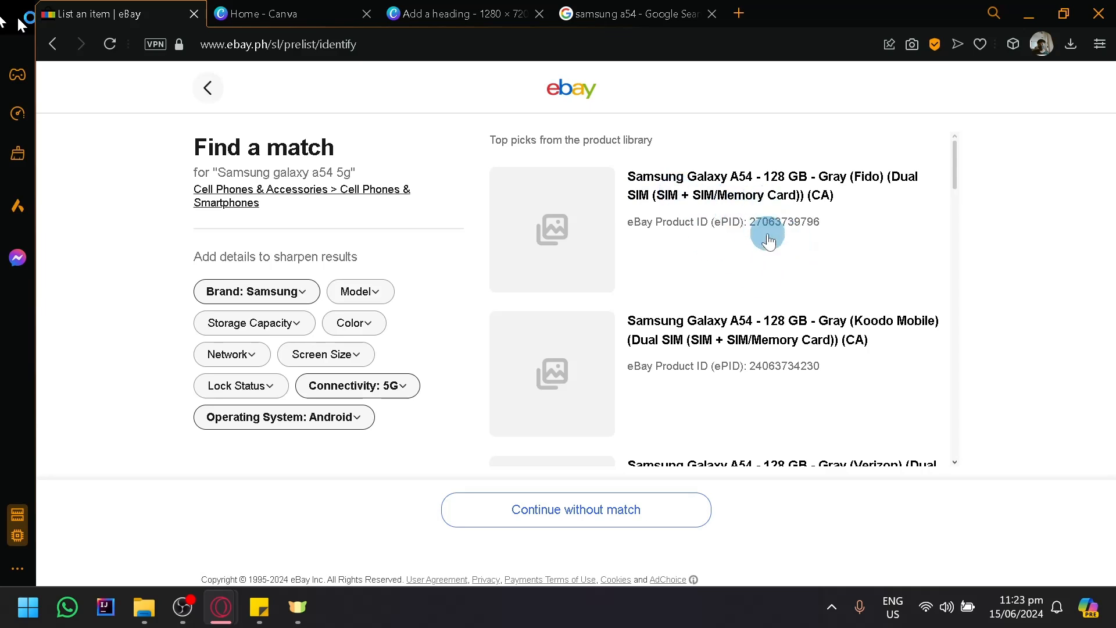
# - Choose the Samsung Galaxy A54 128 GB Gray (Fido) match, set its condition to Used, and continue to the listing
pyautogui.scroll(-2, 771, 241)
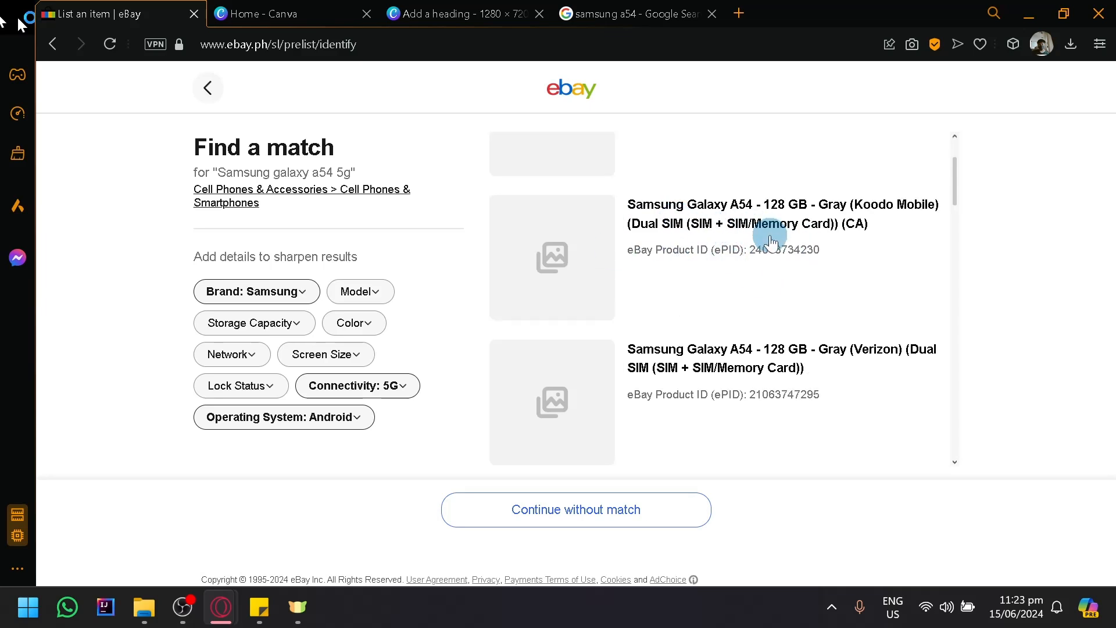
pyautogui.scroll(2, 771, 242)
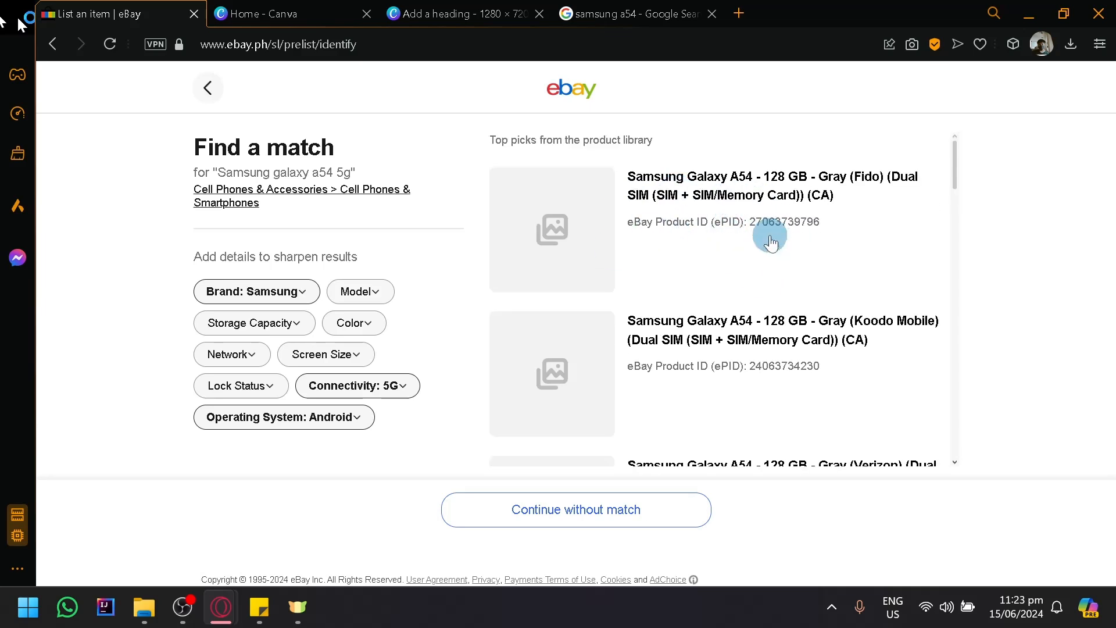
pyautogui.click(770, 188)
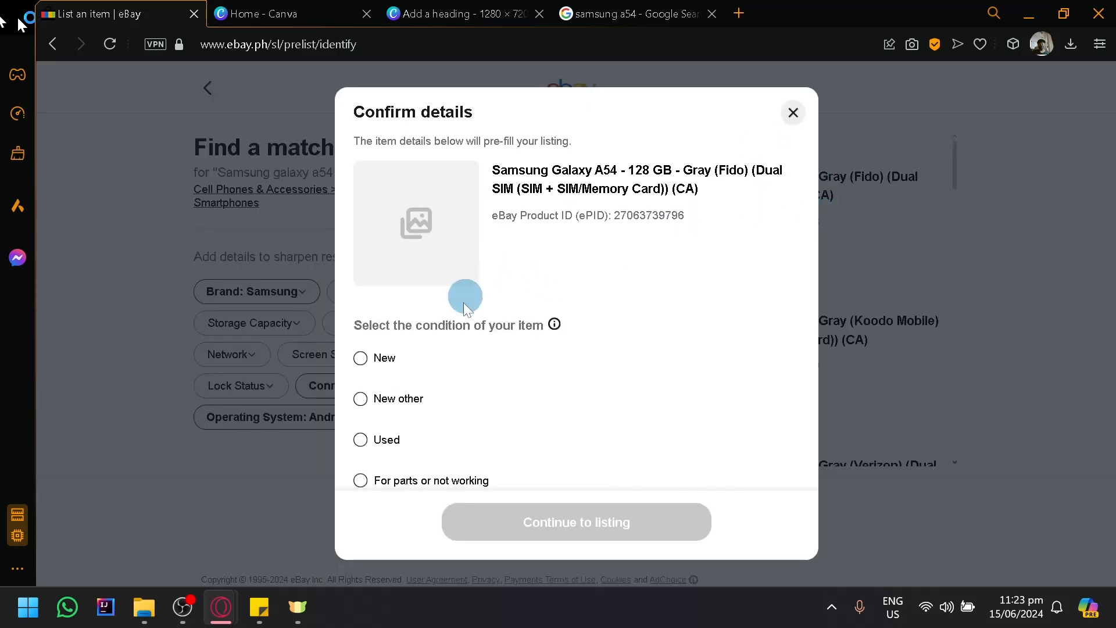
pyautogui.click(360, 440)
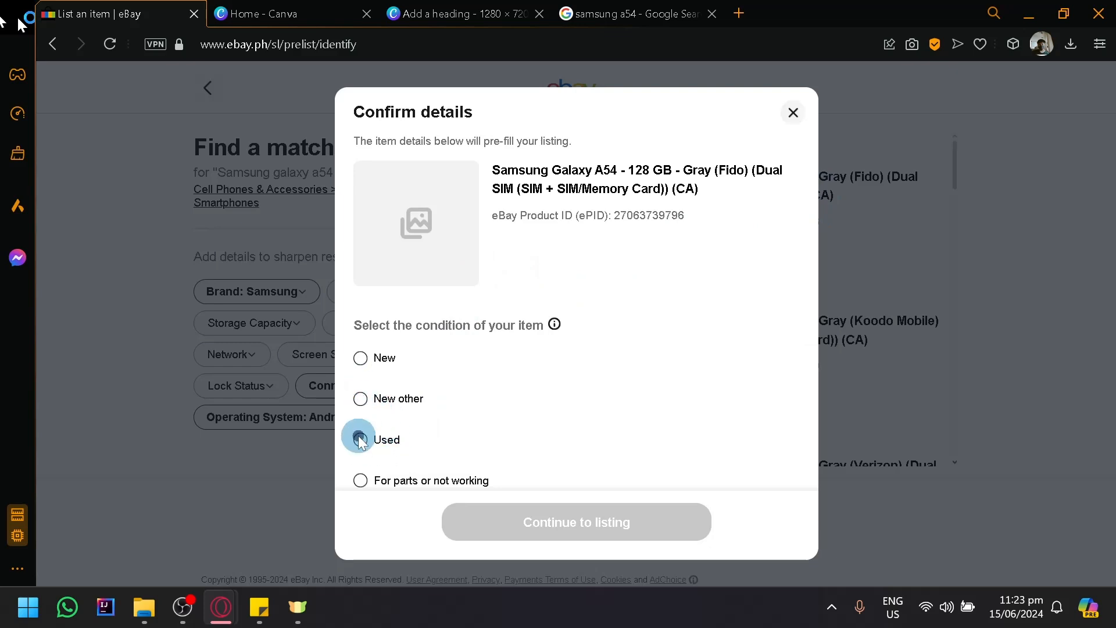
pyautogui.click(494, 526)
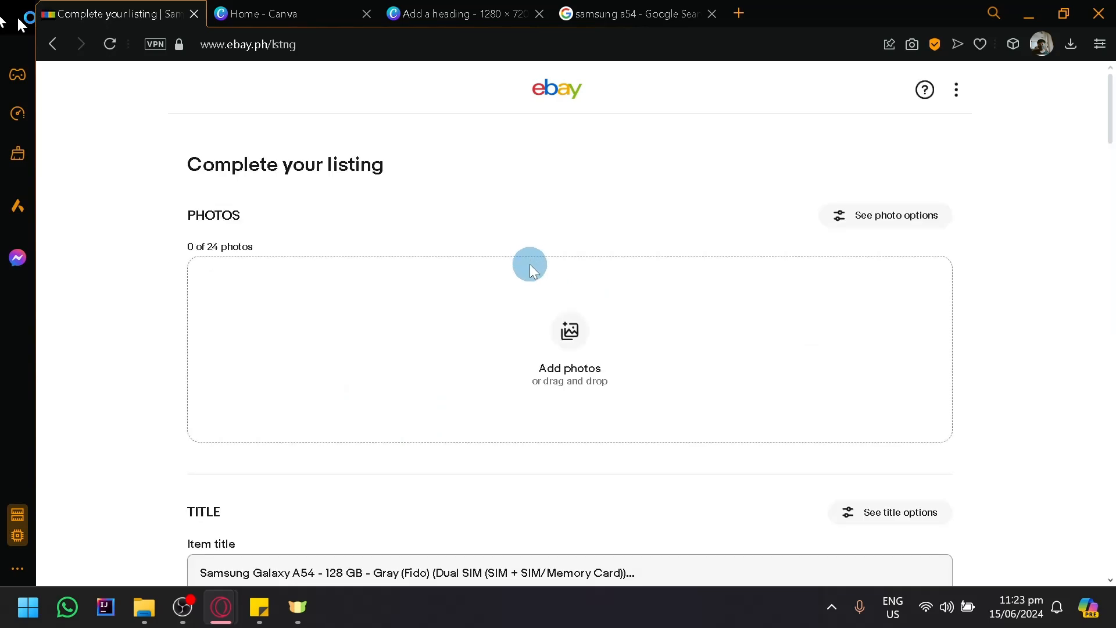
# - Review the listing form's photos, title, category, item specifics, condition and description sections
pyautogui.scroll(-2, 532, 279)
pyautogui.scroll(-6, 533, 294)
pyautogui.scroll(2, 448, 294)
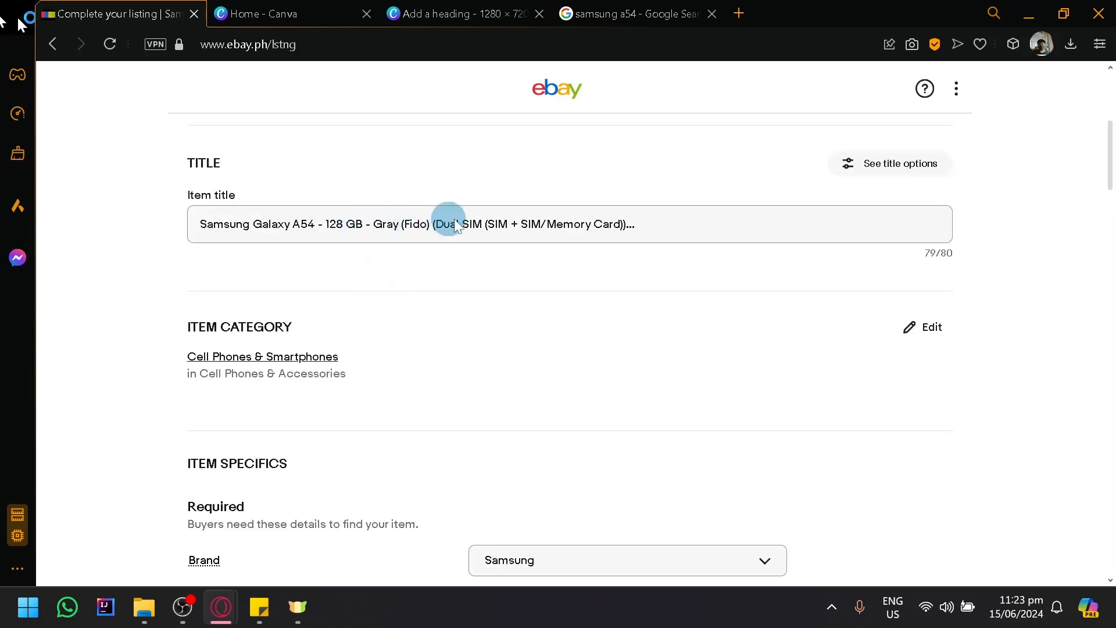
pyautogui.scroll(-2, 452, 219)
pyautogui.scroll(-4, 541, 309)
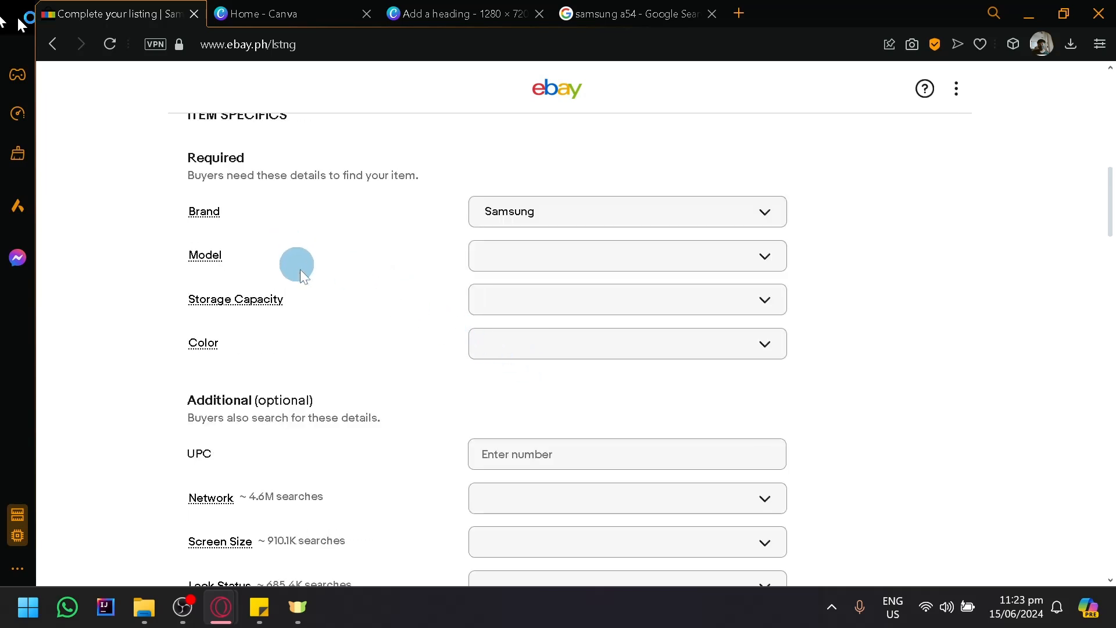
pyautogui.scroll(-4, 302, 291)
pyautogui.scroll(-4, 314, 314)
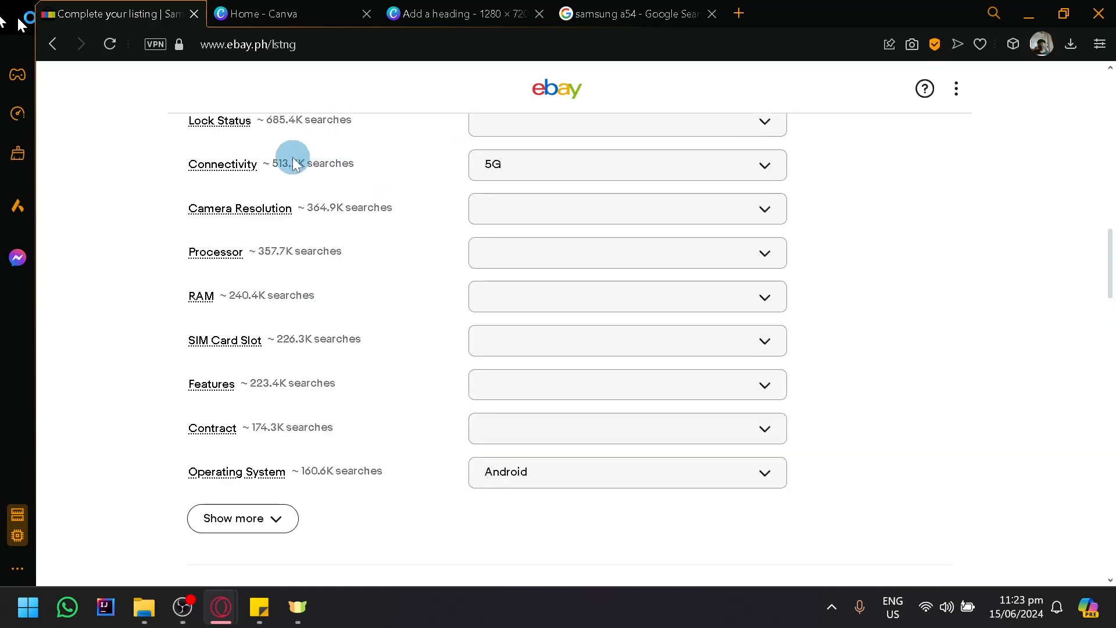
pyautogui.scroll(-4, 383, 353)
pyautogui.scroll(-18, 318, 258)
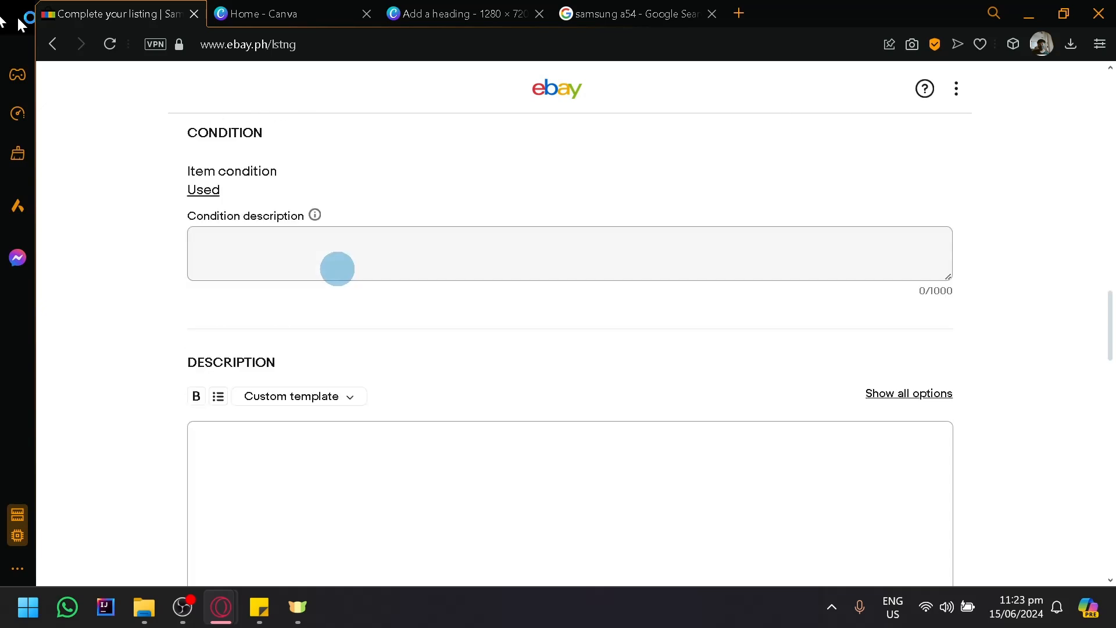
pyautogui.scroll(18, 384, 296)
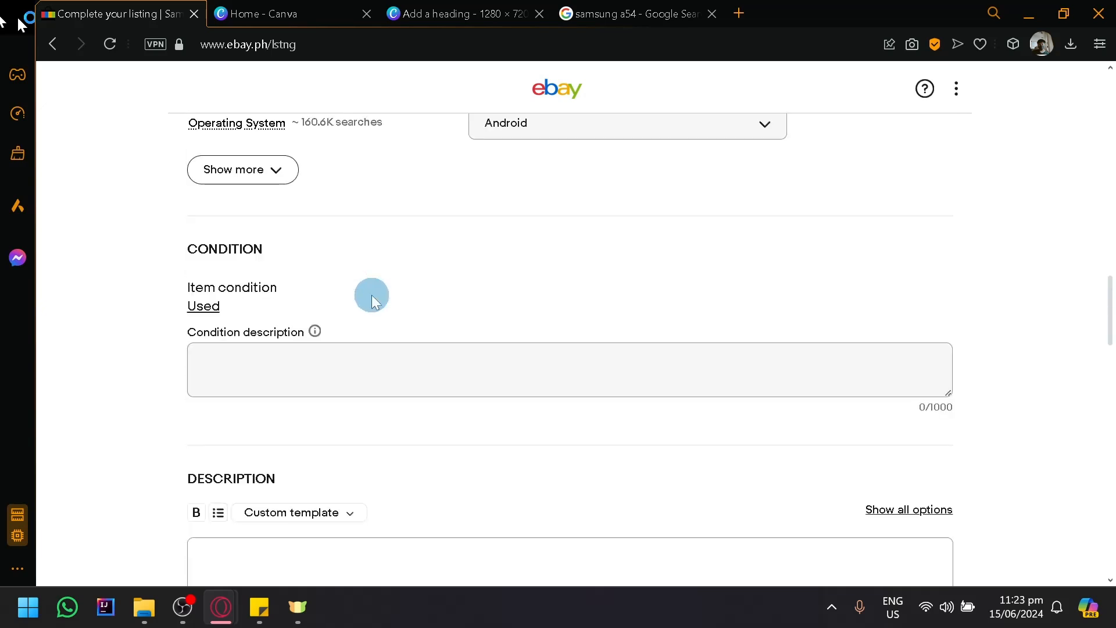
pyautogui.rightClick(368, 286)
pyautogui.scroll(5, 280, 274)
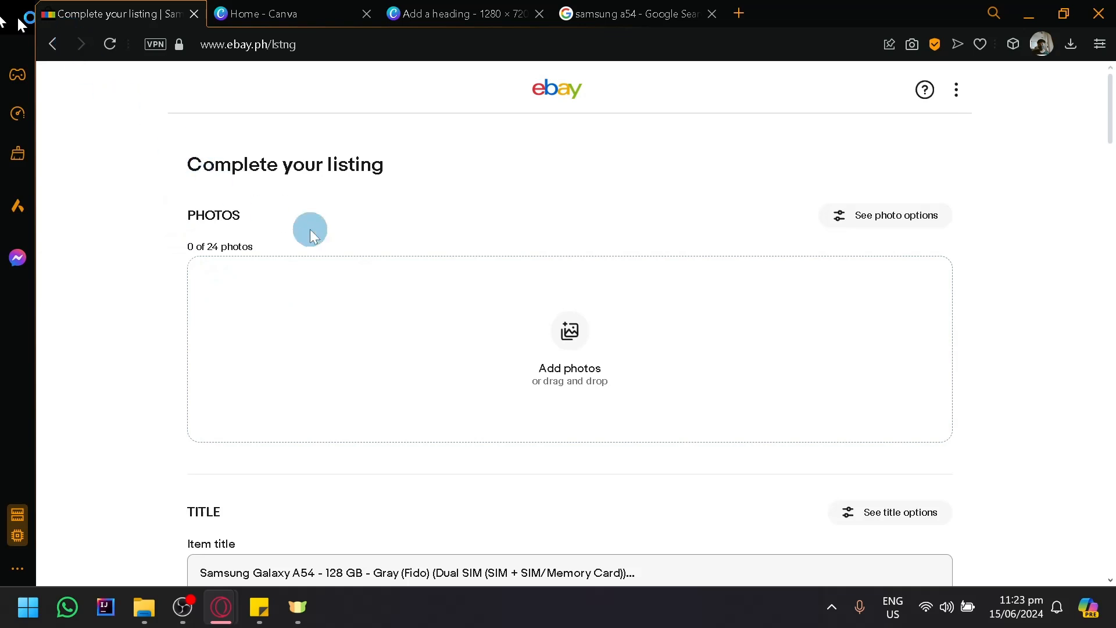
# - Browse the choices for the required Model item specific, leaving the field unset
pyautogui.scroll(-10, 486, 254)
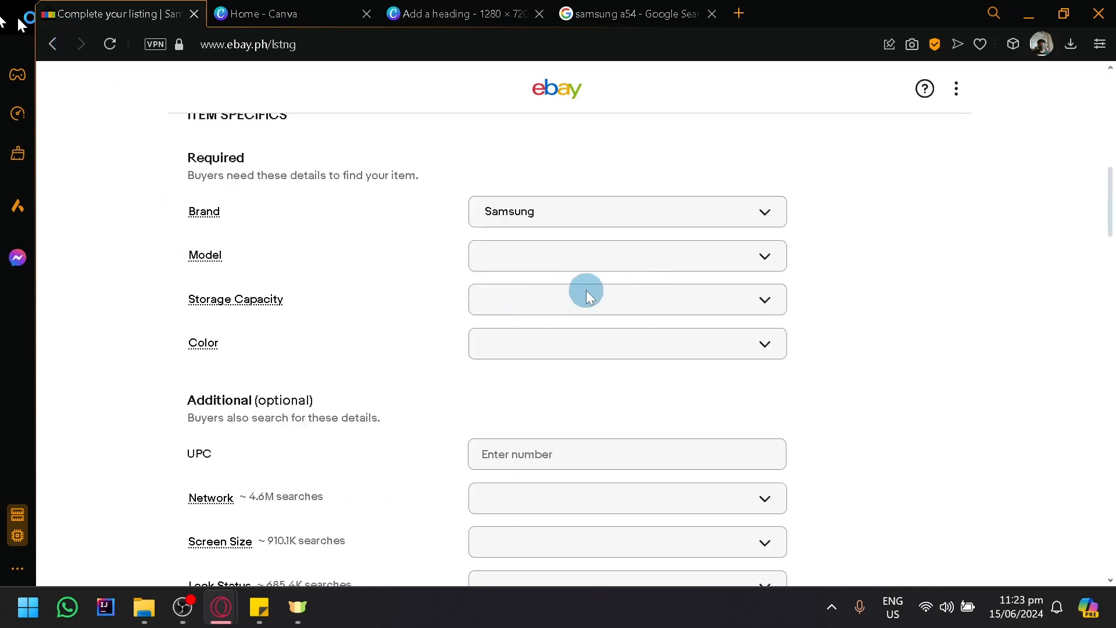
pyautogui.click(602, 258)
pyautogui.scroll(-15, 589, 343)
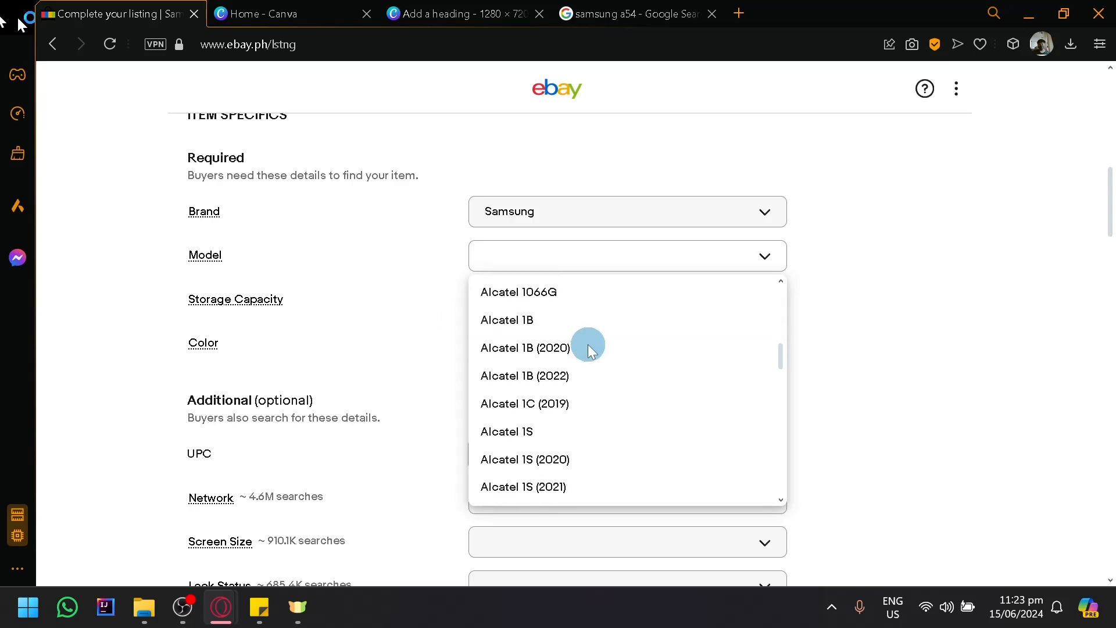
pyautogui.scroll(-15, 589, 344)
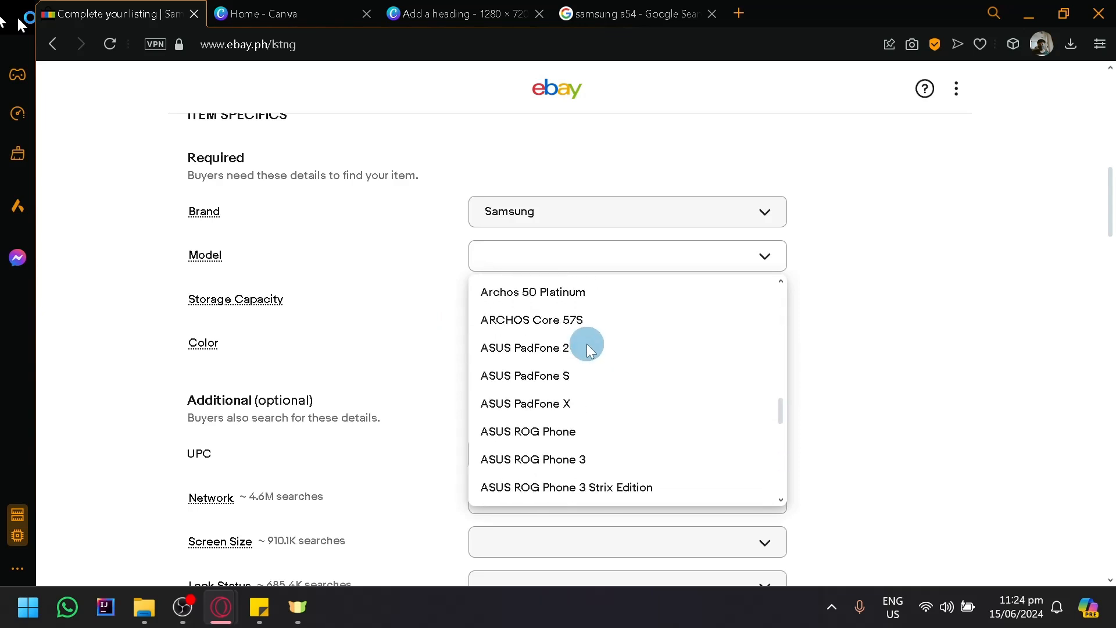
pyautogui.scroll(-15, 588, 351)
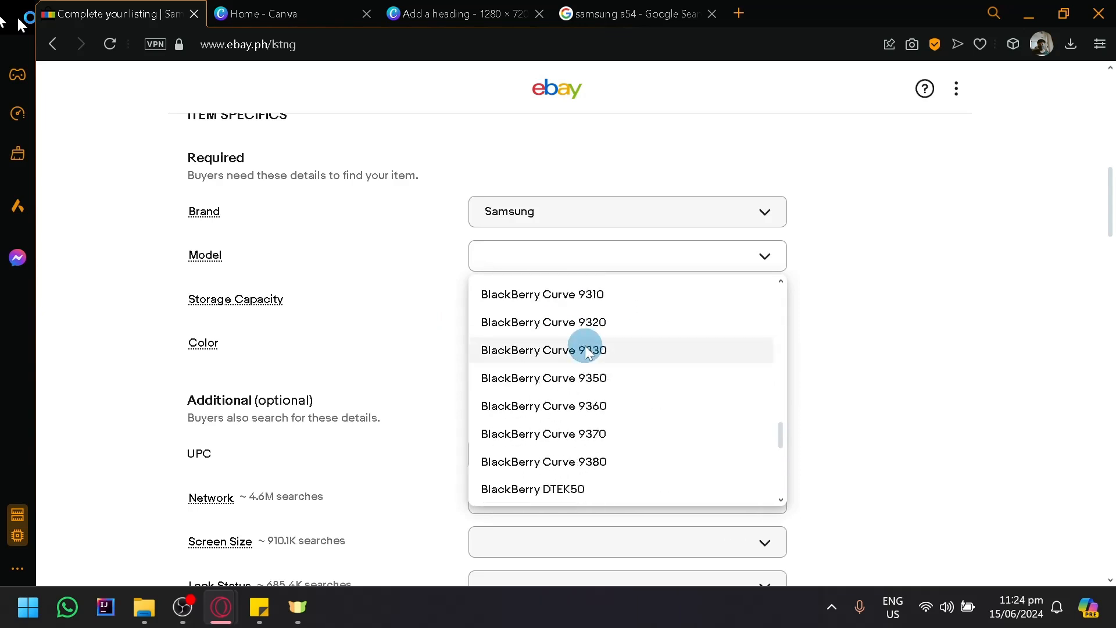
pyautogui.click(1055, 398)
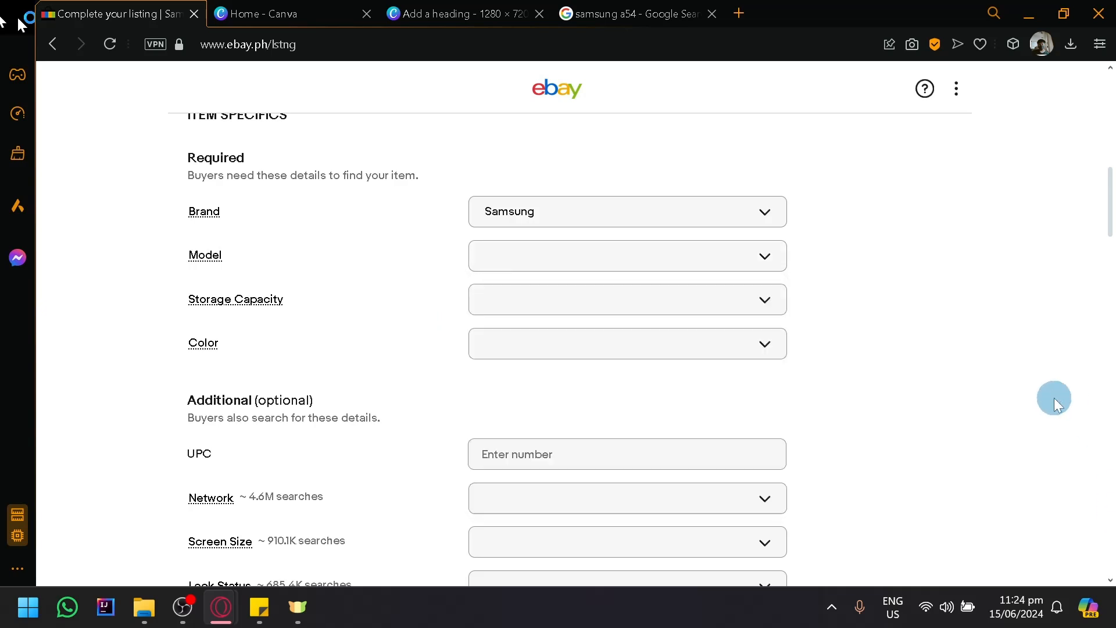
pyautogui.scroll(10, 1055, 398)
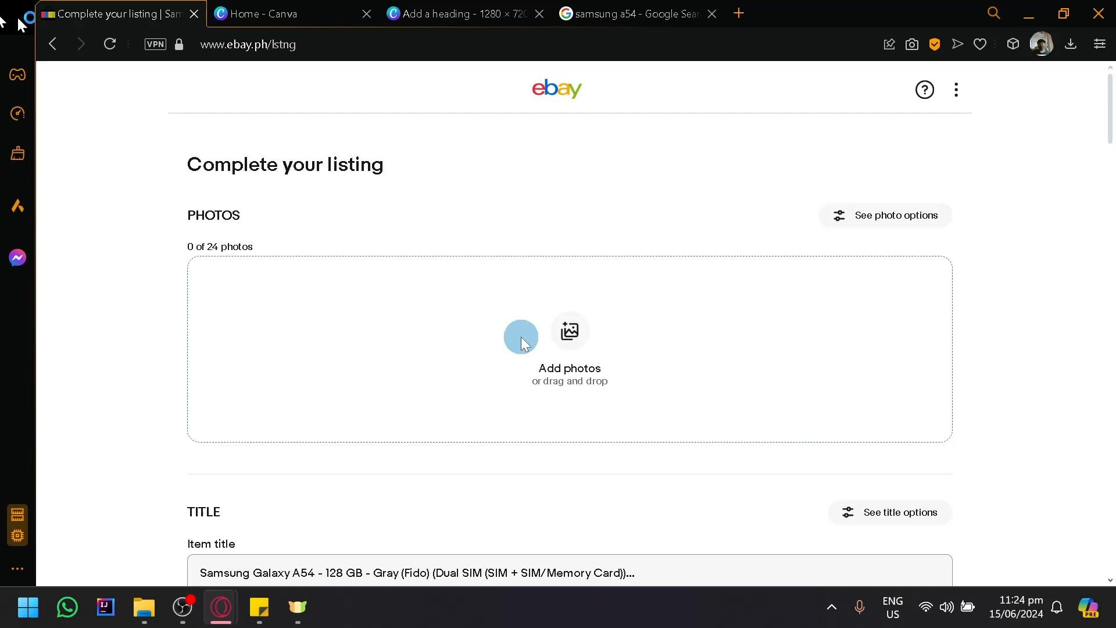
# - Switch to the 1280 × 720 Canva design and delete the "Add a heading" text from its page
pyautogui.click(444, 14)
pyautogui.moveTo(569, 252); pyautogui.dragTo(680, 393)
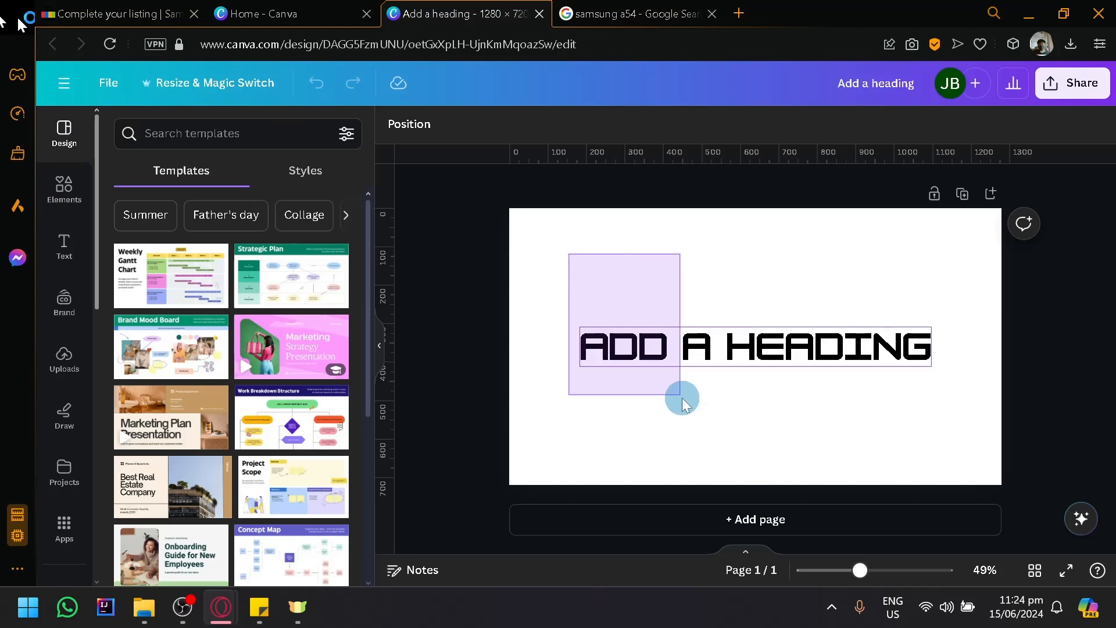
pyautogui.press('Delete')
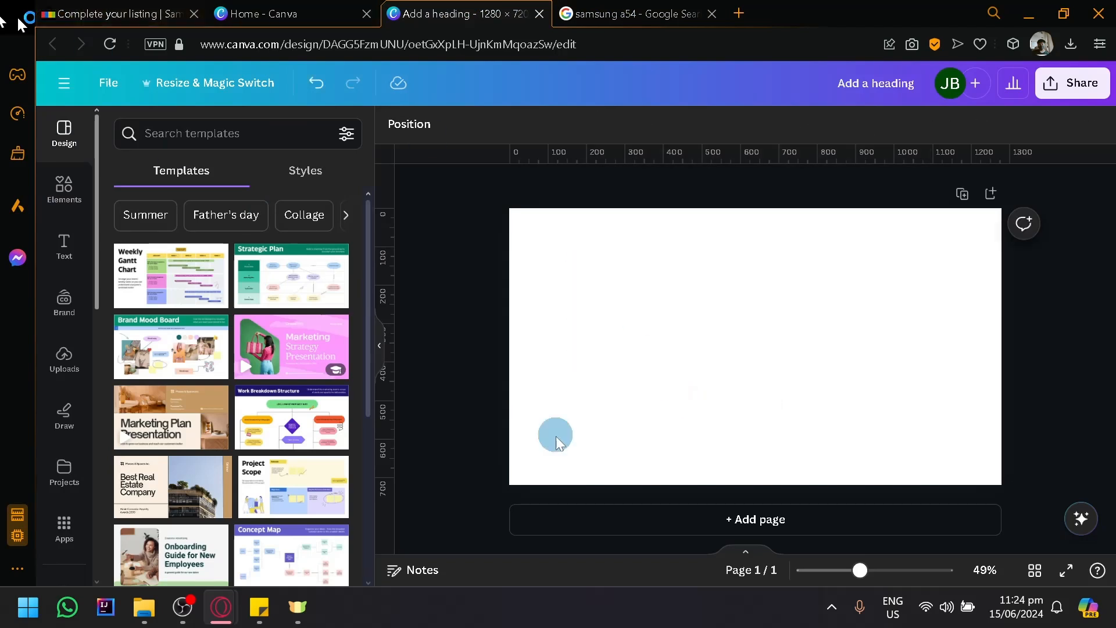
# - Add three equal square frames in a row across the upper half of the blank design page
pyautogui.click(64, 187)
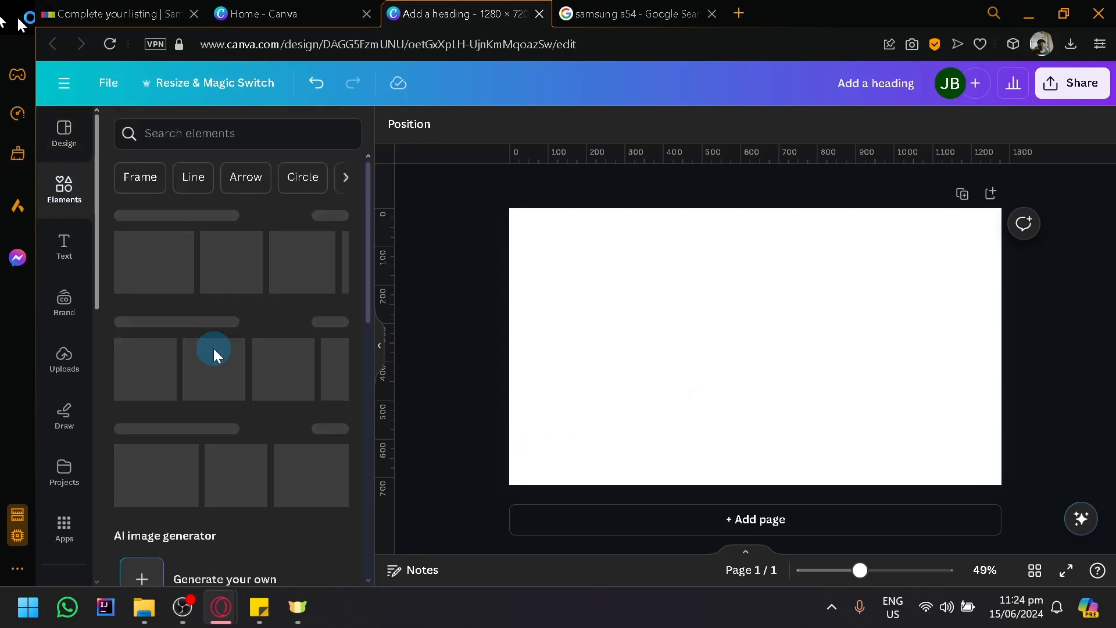
pyautogui.scroll(-15, 226, 378)
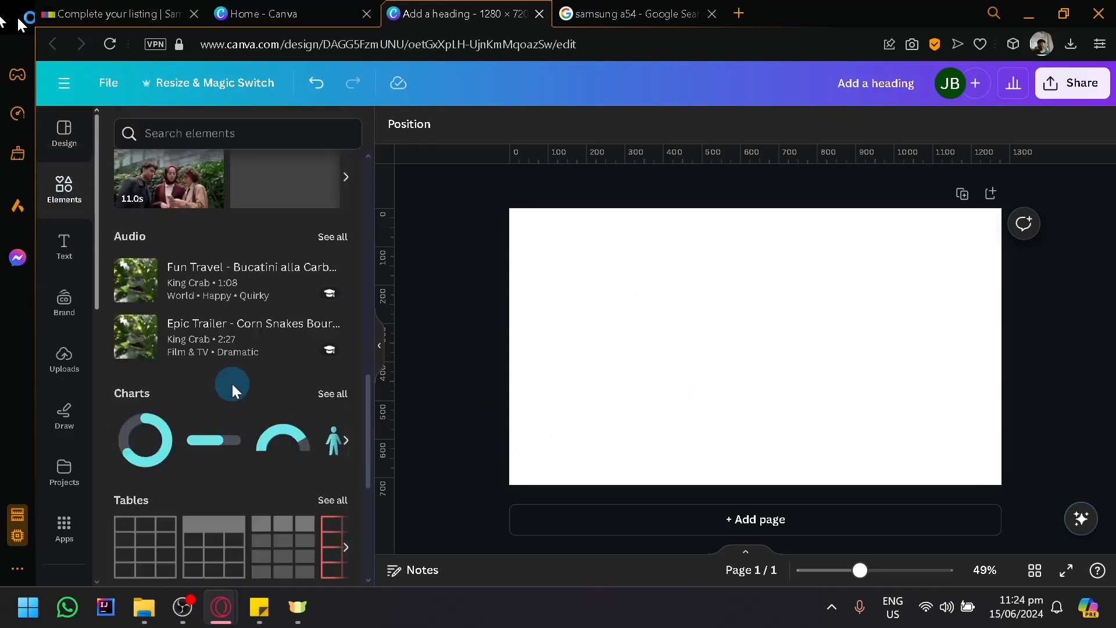
pyautogui.moveTo(169, 328); pyautogui.dragTo(585, 267)
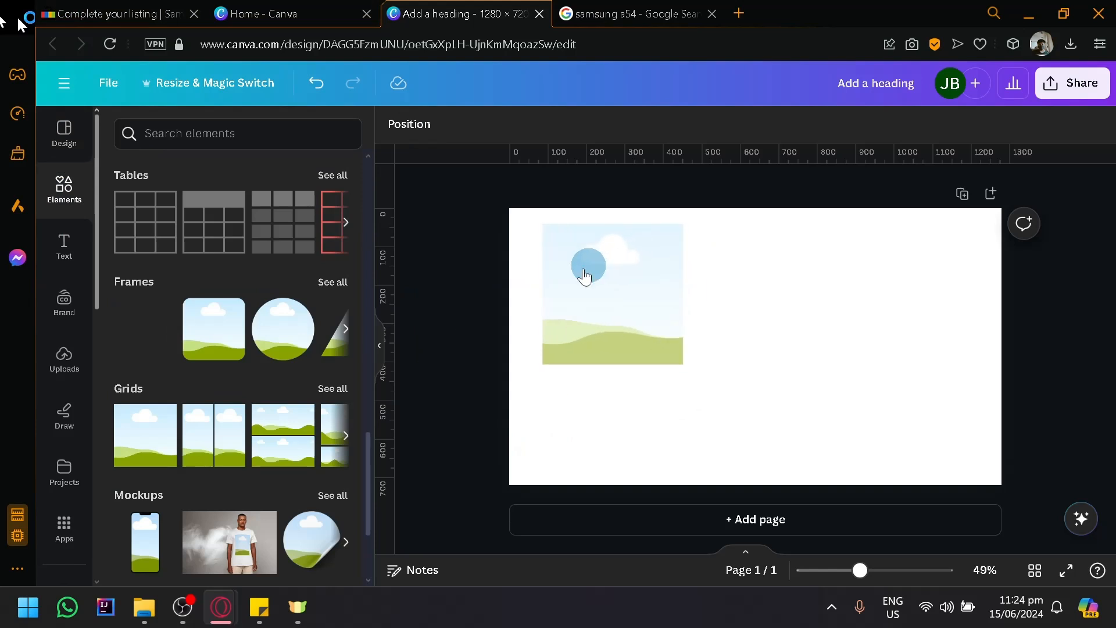
pyautogui.moveTo(638, 324); pyautogui.dragTo(940, 329)
pyautogui.click(820, 324)
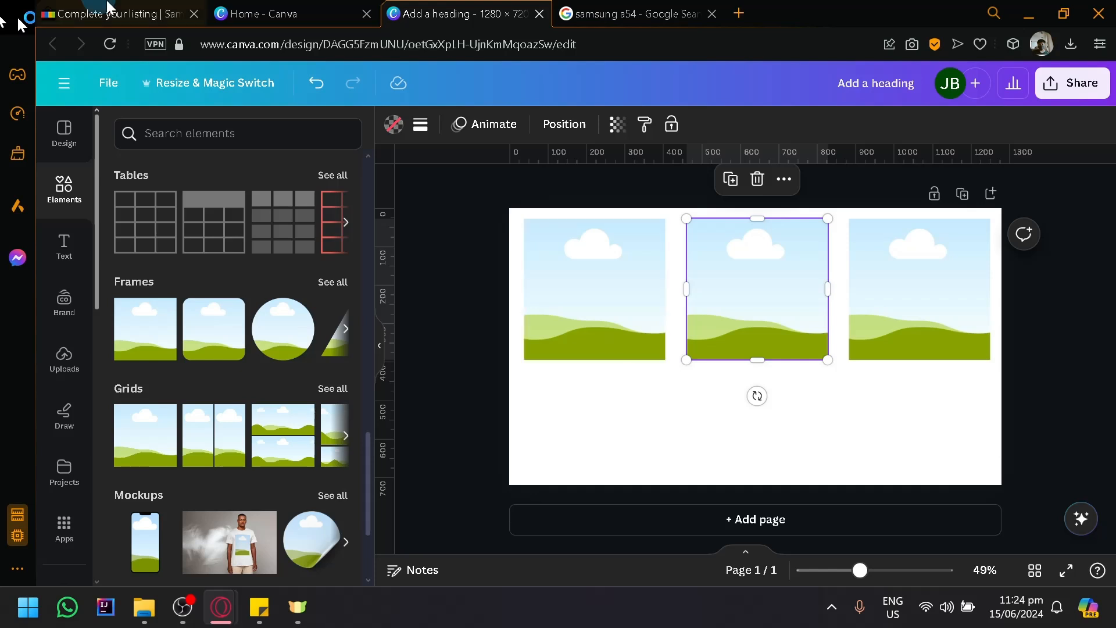
# - Switch back to the eBay listing form and go to its required item specifics
pyautogui.click(273, 14)
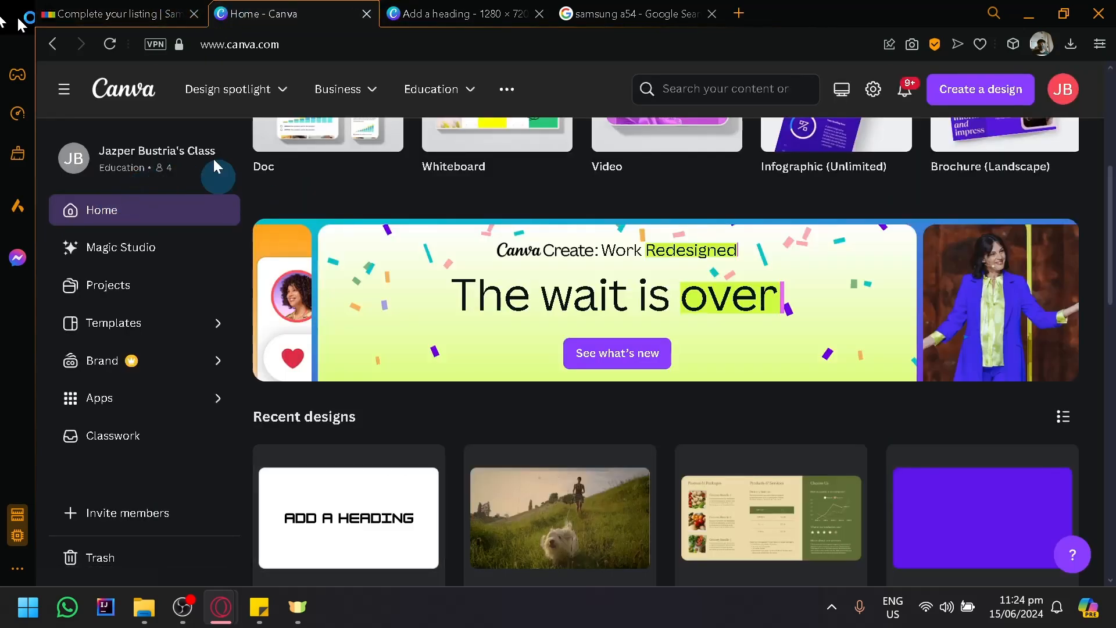
pyautogui.click(150, 12)
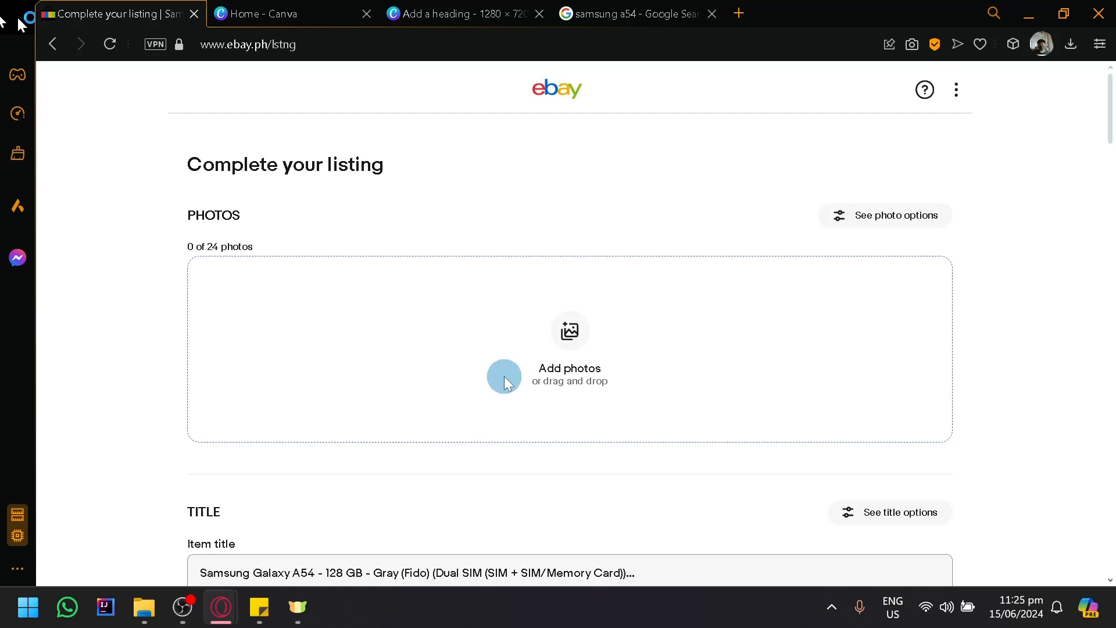
pyautogui.scroll(-12, 504, 376)
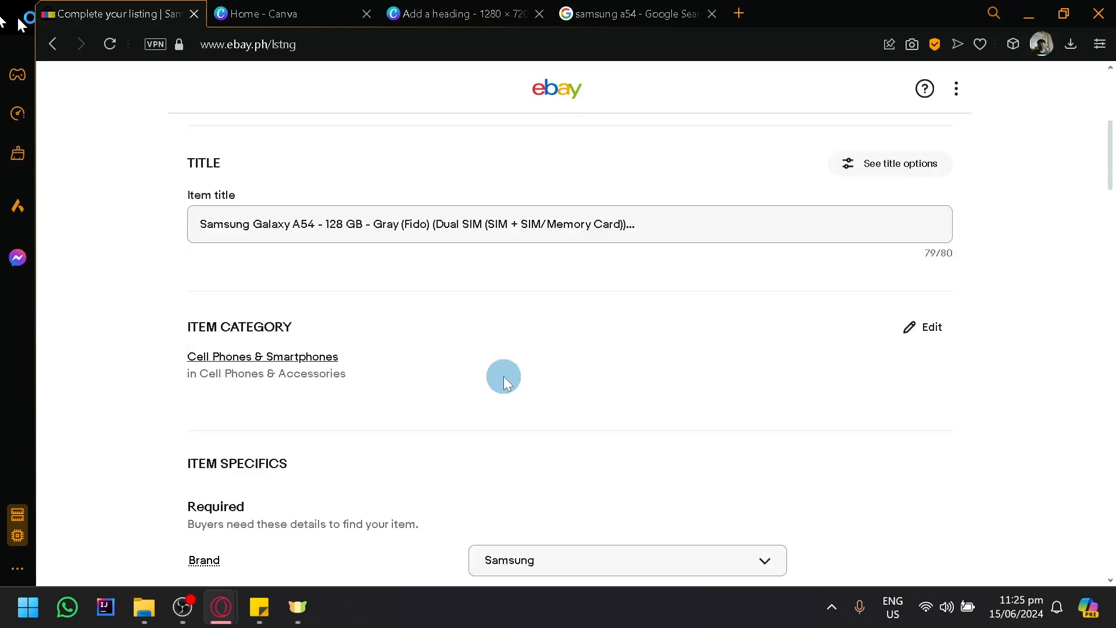
pyautogui.scroll(2, 493, 340)
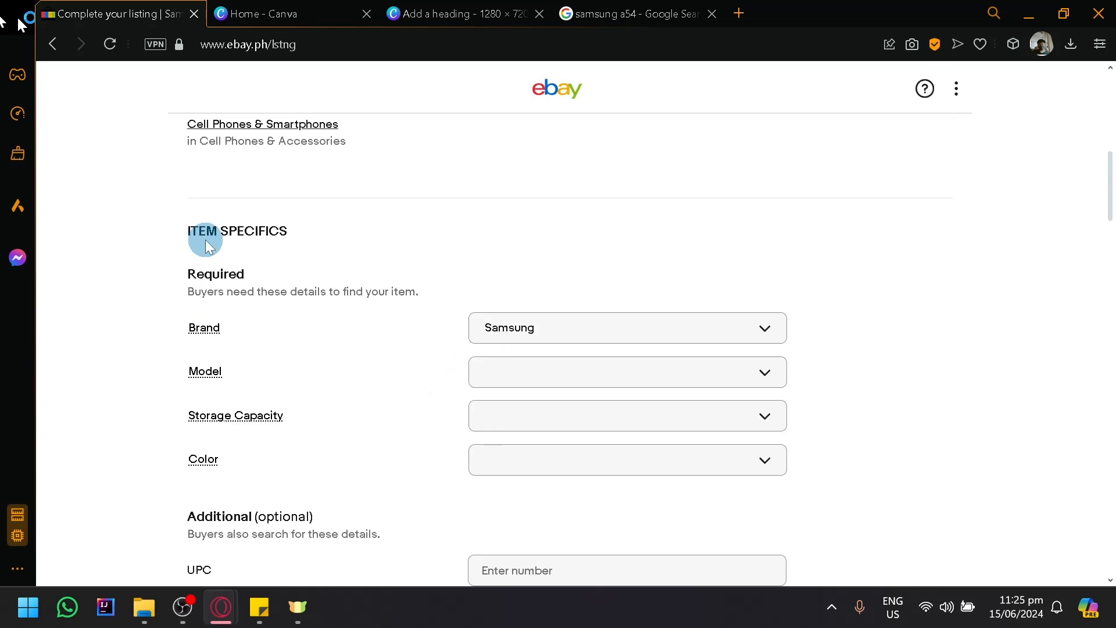
pyautogui.scroll(-2, 291, 326)
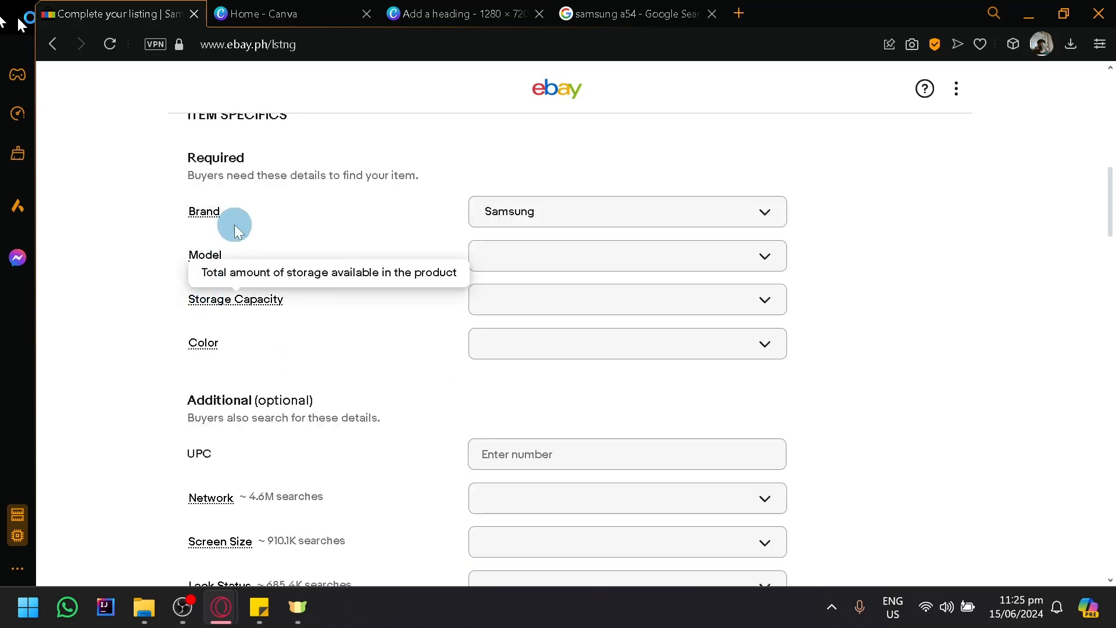
# - Set the required Storage Capacity item specific to 128 MB
pyautogui.click(603, 306)
pyautogui.scroll(-10, 611, 489)
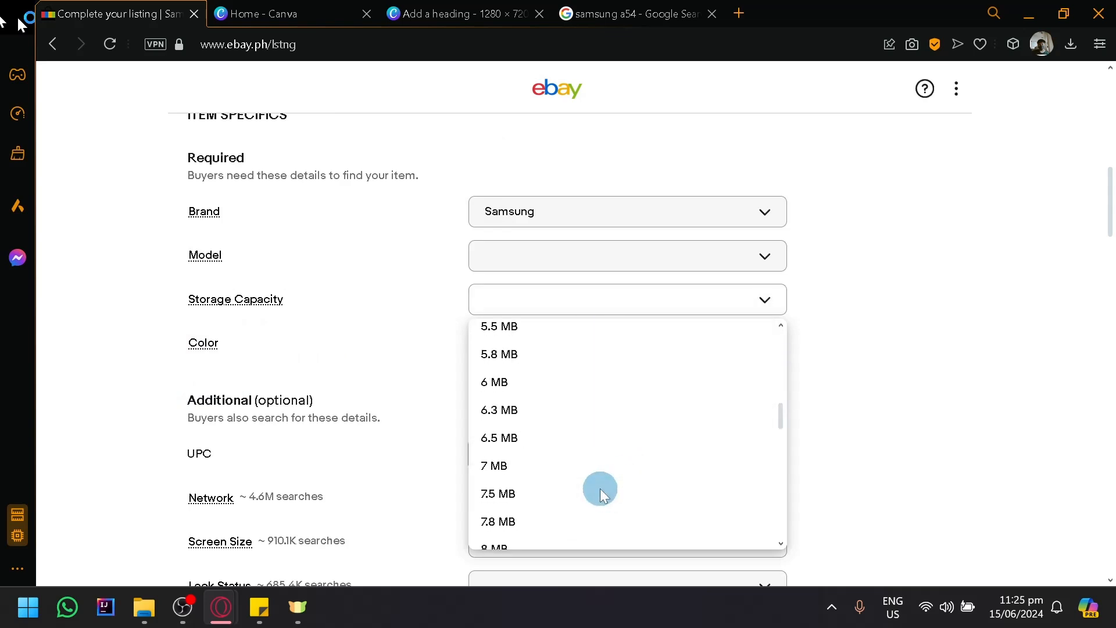
pyautogui.scroll(-20, 601, 494)
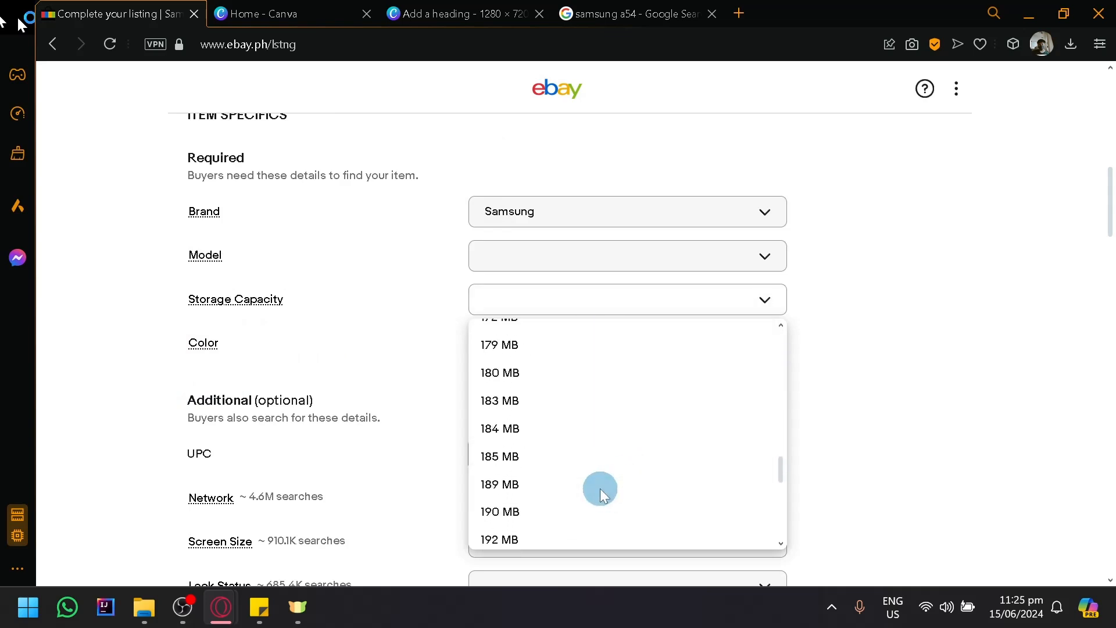
pyautogui.scroll(-3, 567, 439)
pyautogui.scroll(6, 568, 440)
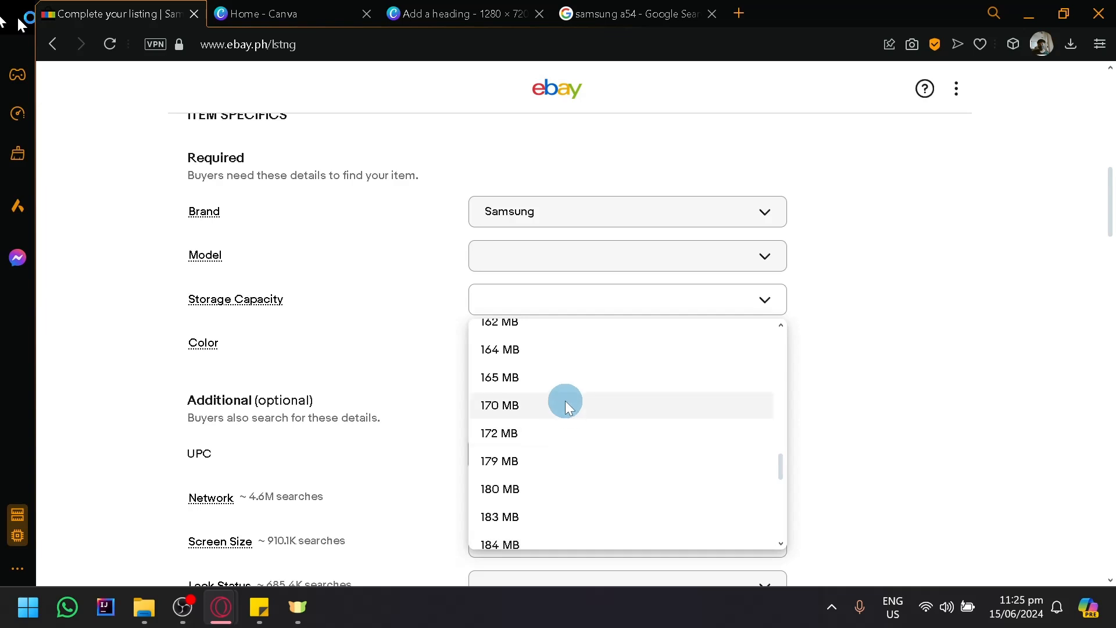
pyautogui.scroll(3, 565, 402)
pyautogui.scroll(4, 541, 424)
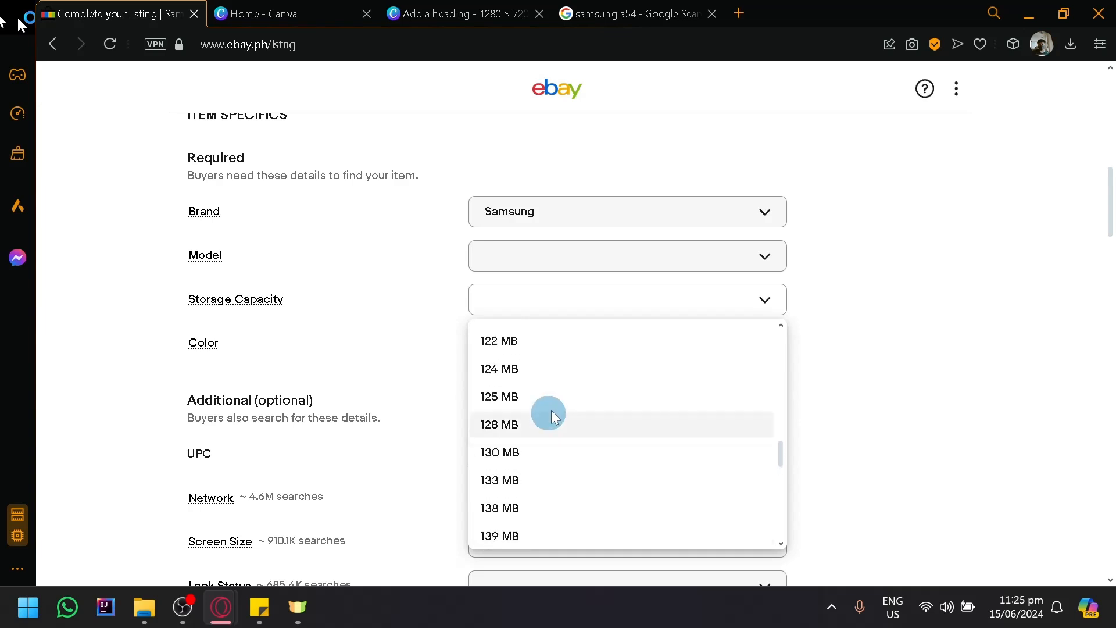
pyautogui.click(561, 426)
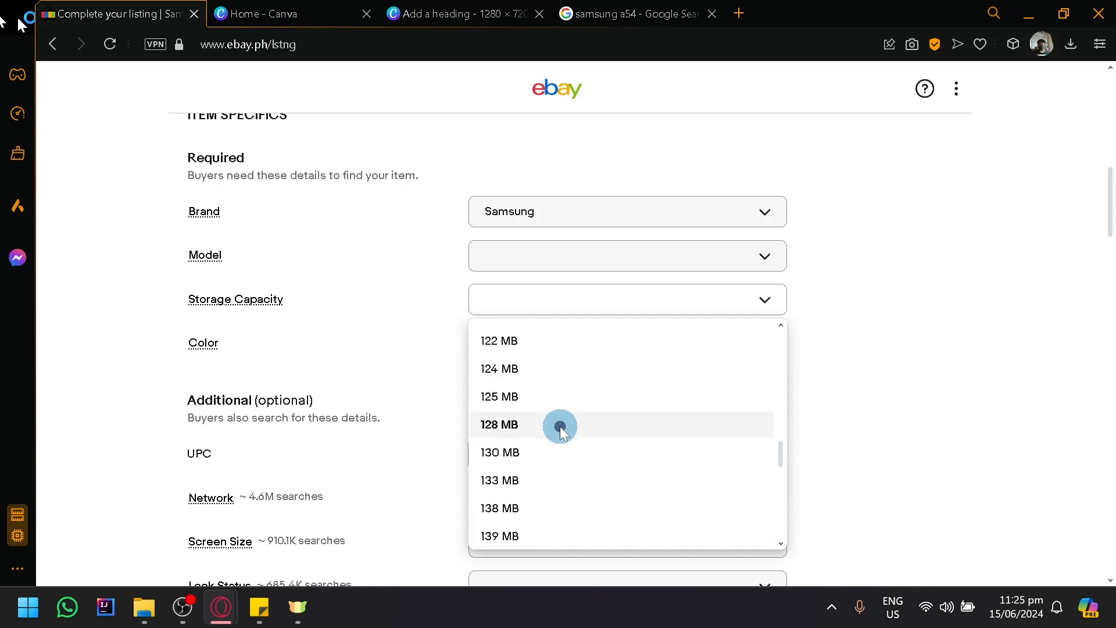
# - Set the required Storage Capacity item specific to 128 GB
pyautogui.click(592, 291)
pyautogui.scroll(-10, 543, 459)
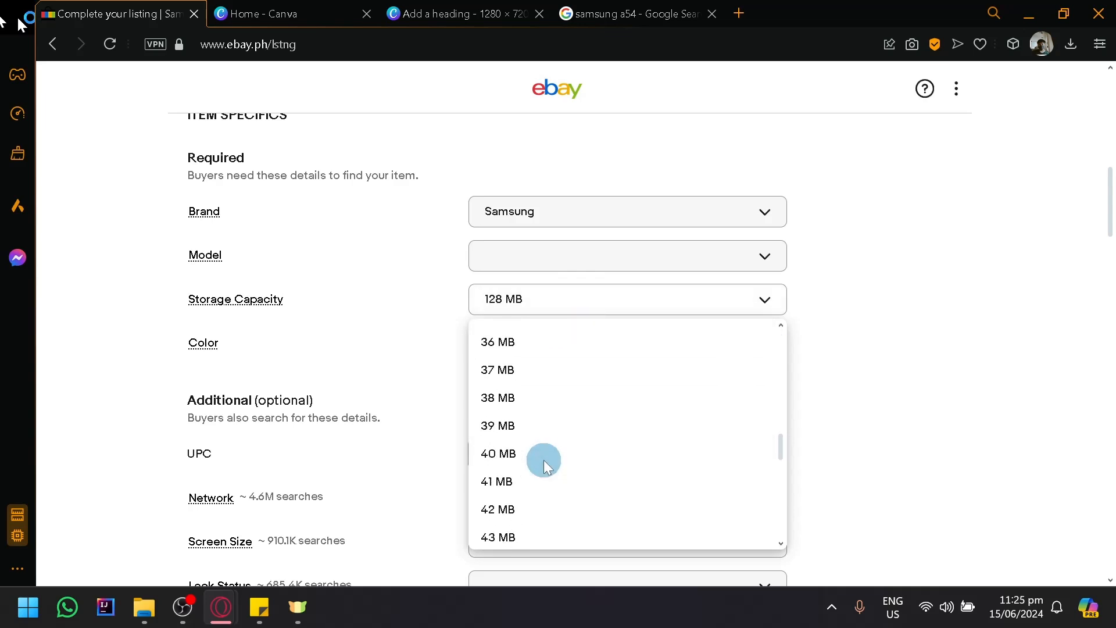
pyautogui.scroll(-15, 543, 459)
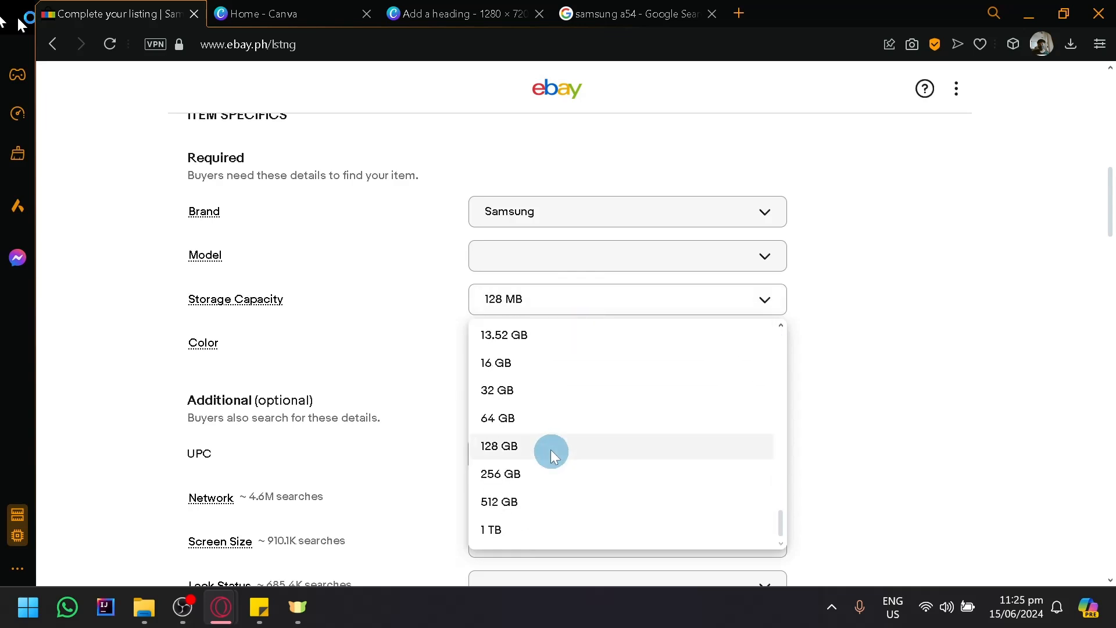
pyautogui.click(550, 449)
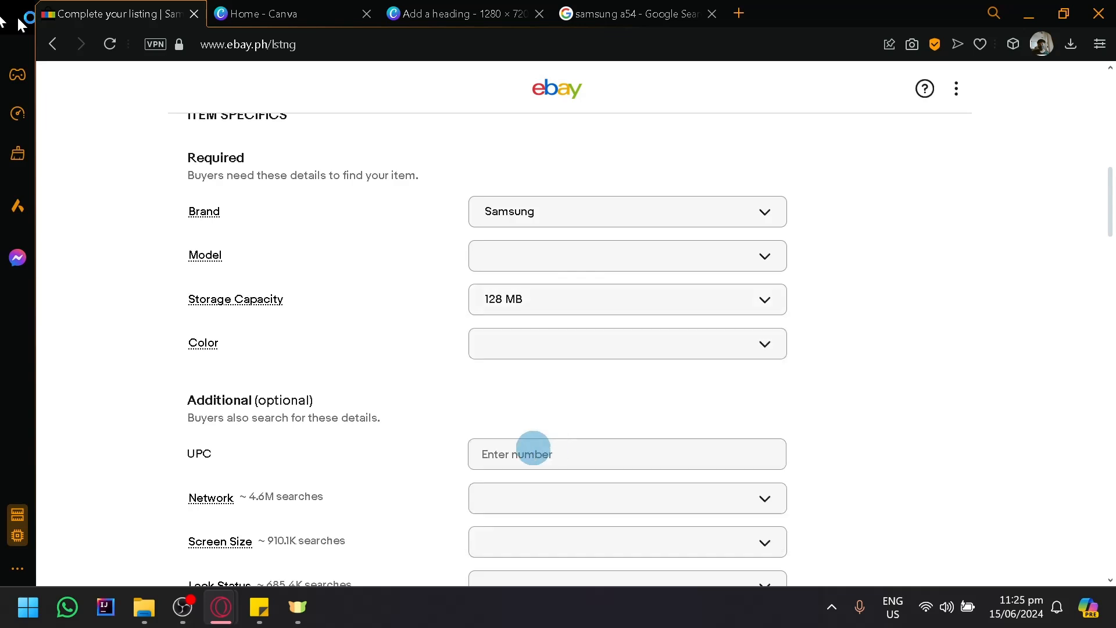
# - Set the required Color item specific to Black and continue to the additional optional details, leaving the UPC empty
pyautogui.click(567, 348)
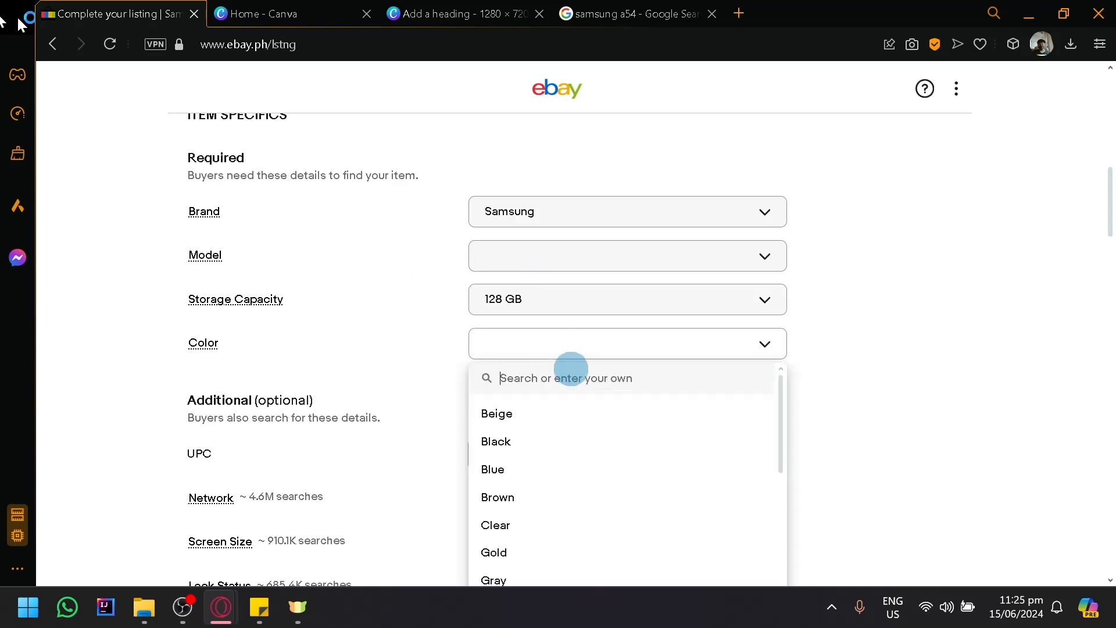
pyautogui.click(502, 449)
pyautogui.scroll(-2, 437, 430)
pyautogui.click(503, 341)
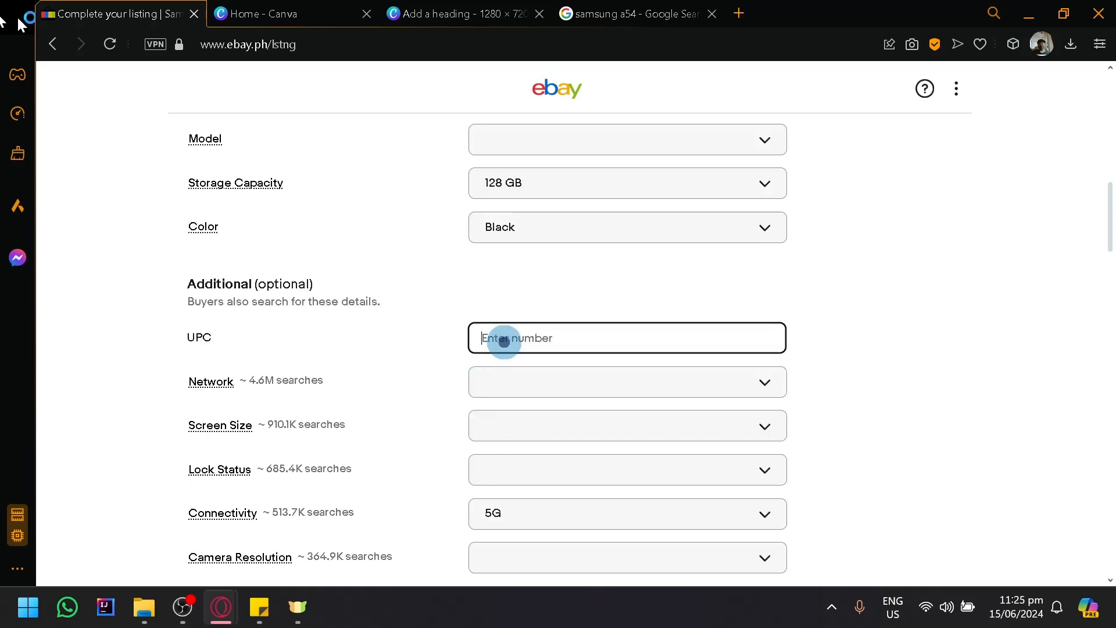
pyautogui.click(448, 333)
pyautogui.scroll(-4, 452, 332)
pyautogui.scroll(2, 537, 209)
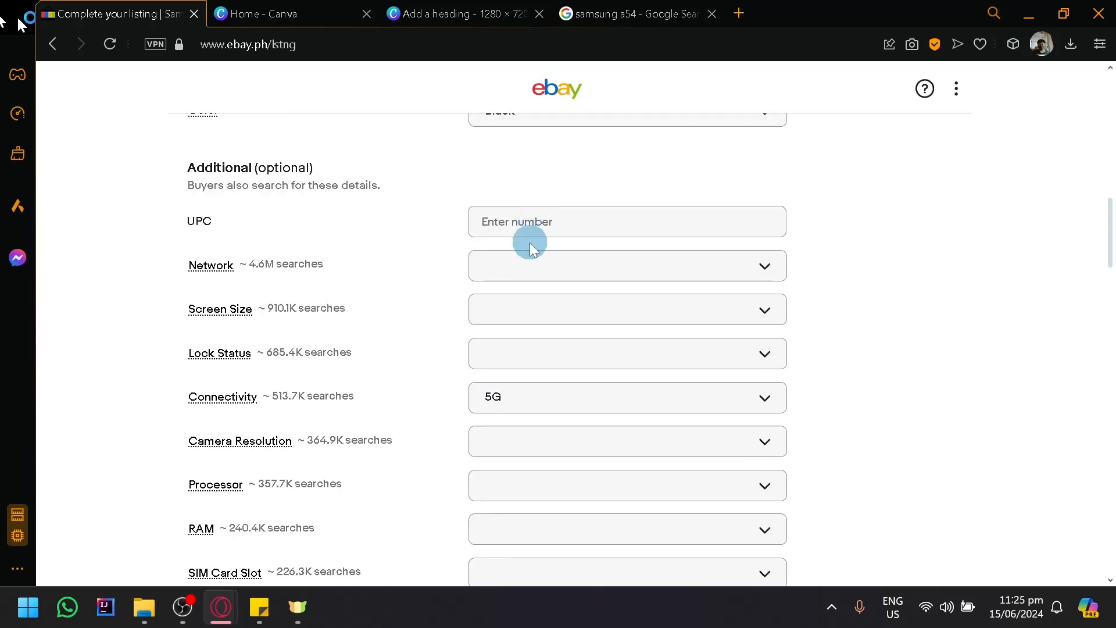
# - Browse the carrier choices for the optional Network item specific and close the list without selecting any
pyautogui.click(555, 266)
pyautogui.scroll(-10, 618, 443)
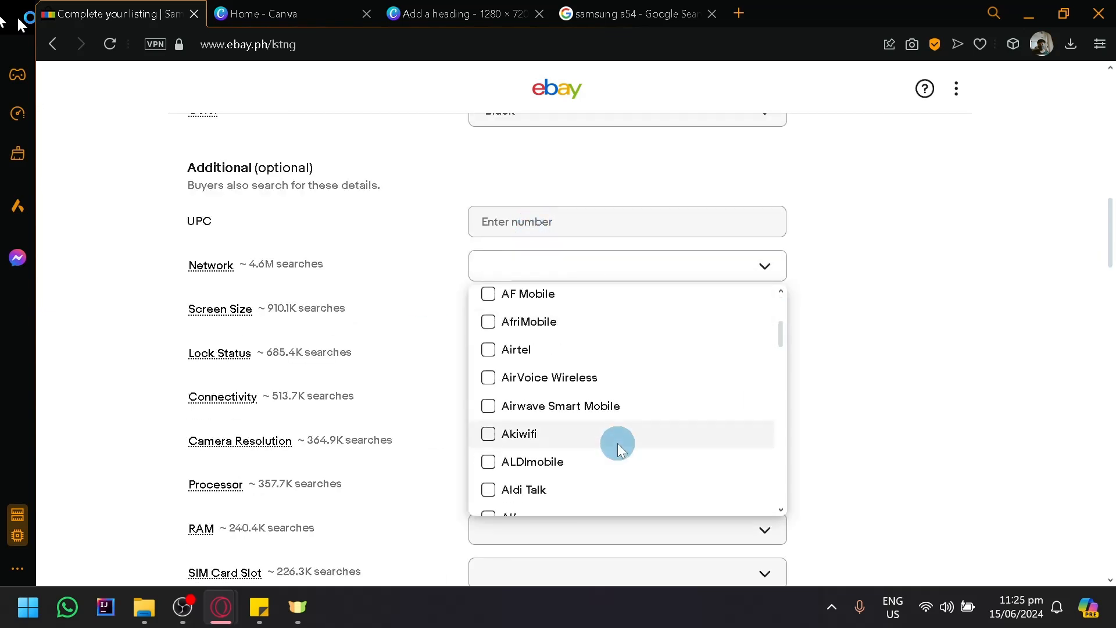
pyautogui.scroll(-6, 619, 442)
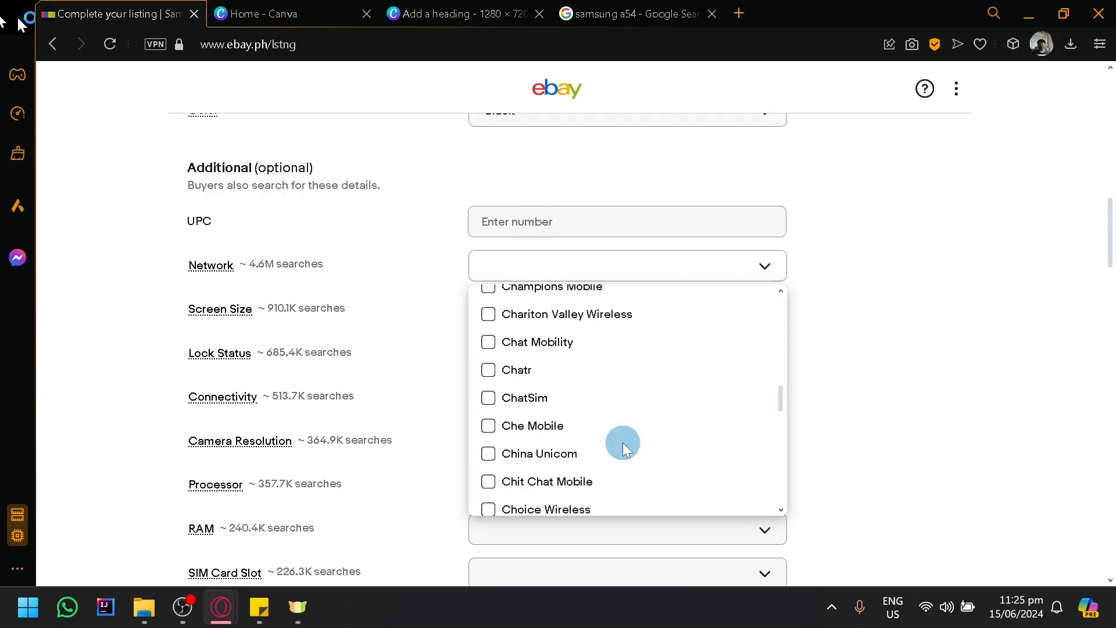
pyautogui.click(957, 328)
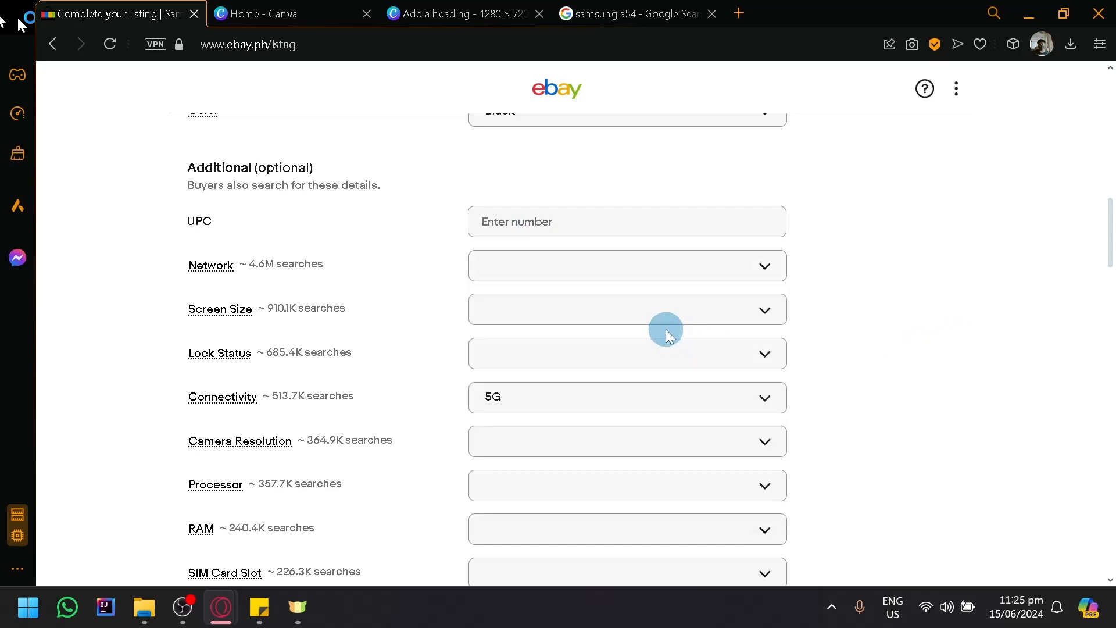
# - Browse the sizes offered for the optional Screen Size item specific
pyautogui.click(533, 313)
pyautogui.scroll(-2, 637, 510)
pyautogui.scroll(-5, 637, 510)
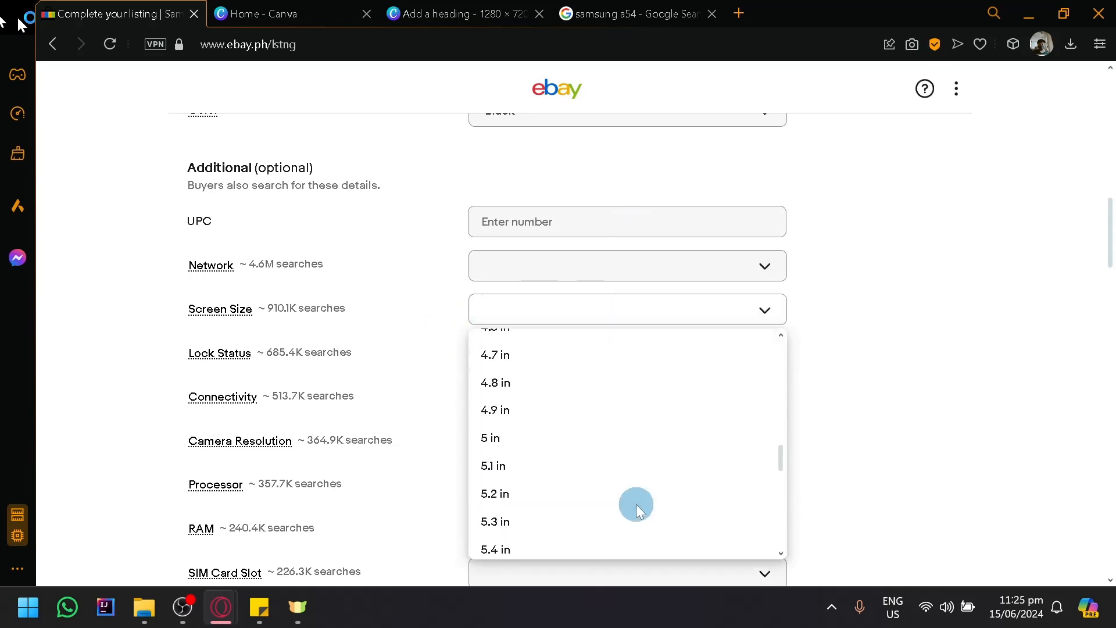
# - Look up the Galaxy A54's display size on its GSMArena specifications page, reached from the Google results for samsung a54
pyautogui.click(621, 14)
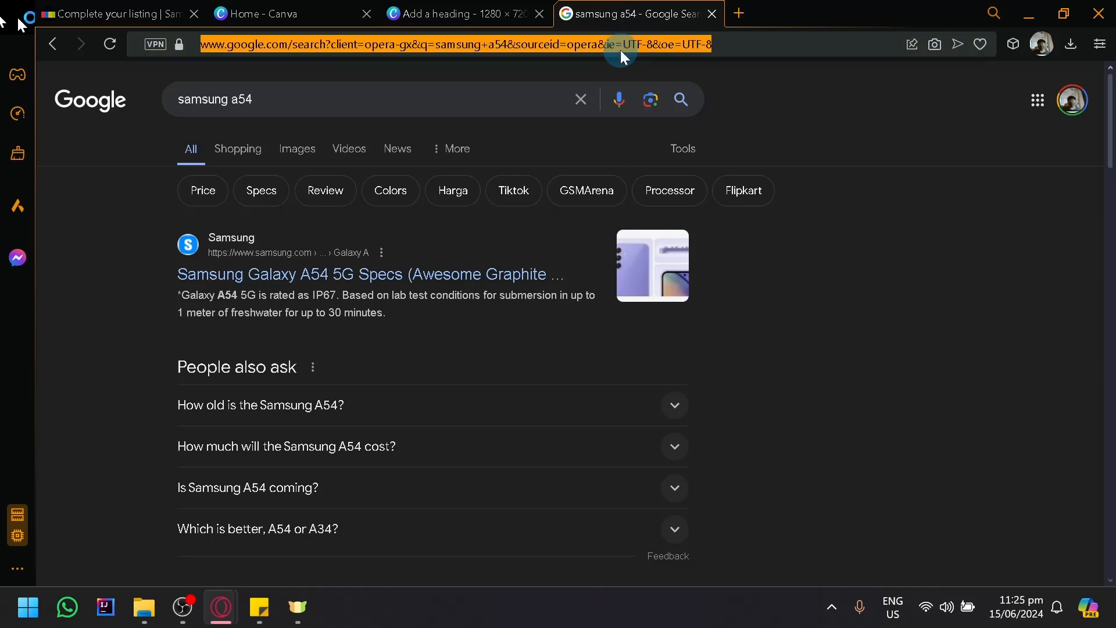
pyautogui.click(396, 277)
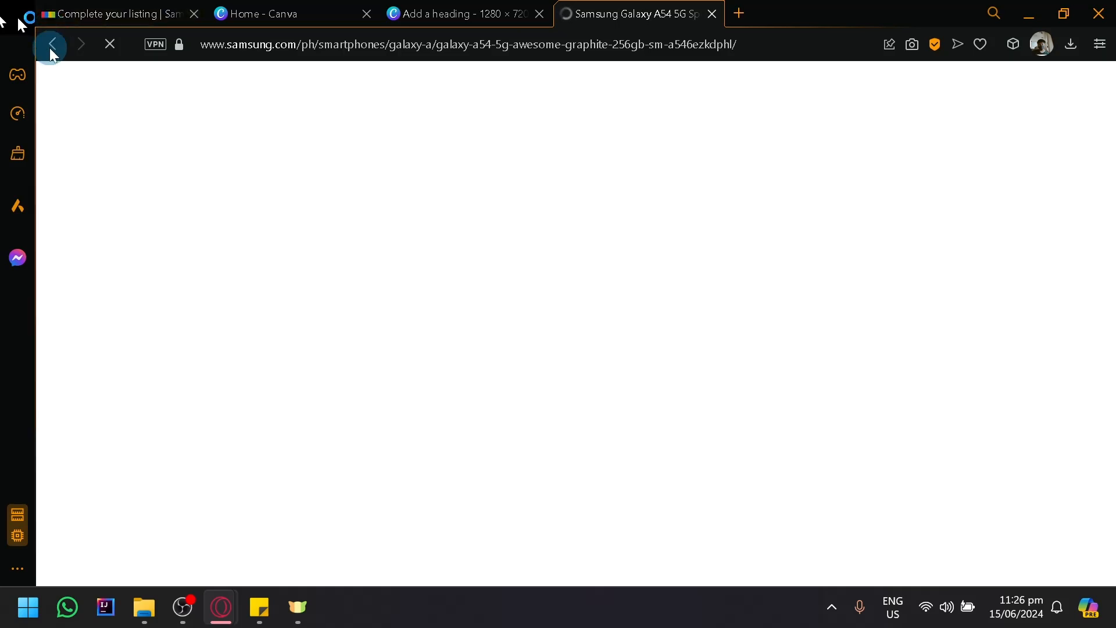
pyautogui.click(50, 48)
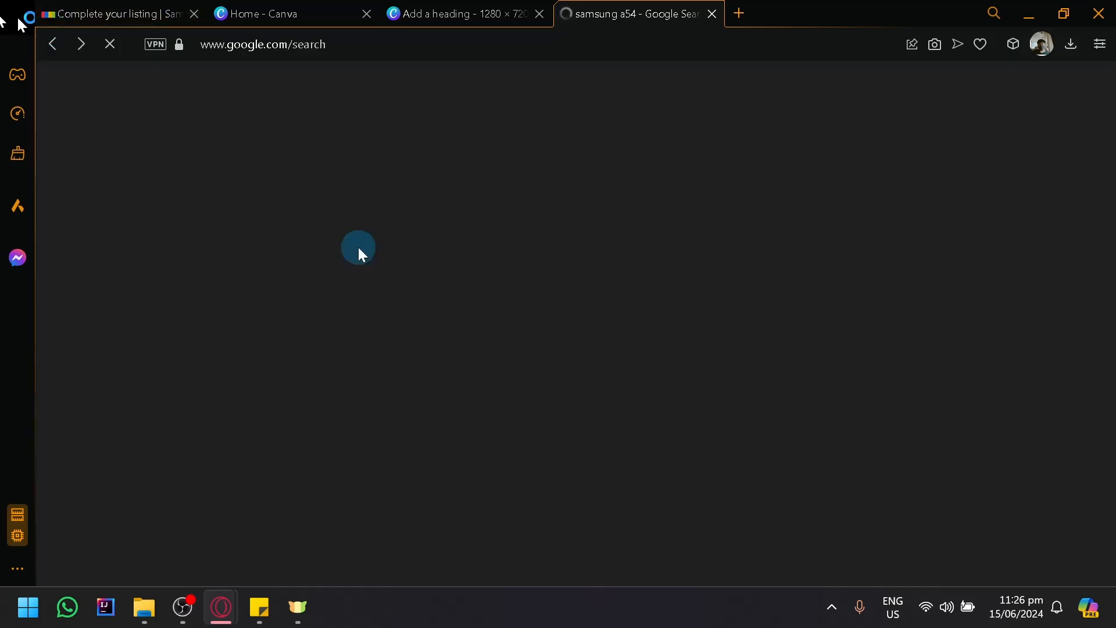
pyautogui.scroll(-4, 386, 266)
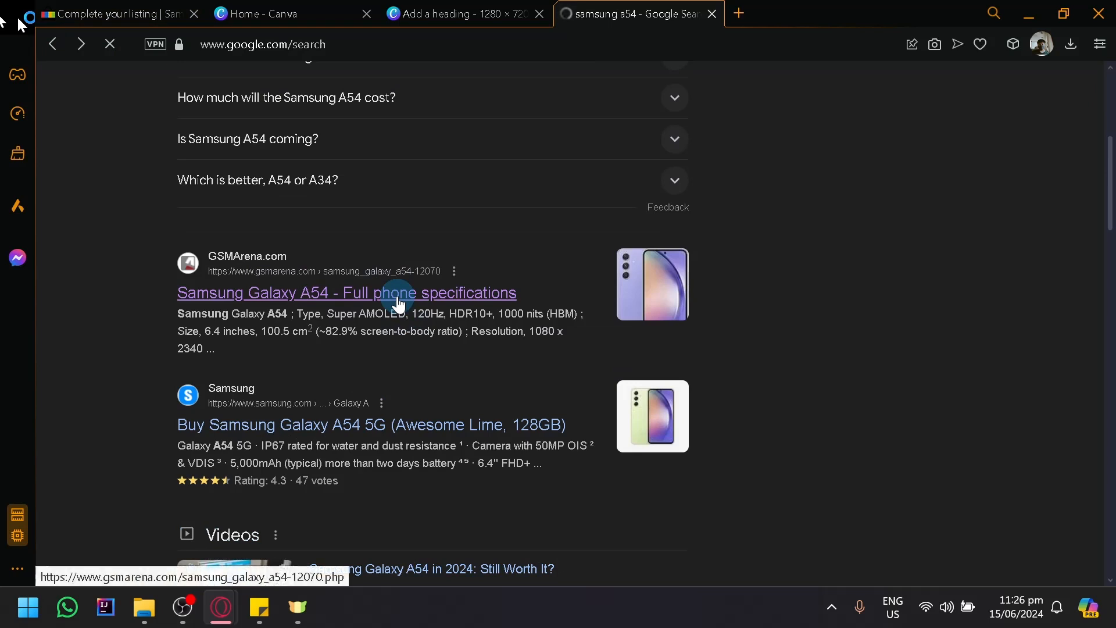
pyautogui.click(396, 297)
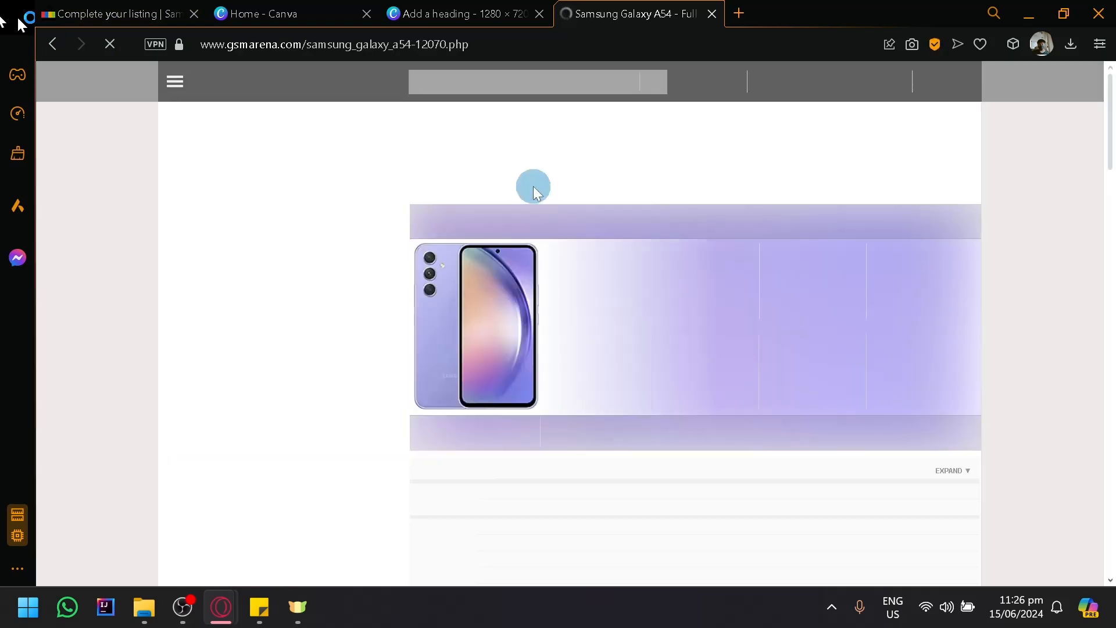
pyautogui.scroll(-5, 579, 323)
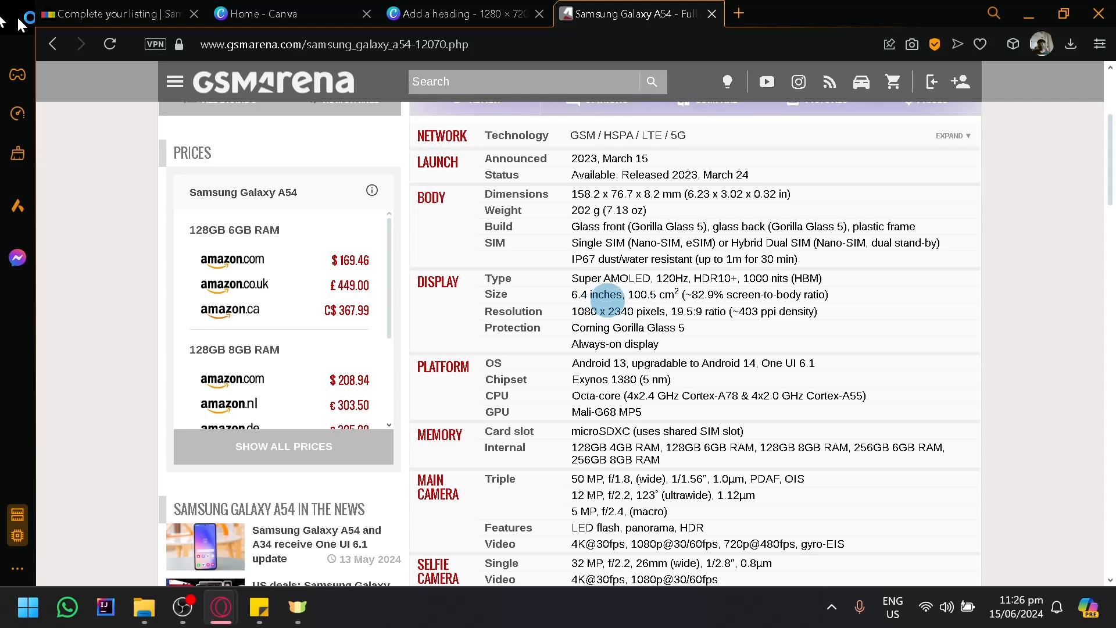
# - Return to the eBay listing, check the Screen Size choices around 6.5 in, and close the list without selecting one
pyautogui.click(441, 8)
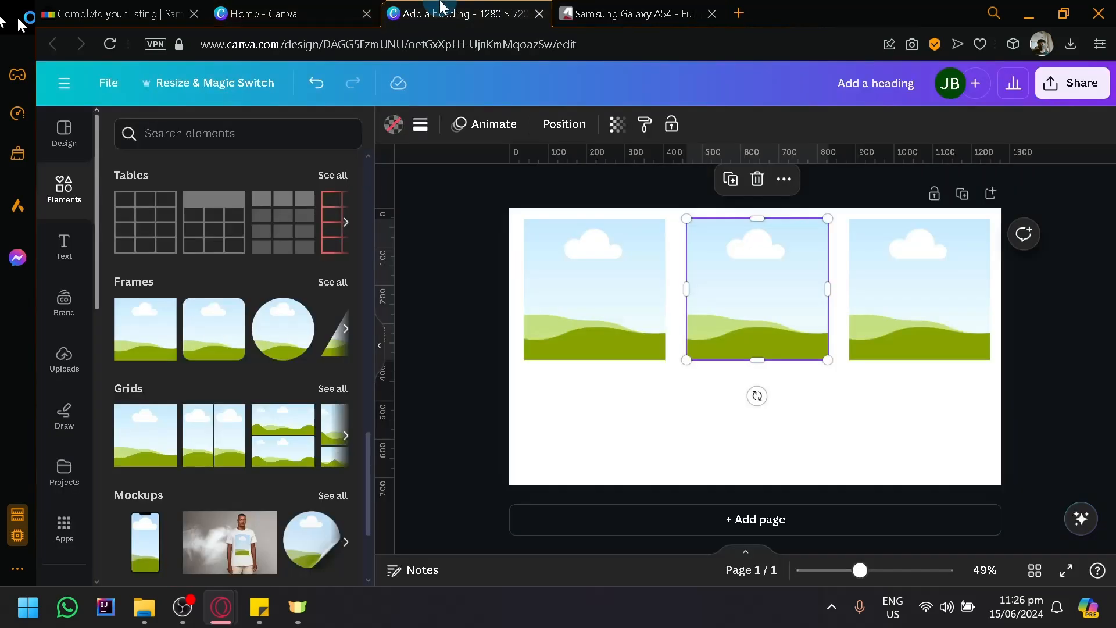
pyautogui.click(254, 7)
pyautogui.click(22, 9)
pyautogui.click(107, 7)
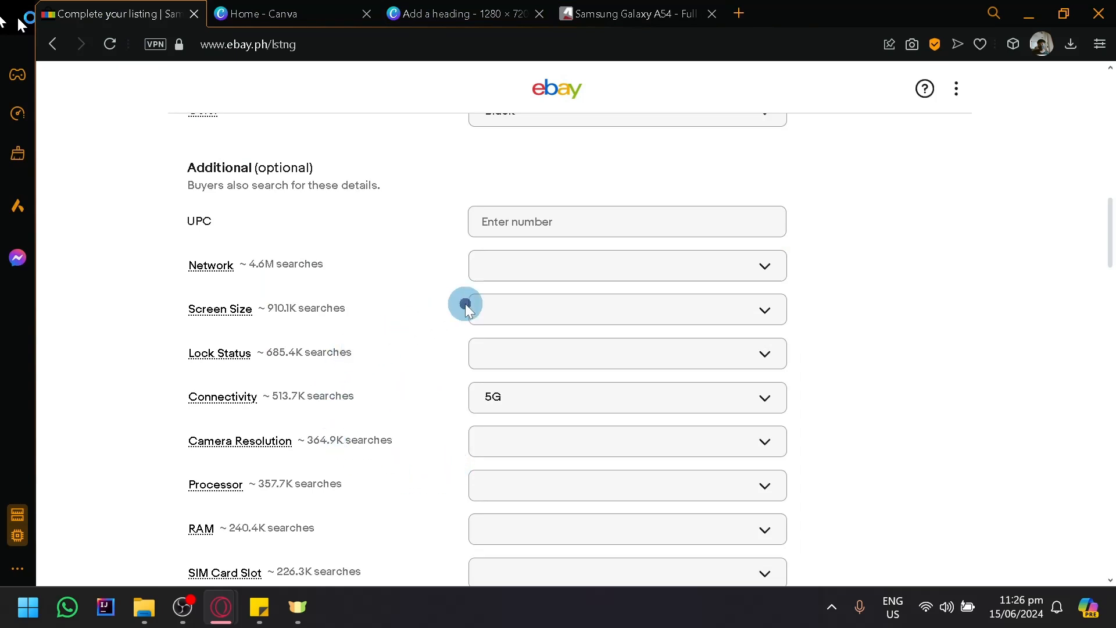
pyautogui.click(487, 304)
pyautogui.scroll(-5, 554, 500)
pyautogui.scroll(-20, 553, 500)
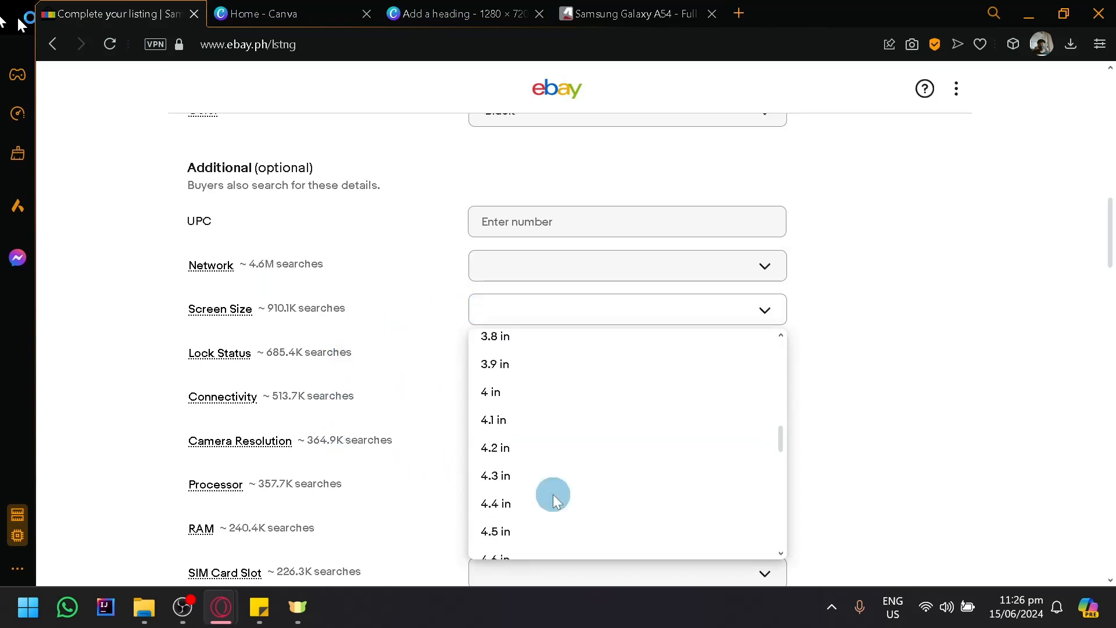
pyautogui.scroll(4, 535, 407)
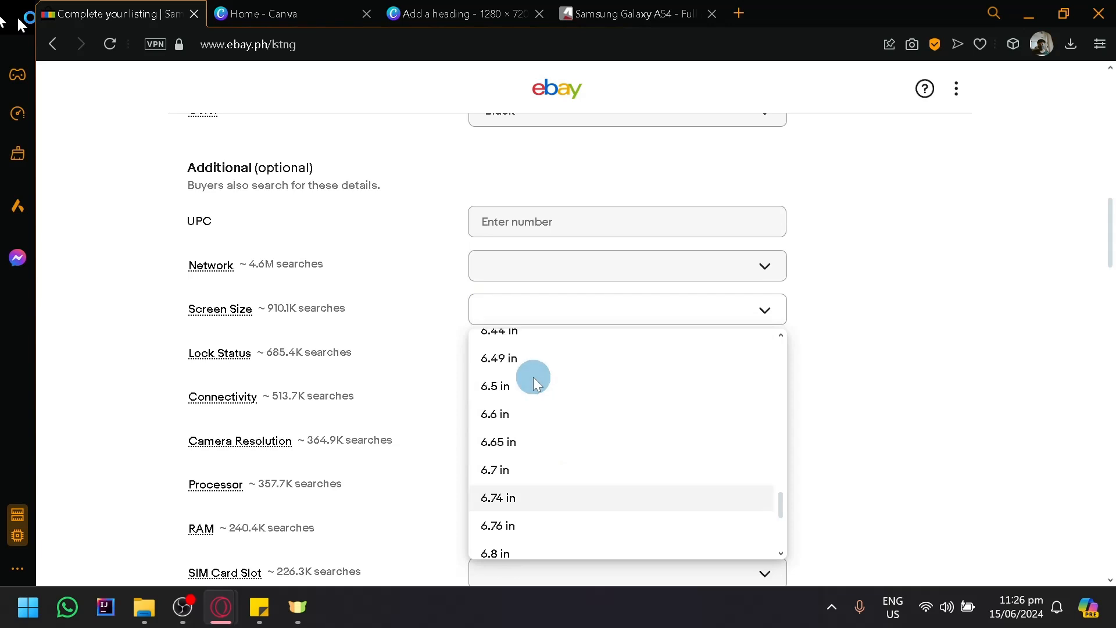
pyautogui.click(432, 400)
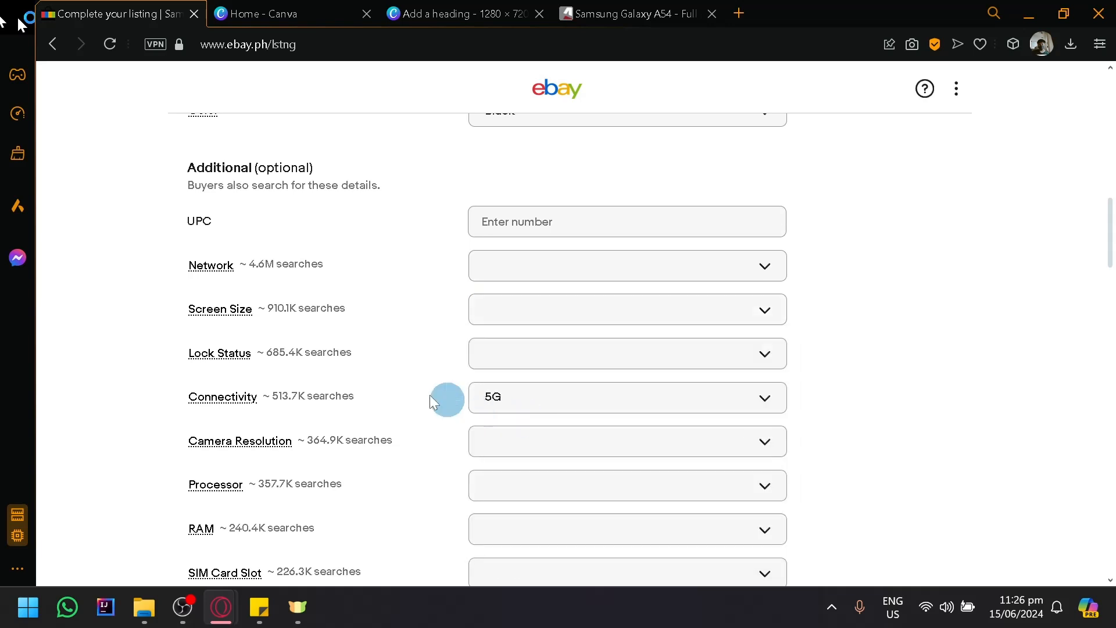
# - Set the Screen Size item specific to 6.4 in and check the Lock Status choices and other optional specifics without filling them in
pyautogui.click(534, 349)
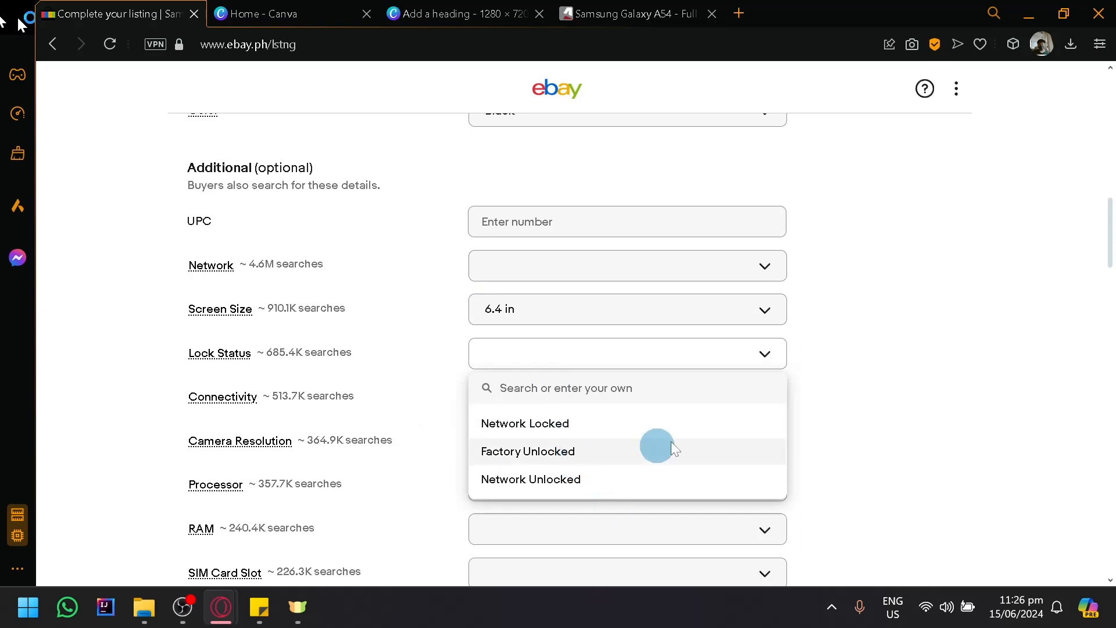
pyautogui.click(846, 404)
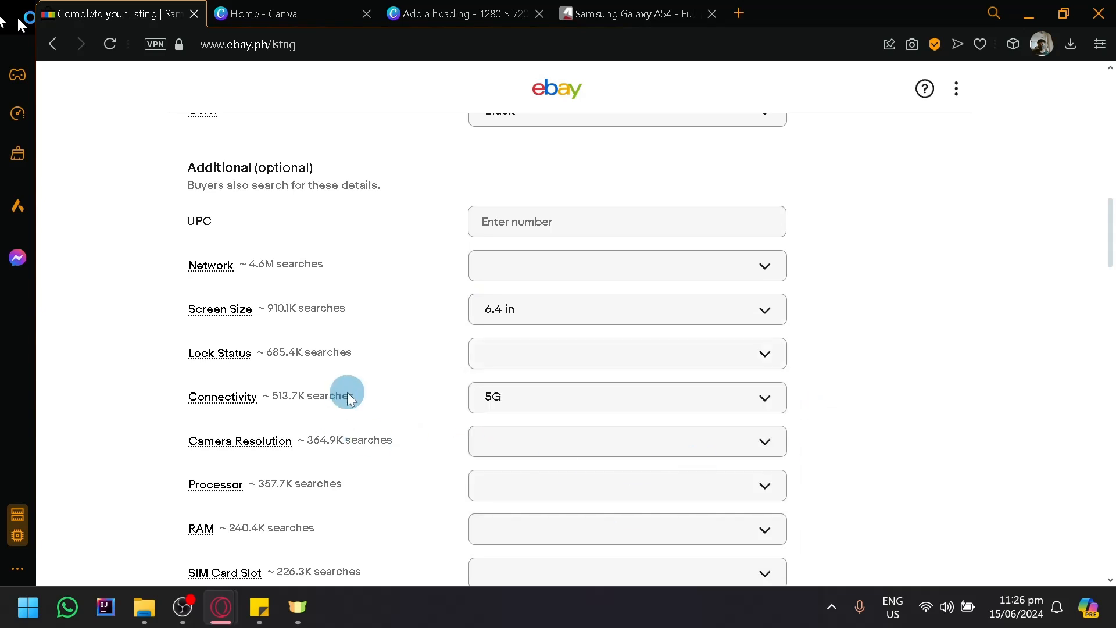
pyautogui.scroll(-2, 400, 445)
pyautogui.scroll(-2, 414, 441)
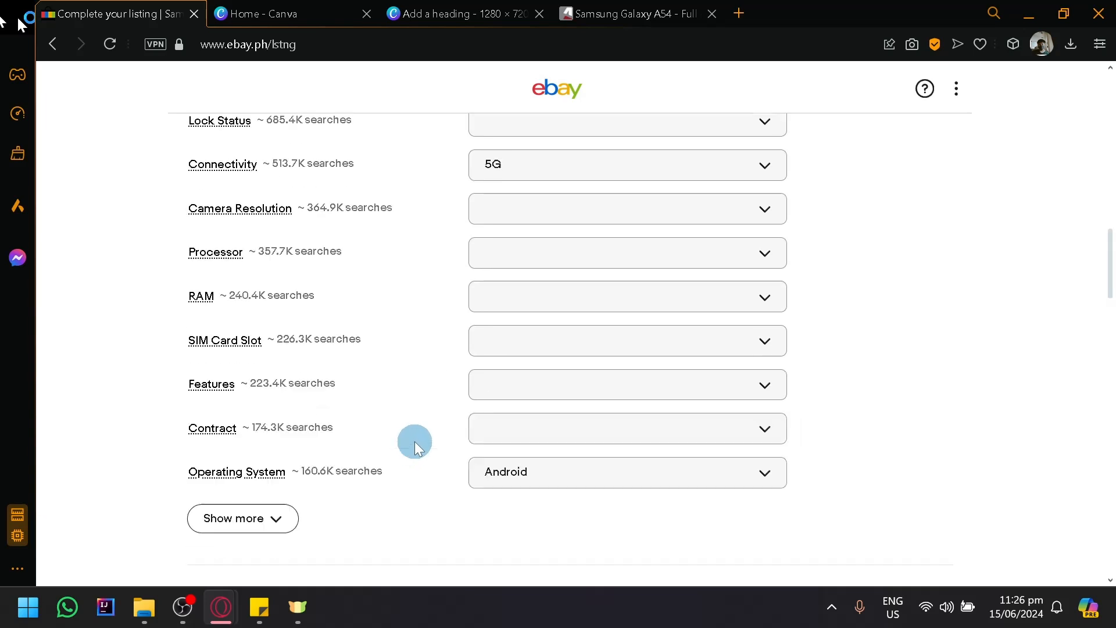
pyautogui.scroll(2, 414, 441)
pyautogui.scroll(4, 314, 289)
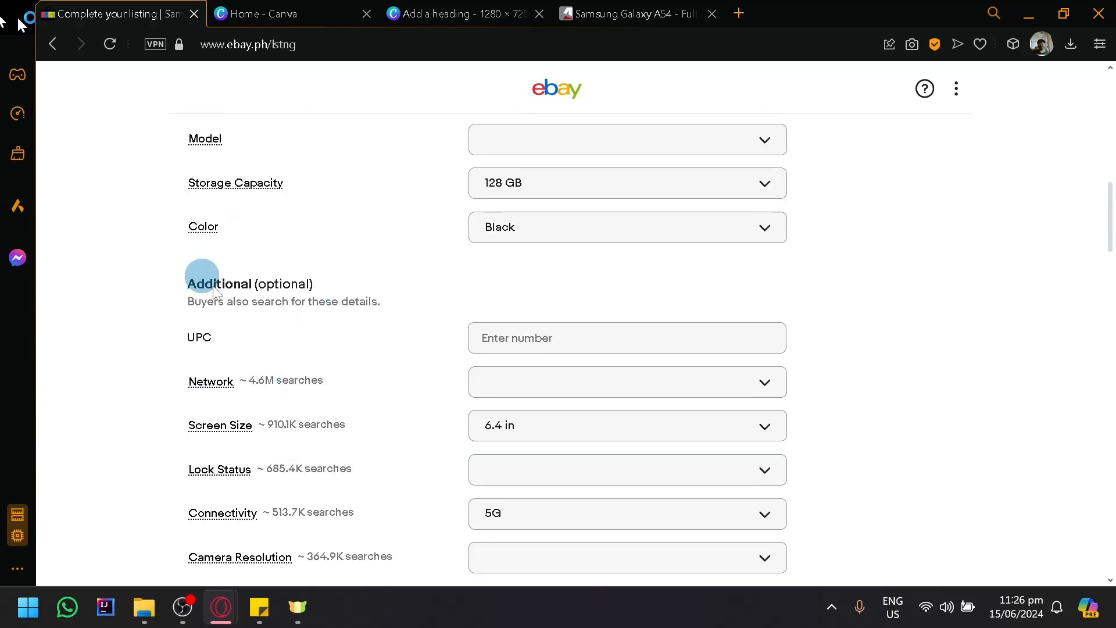
pyautogui.scroll(-6, 199, 279)
pyautogui.scroll(6, 321, 395)
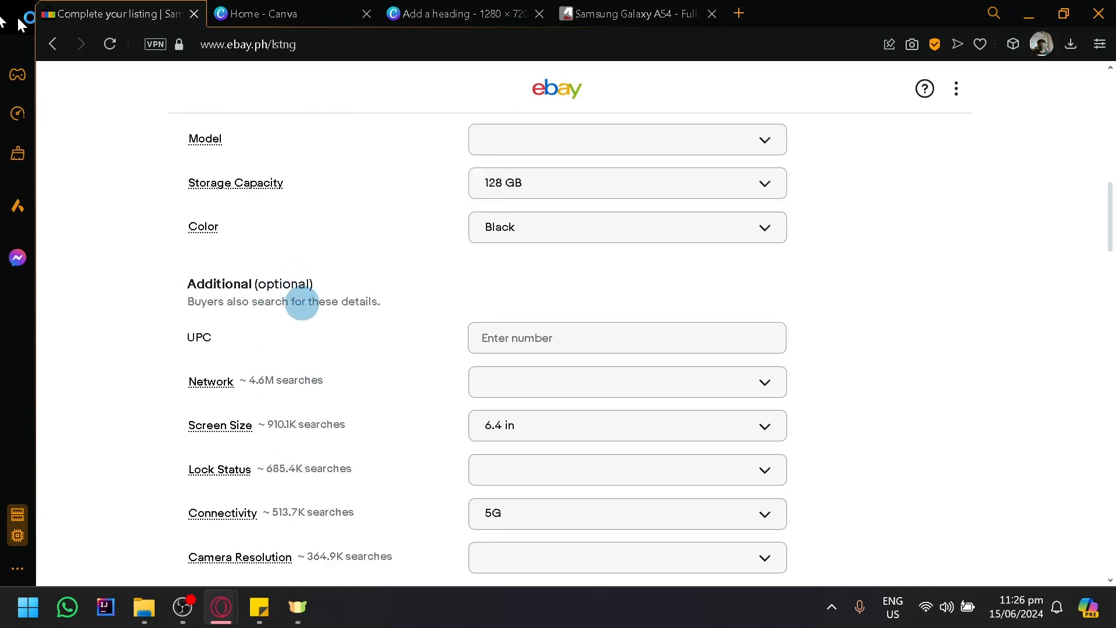
# - Enter the condition description "Dropped once, no major issues just slight scratches" for the used phone
pyautogui.scroll(-10, 296, 343)
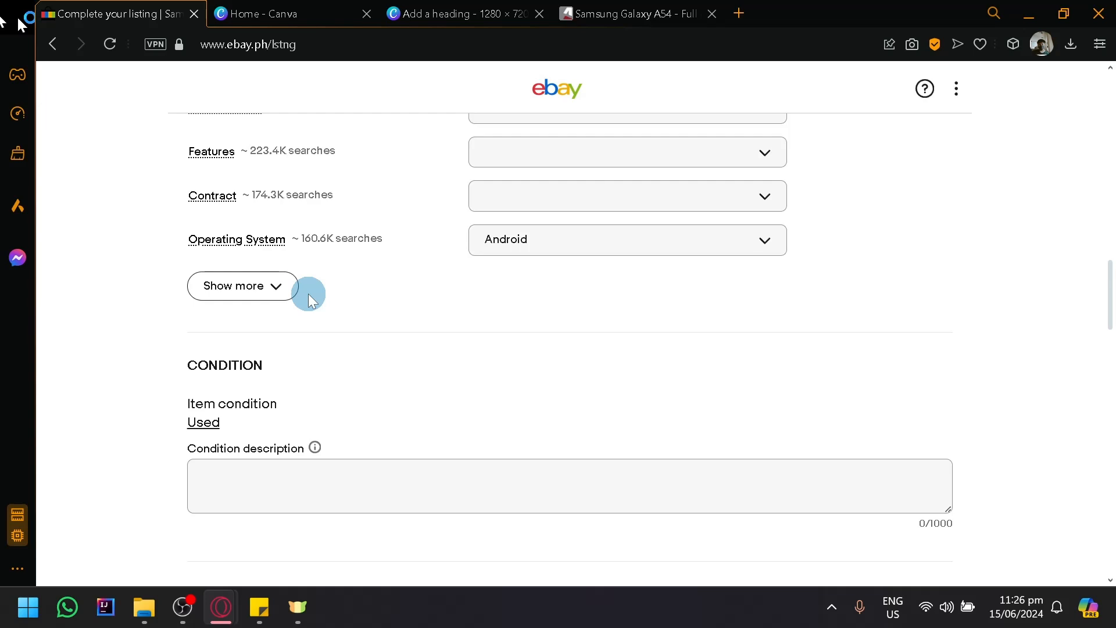
pyautogui.scroll(-5, 308, 294)
pyautogui.scroll(3, 369, 317)
pyautogui.click(432, 394)
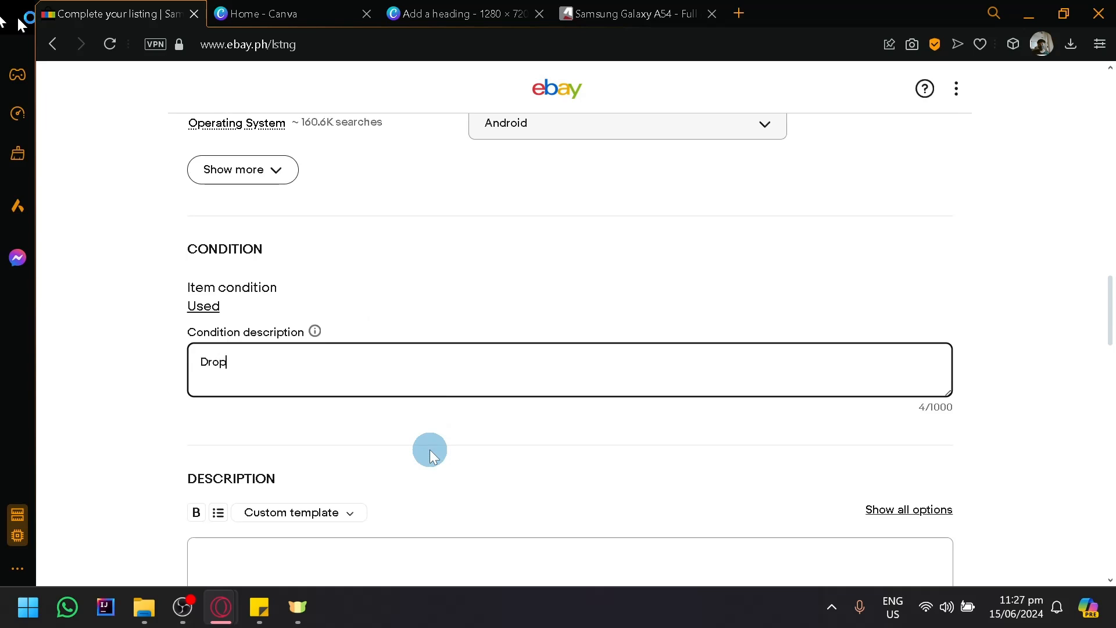
pyautogui.write('Dropped once, no major issues jus')
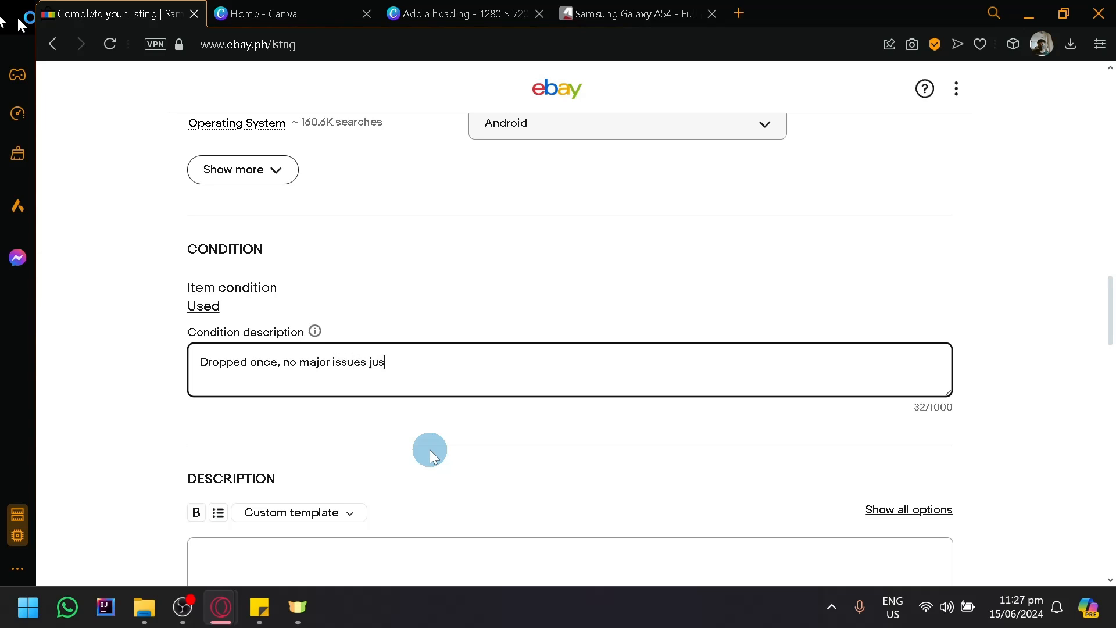
pyautogui.write('t slight scratches')
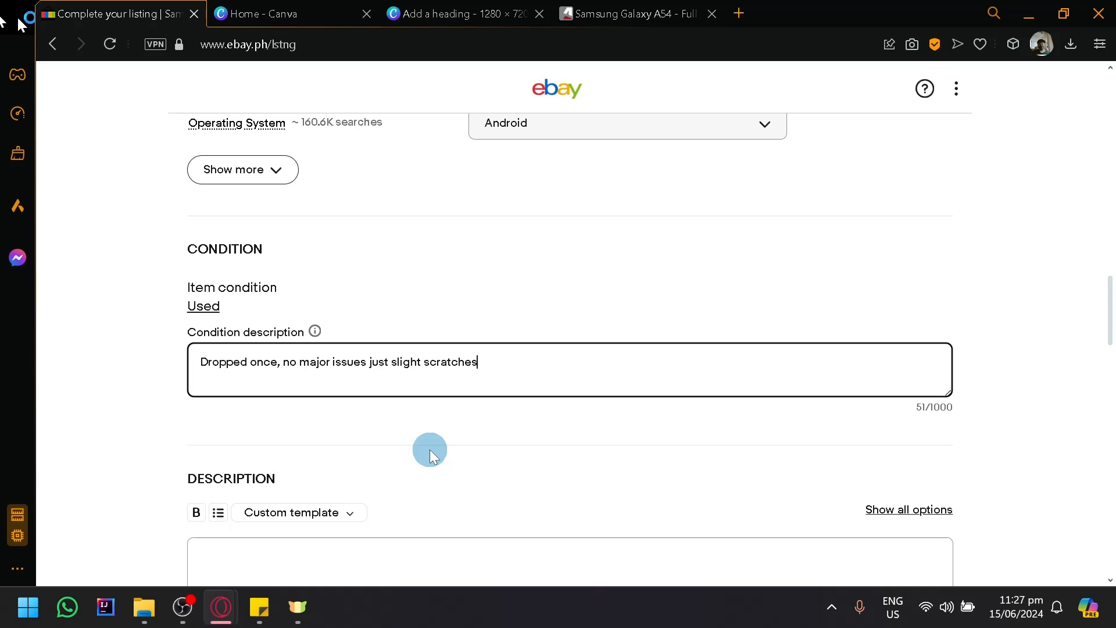
# - Look over the Description section and check the pricing Format choices, keeping Auction selected
pyautogui.scroll(-2, 470, 241)
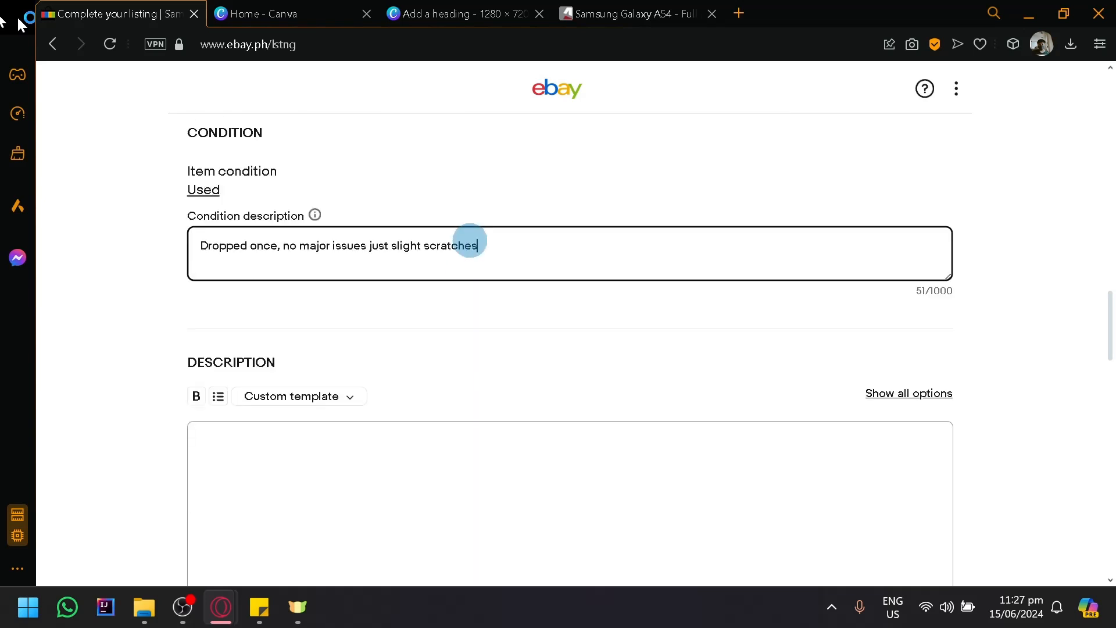
pyautogui.scroll(-8, 469, 241)
pyautogui.scroll(4, 120, 179)
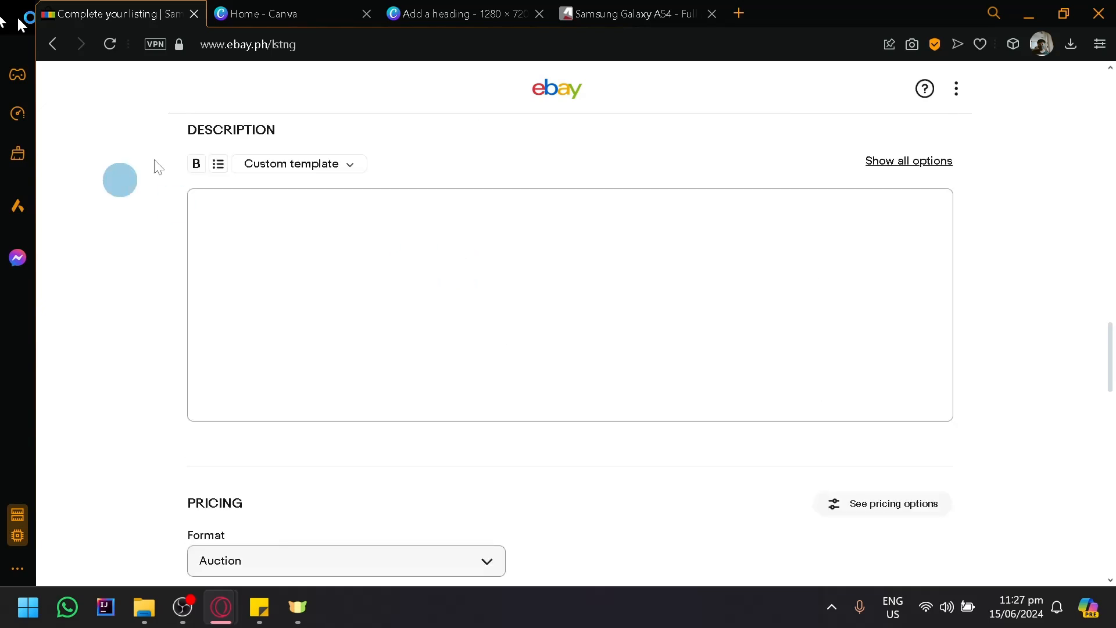
pyautogui.scroll(-4, 279, 291)
pyautogui.scroll(-2, 280, 290)
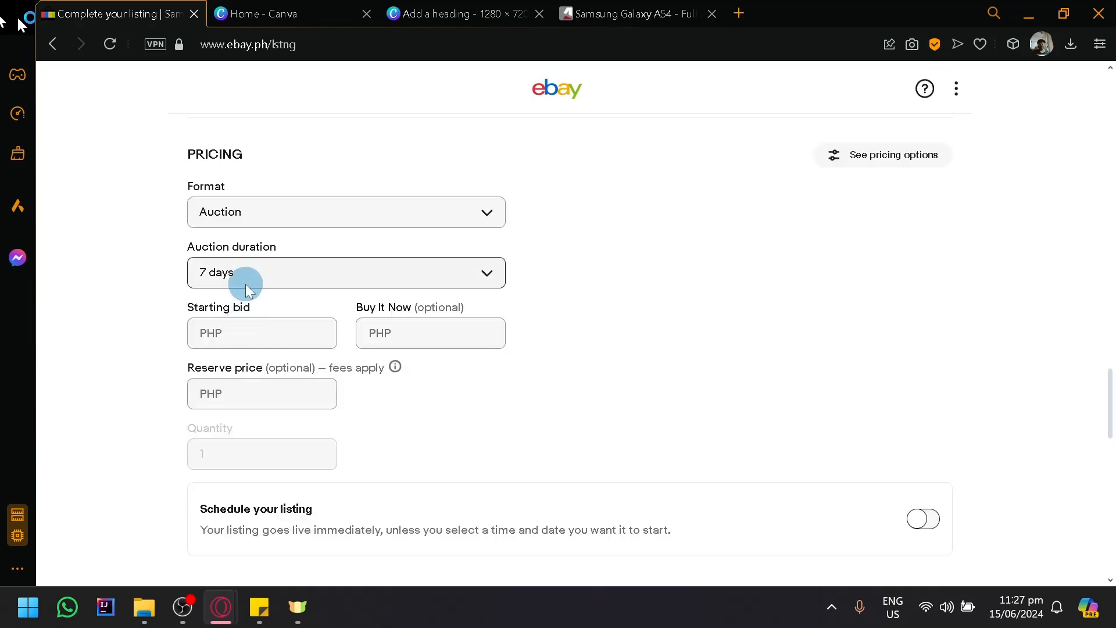
pyautogui.click(273, 224)
pyautogui.click(282, 247)
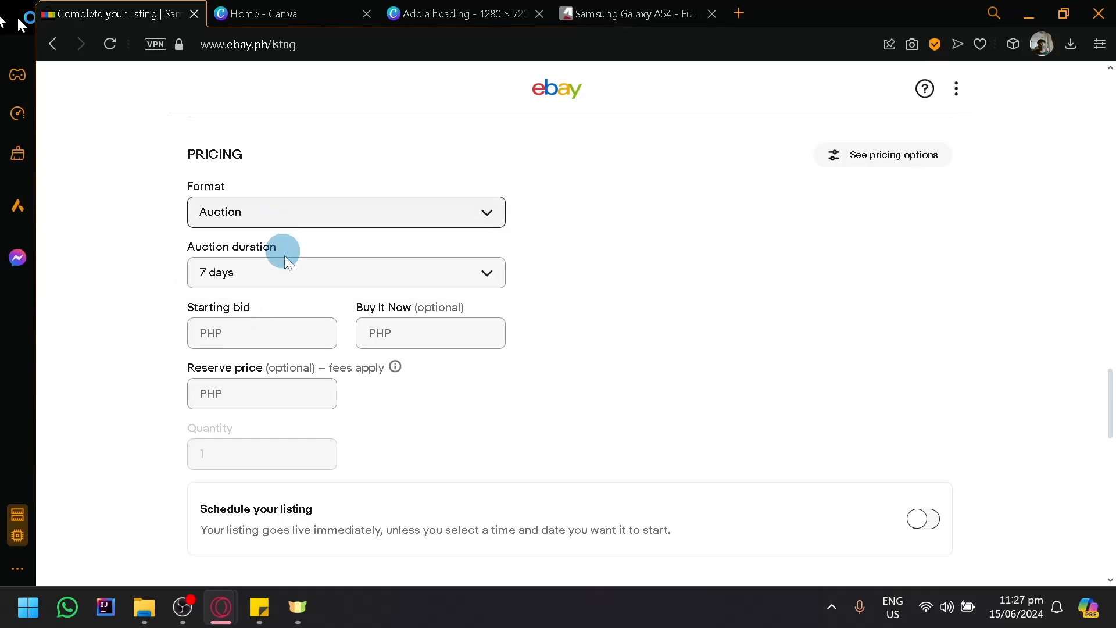
# - Review the rest of the listing form, including the Preferences section and the final listing, saving and preview options
pyautogui.scroll(-10, 294, 326)
pyautogui.scroll(4, 288, 340)
pyautogui.scroll(-8, 288, 349)
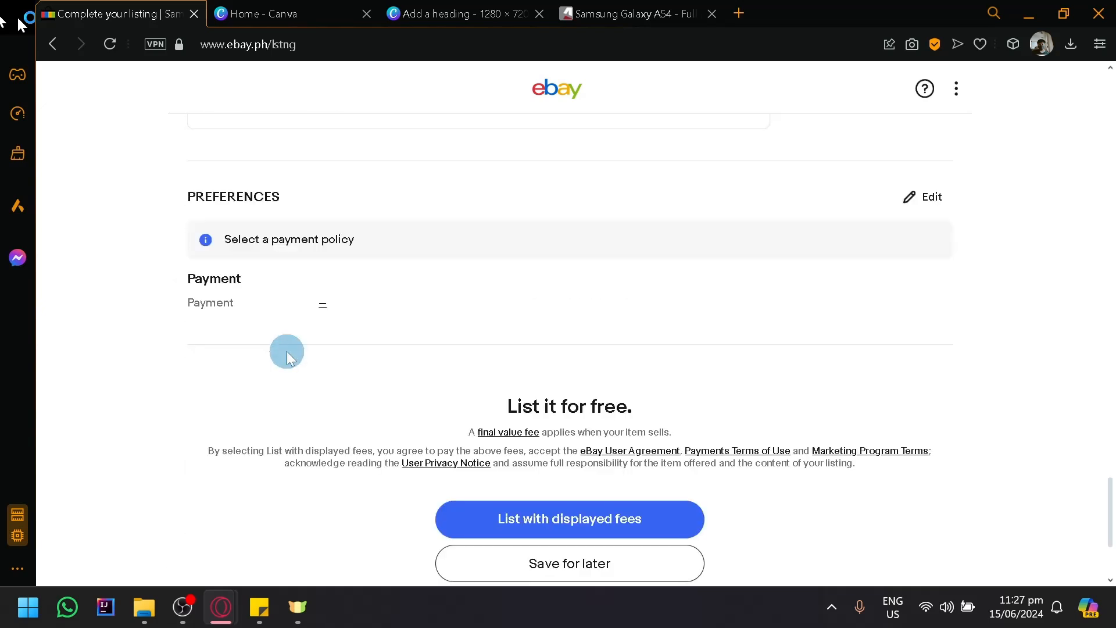
pyautogui.scroll(-3, 287, 351)
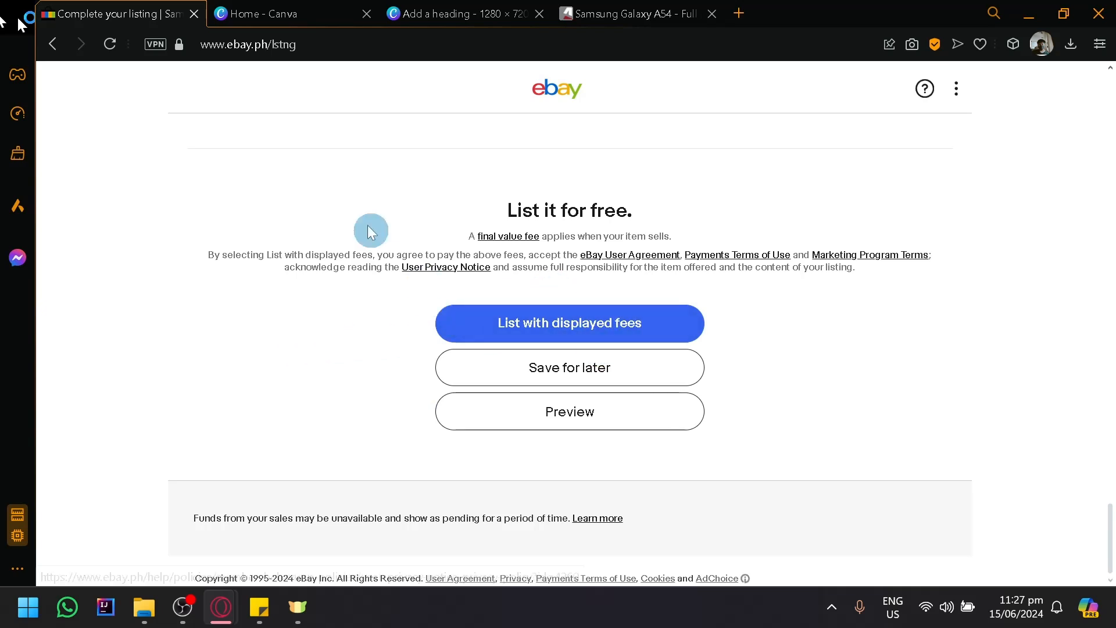
pyautogui.scroll(15, 373, 228)
pyautogui.scroll(10, 413, 248)
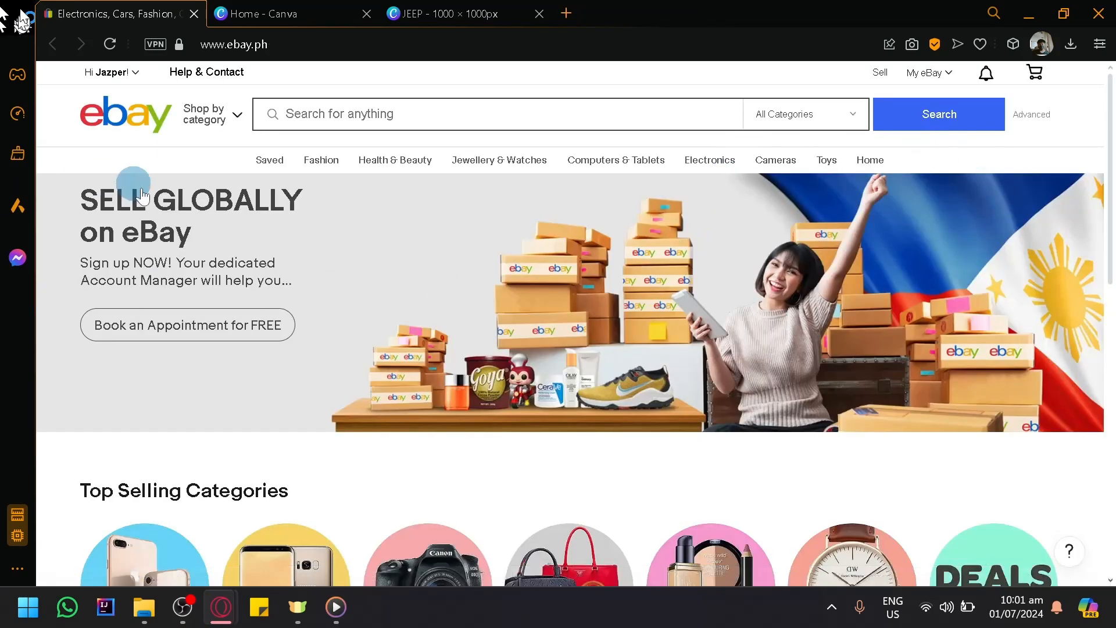
# - Browse the category sections on the eBay home page and open Samsung Phones from Top Selling Categories
pyautogui.scroll(-9, 281, 274)
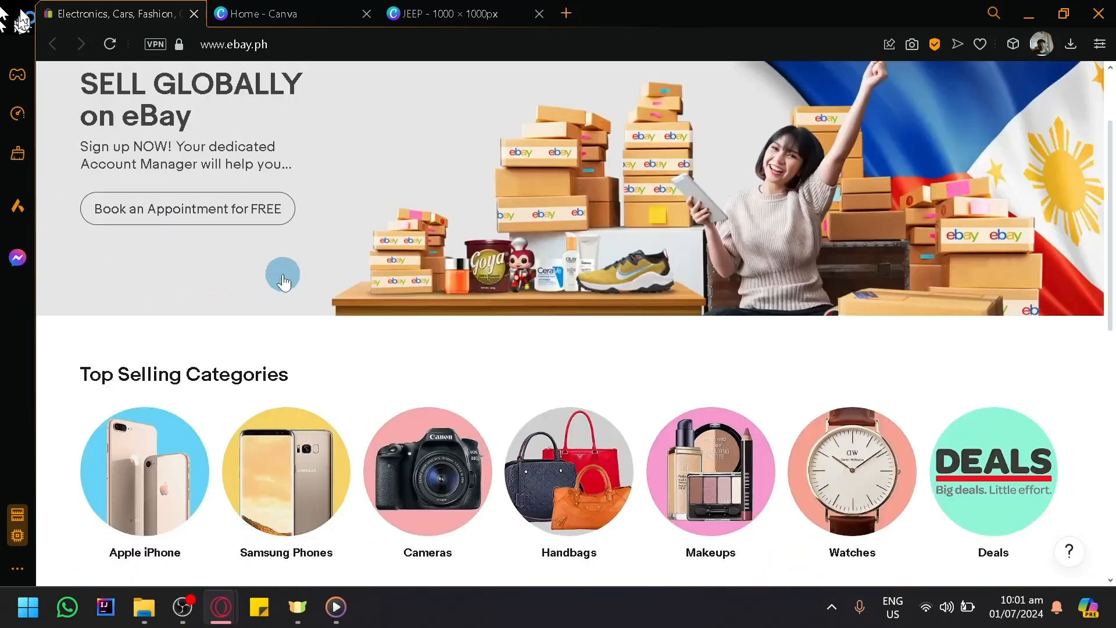
pyautogui.scroll(9, 293, 290)
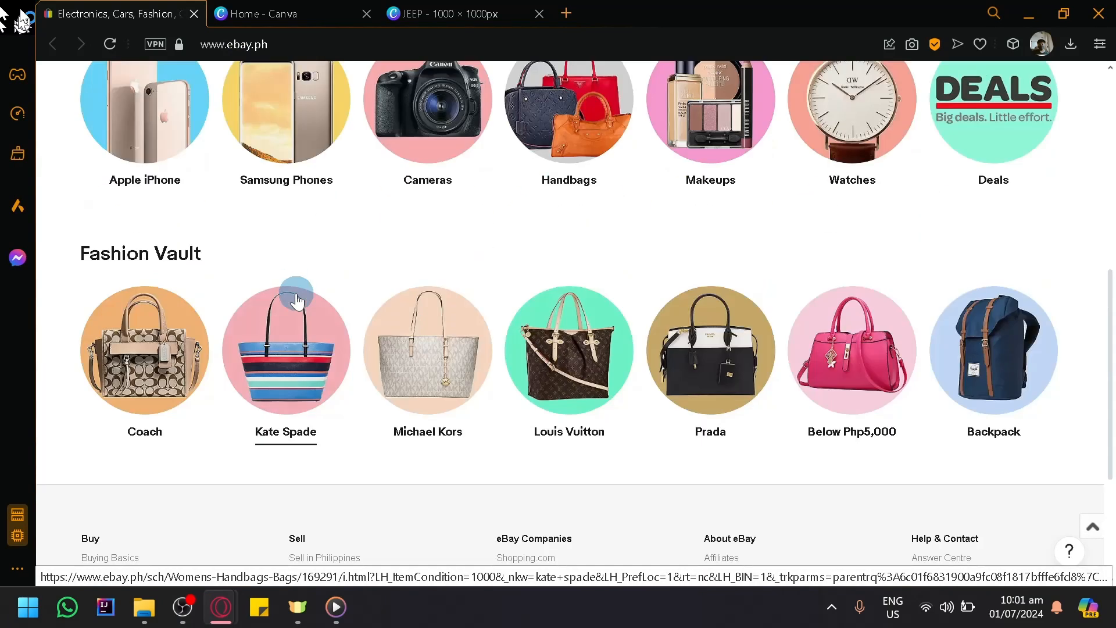
pyautogui.scroll(-2, 308, 323)
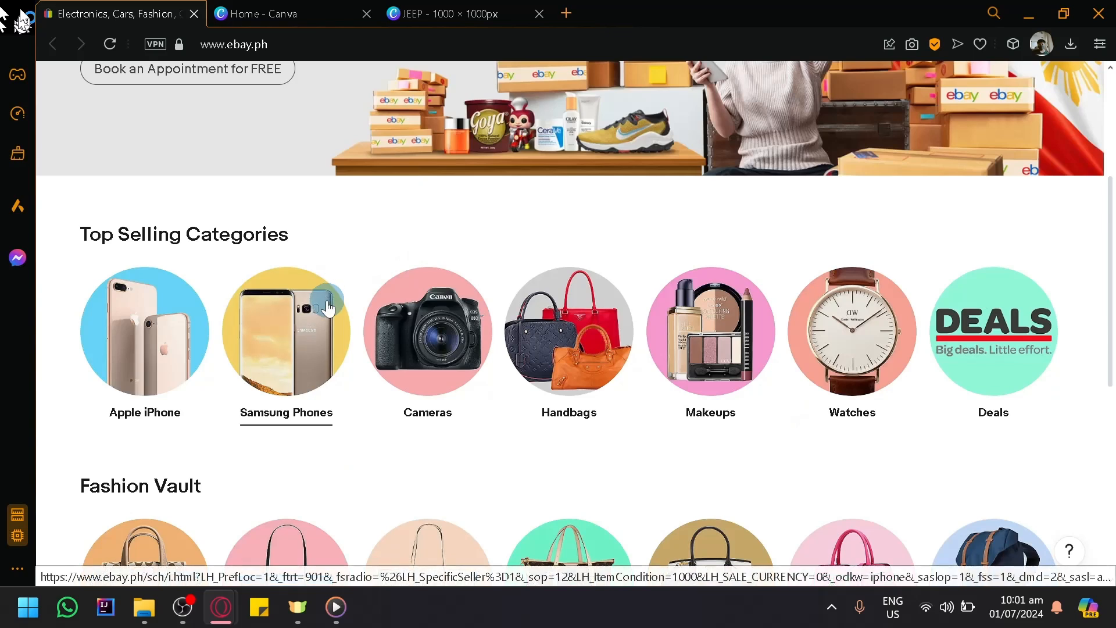
pyautogui.click(328, 306)
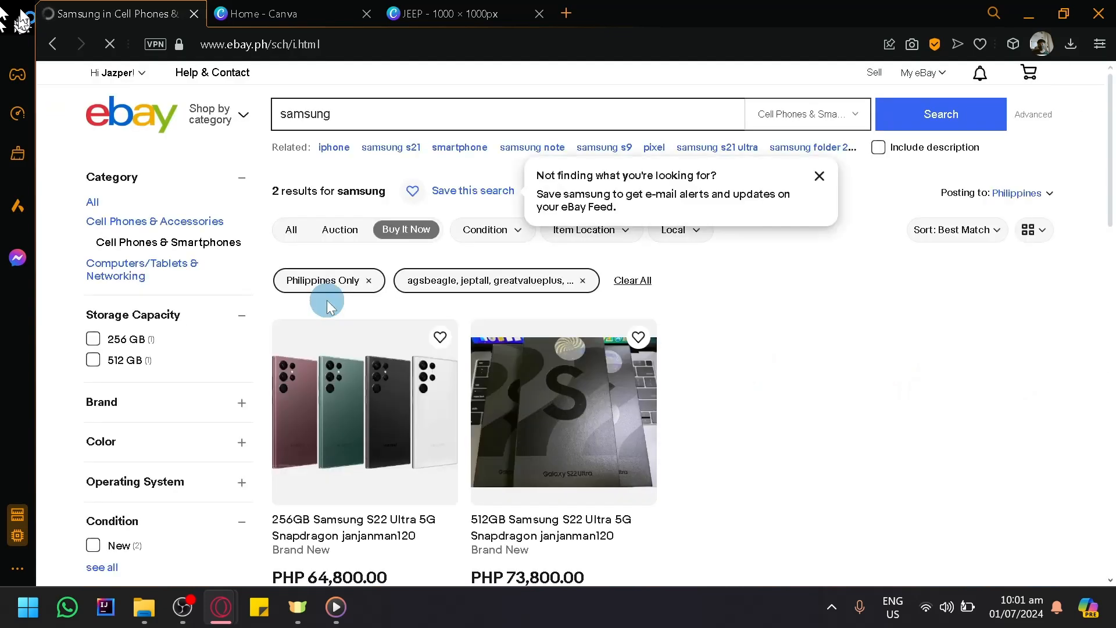
# - Examine how sellers present their product photos, titles and prices in the Samsung phone results and the suggested items
pyautogui.scroll(-2, 396, 314)
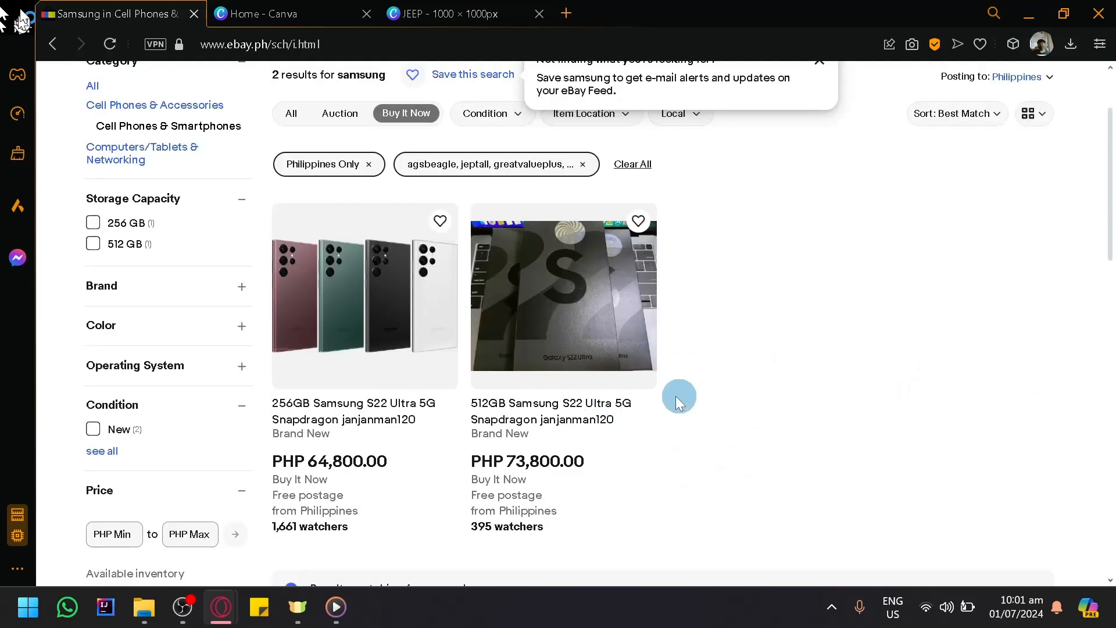
pyautogui.scroll(-11, 675, 396)
pyautogui.scroll(6, 814, 326)
pyautogui.scroll(-4, 849, 363)
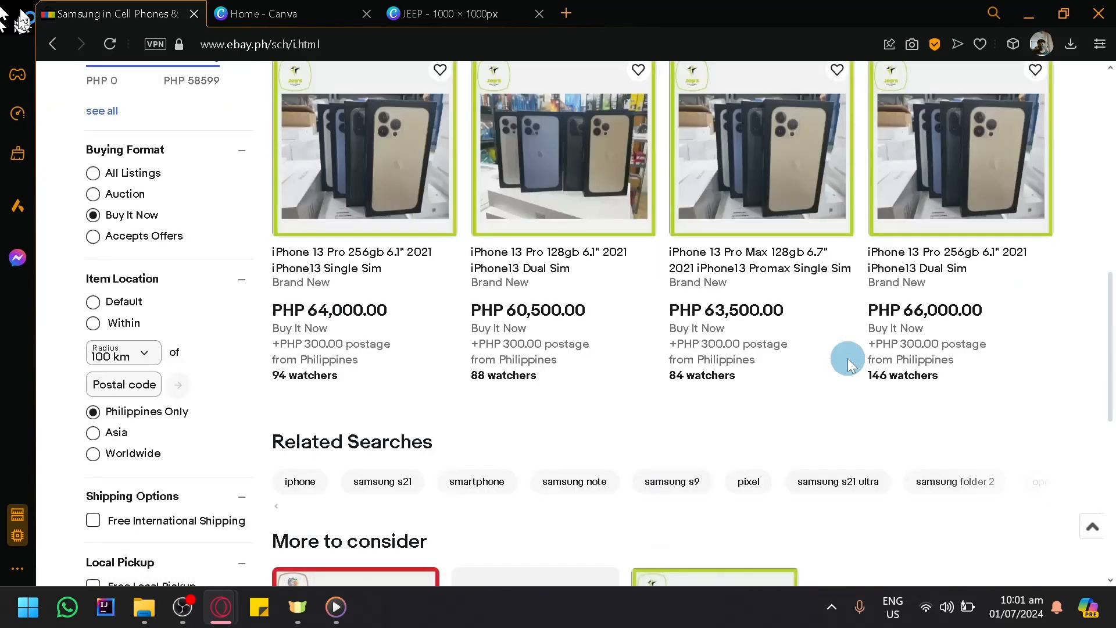
pyautogui.scroll(-6, 847, 364)
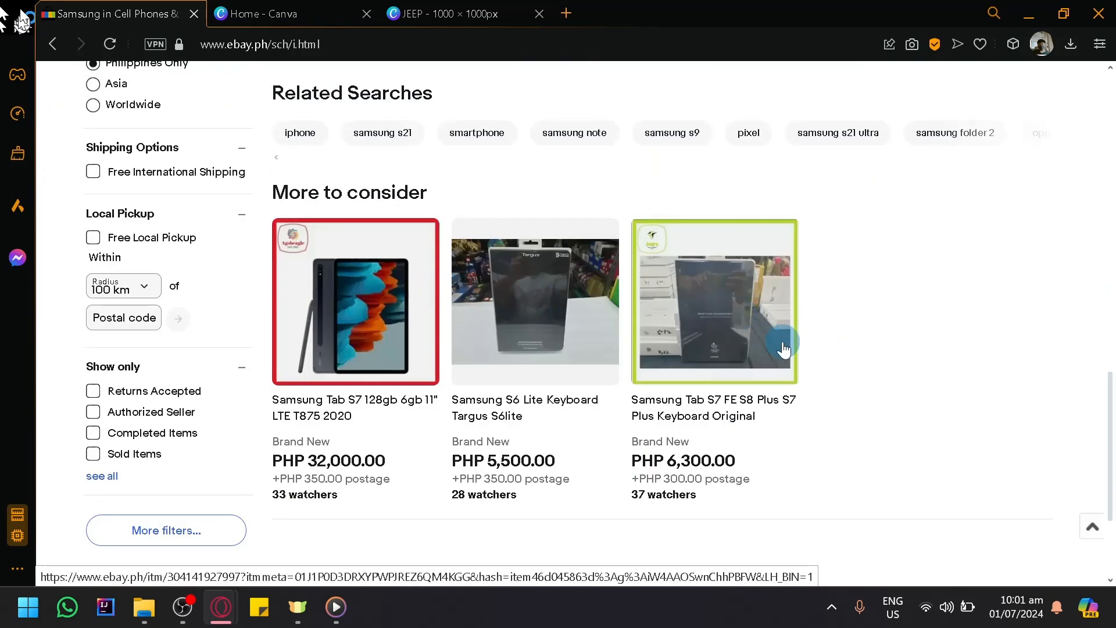
pyautogui.scroll(6, 820, 339)
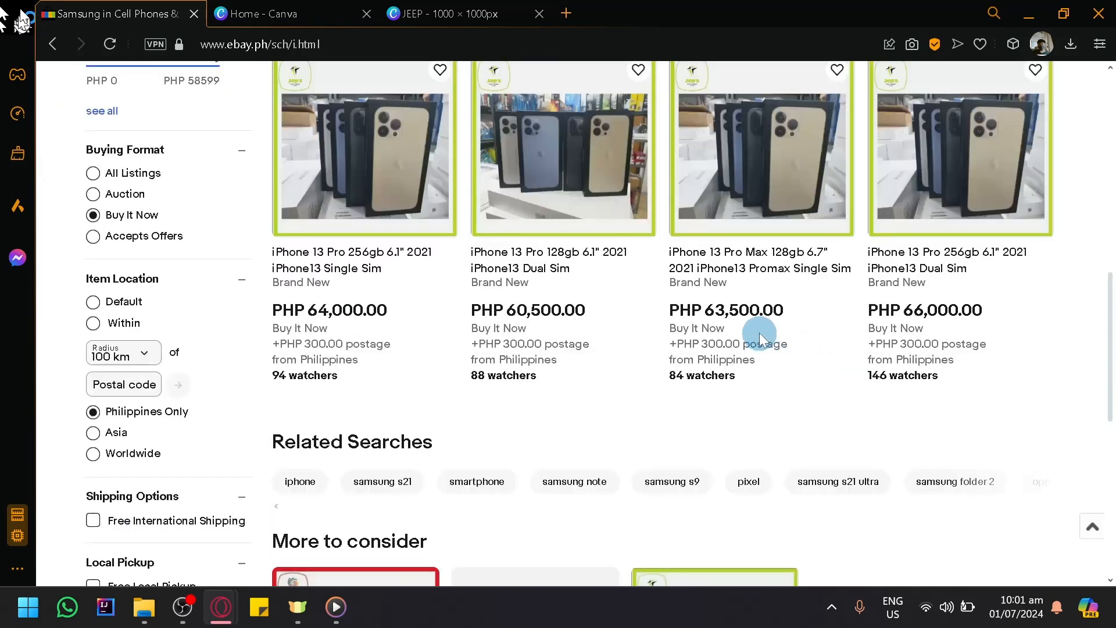
pyautogui.scroll(-1, 759, 332)
pyautogui.scroll(6, 566, 242)
# - Switch to the Canva home page and create a blank design with the recent custom size 1000 × 1000 px
pyautogui.click(329, 7)
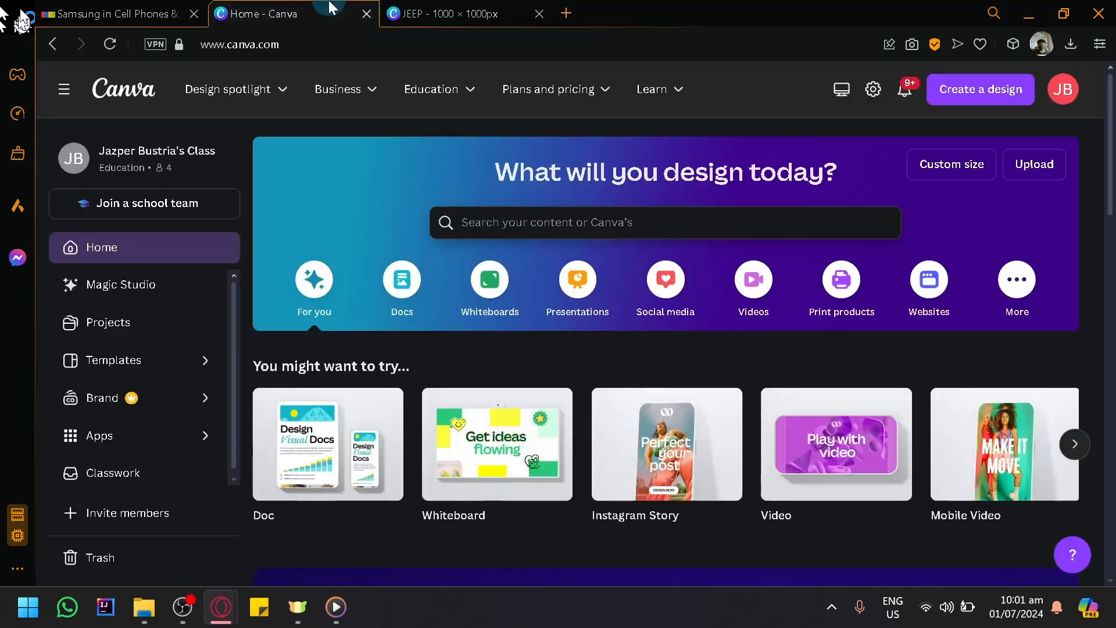
pyautogui.scroll(-2, 536, 361)
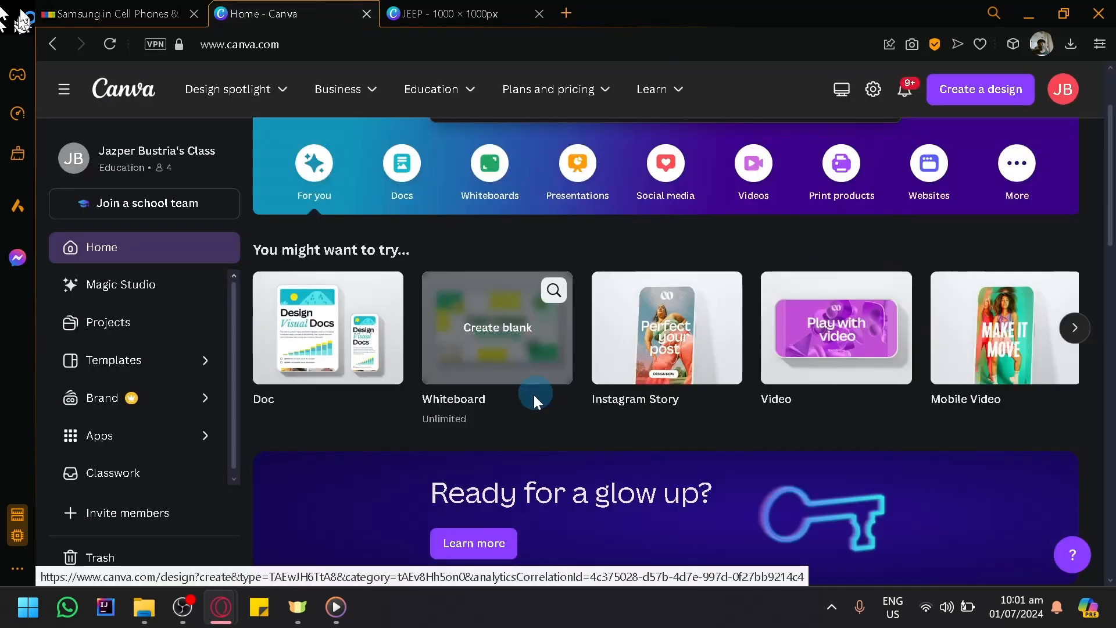
pyautogui.scroll(-4, 534, 395)
pyautogui.scroll(2, 529, 403)
pyautogui.scroll(2, 530, 404)
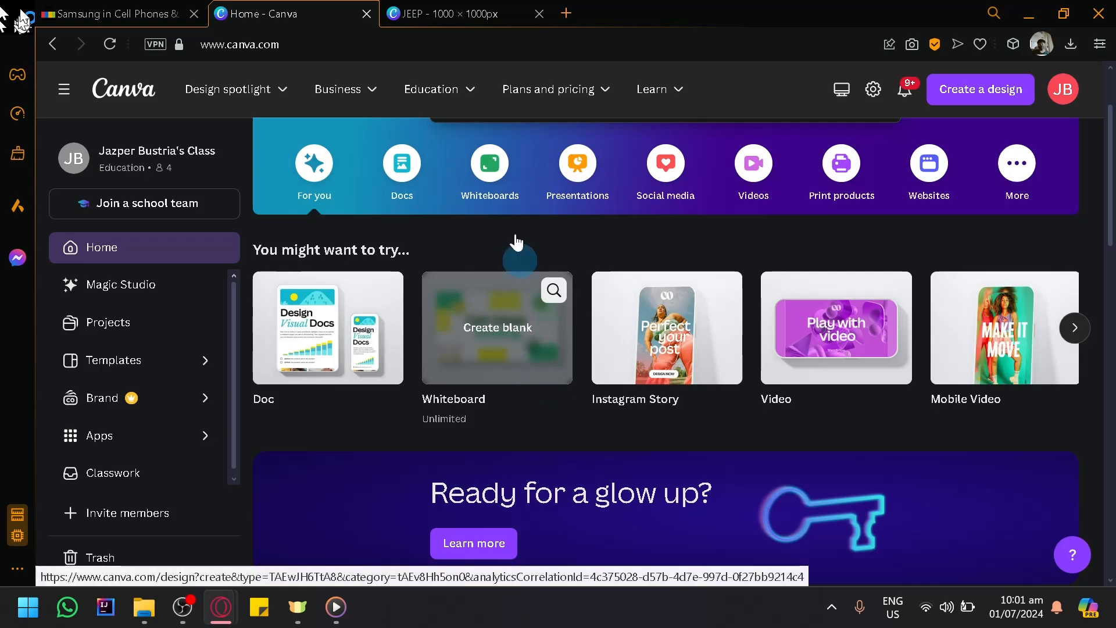
pyautogui.scroll(2, 1067, 279)
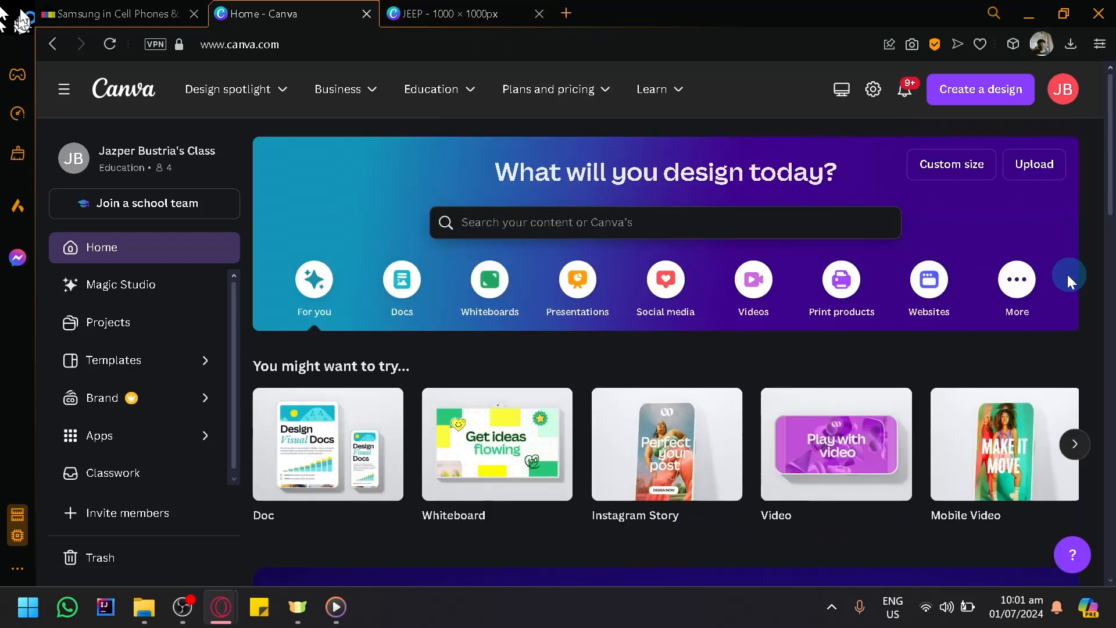
pyautogui.click(988, 105)
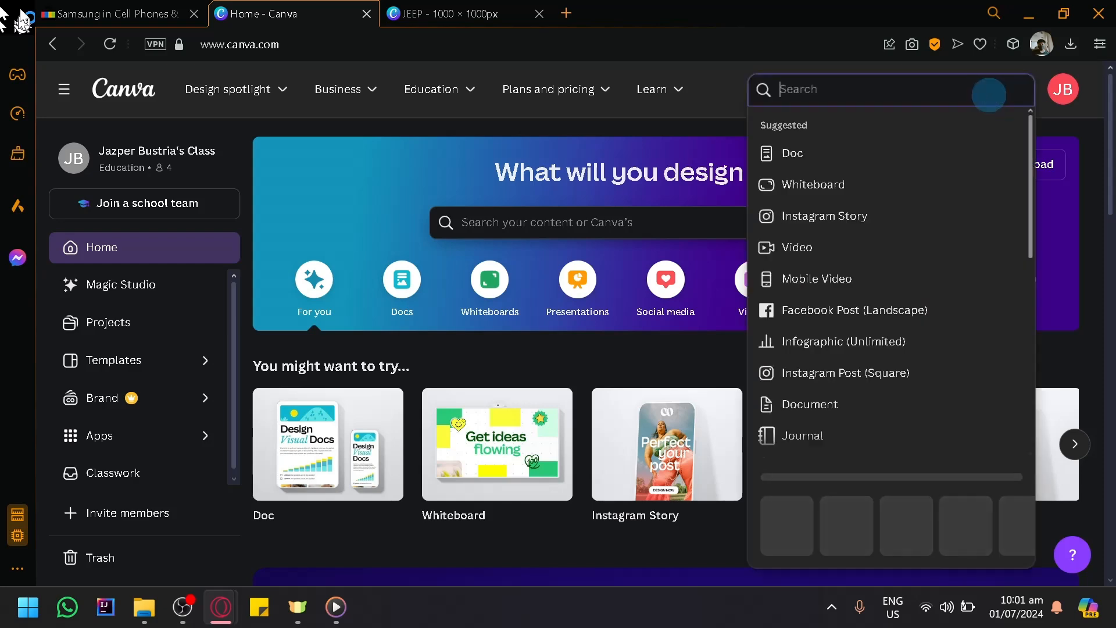
pyautogui.click(794, 507)
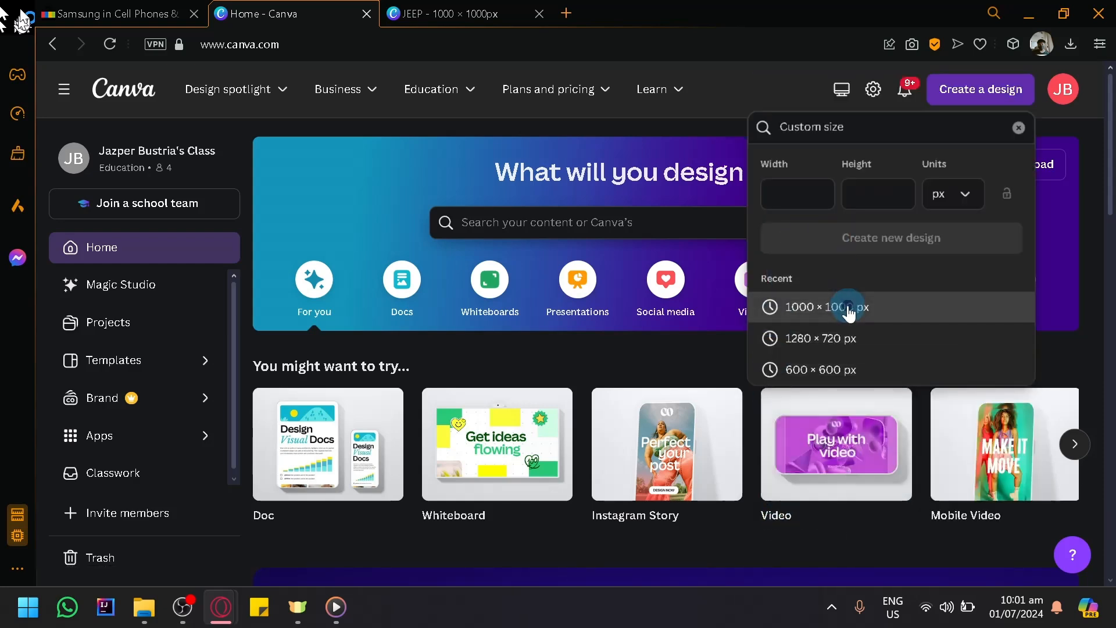
pyautogui.click(844, 308)
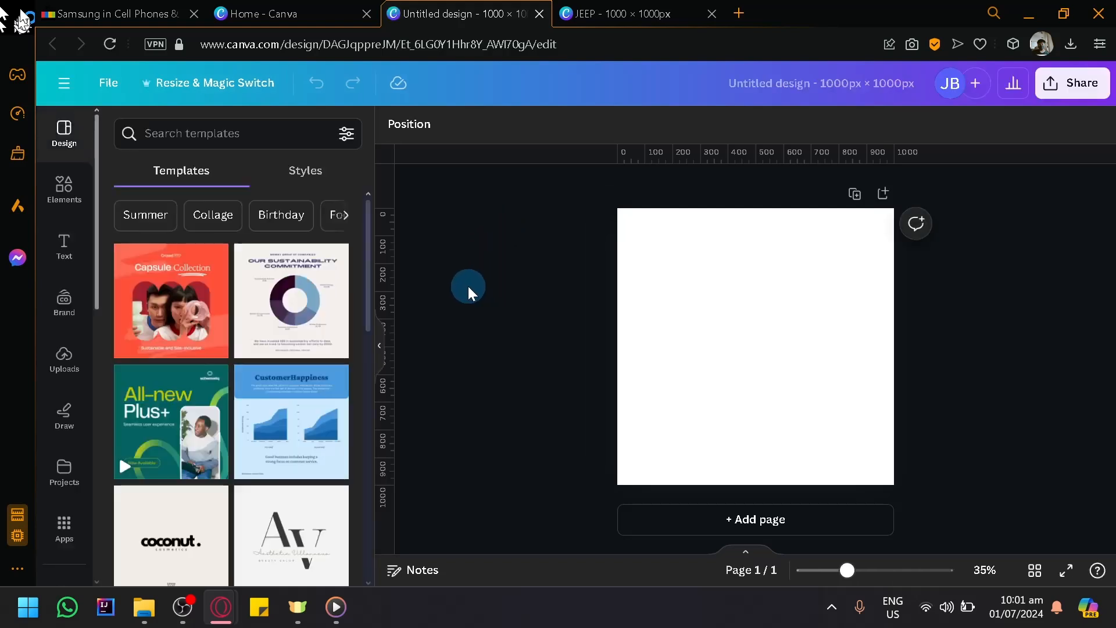
# - Place the uploaded photo of the hand-held black phone on the blank page, centred and enlarged to the full page height
pyautogui.click(65, 361)
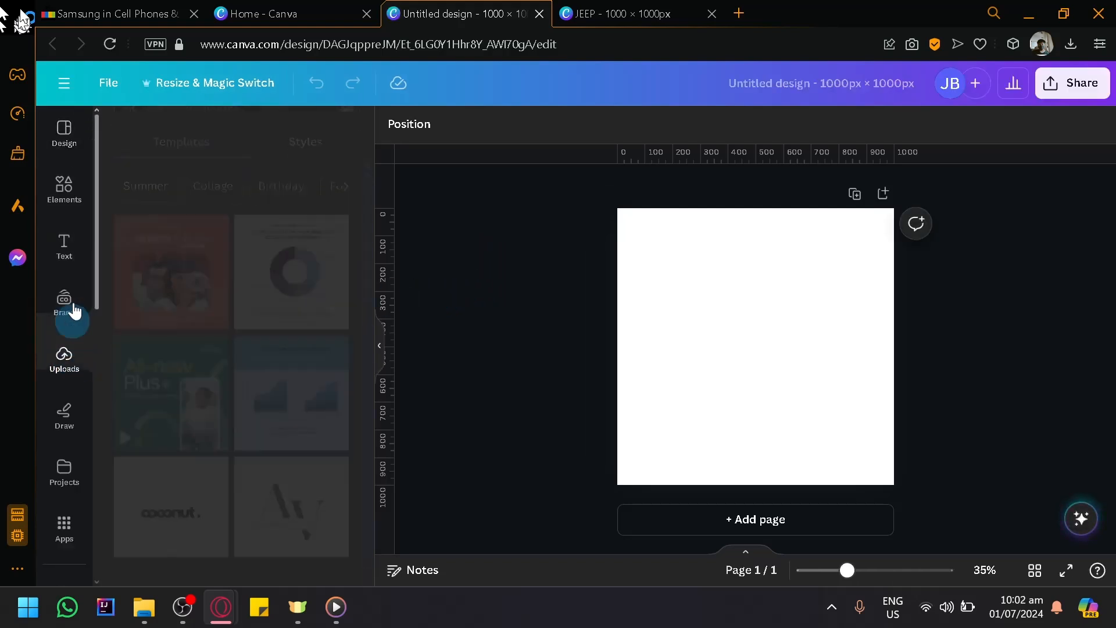
pyautogui.click(158, 253)
pyautogui.moveTo(146, 320); pyautogui.dragTo(693, 289)
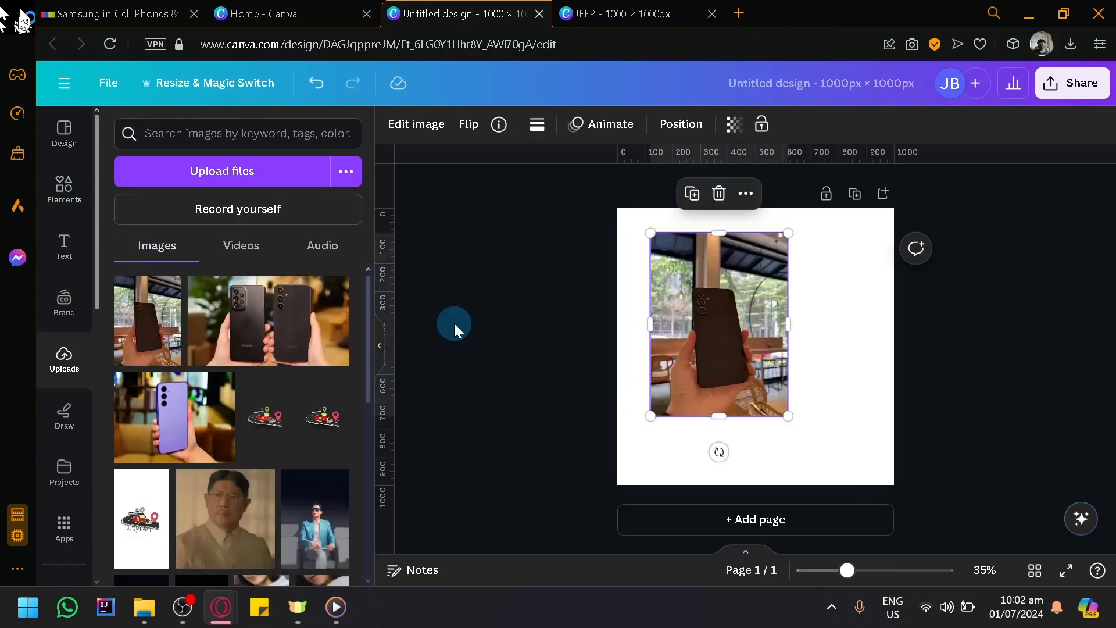
pyautogui.click(379, 346)
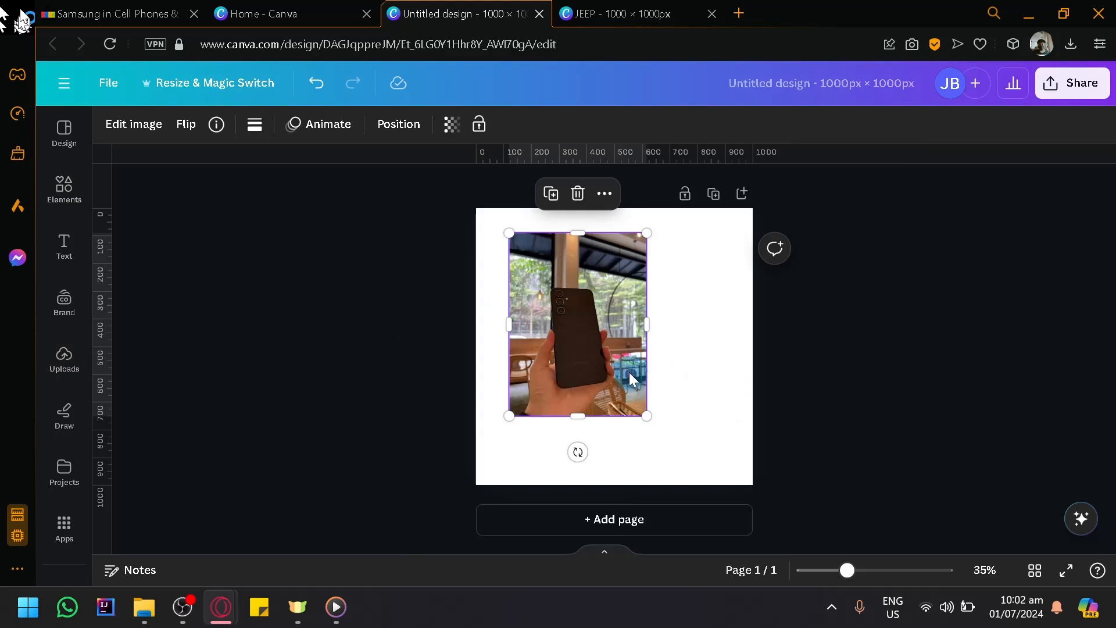
pyautogui.moveTo(639, 391)
pyautogui.mouseDown()
pyautogui.moveTo(774, 470)
pyautogui.moveTo(756, 443)
pyautogui.moveTo(648, 395)
pyautogui.mouseUp()
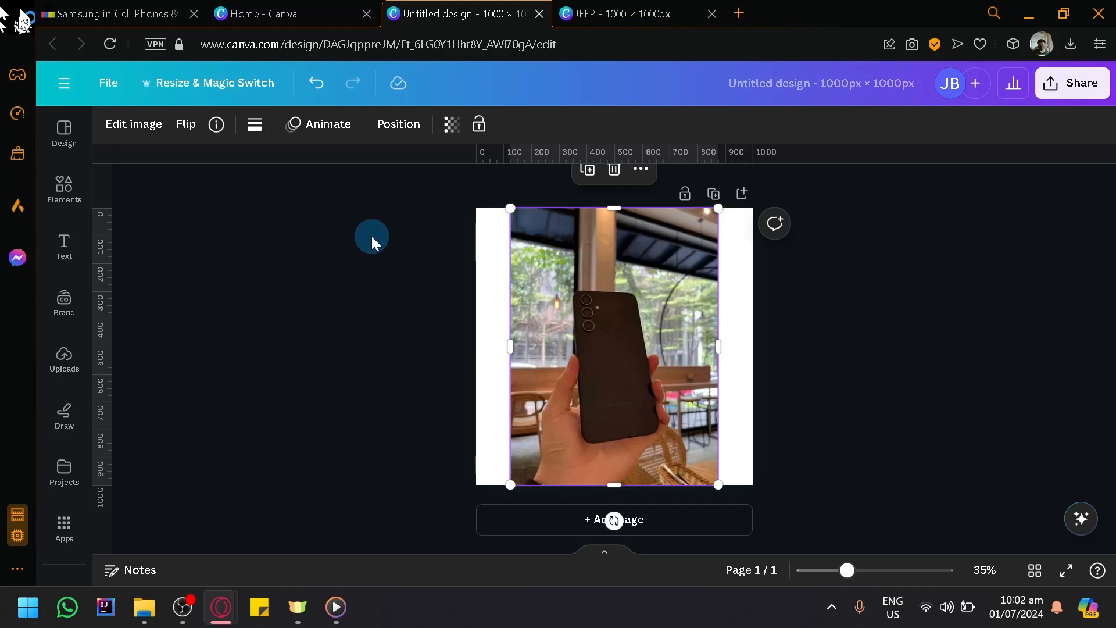
# - Remove the background from the hand-held phone photo and shift the cut-out to the page's left side
pyautogui.click(144, 133)
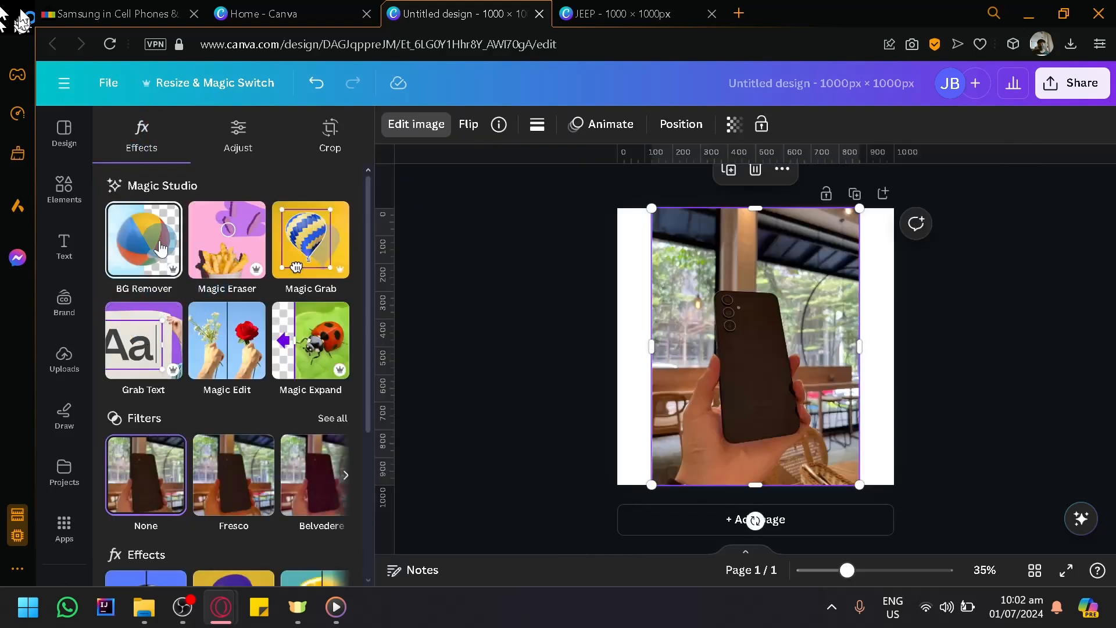
pyautogui.click(161, 248)
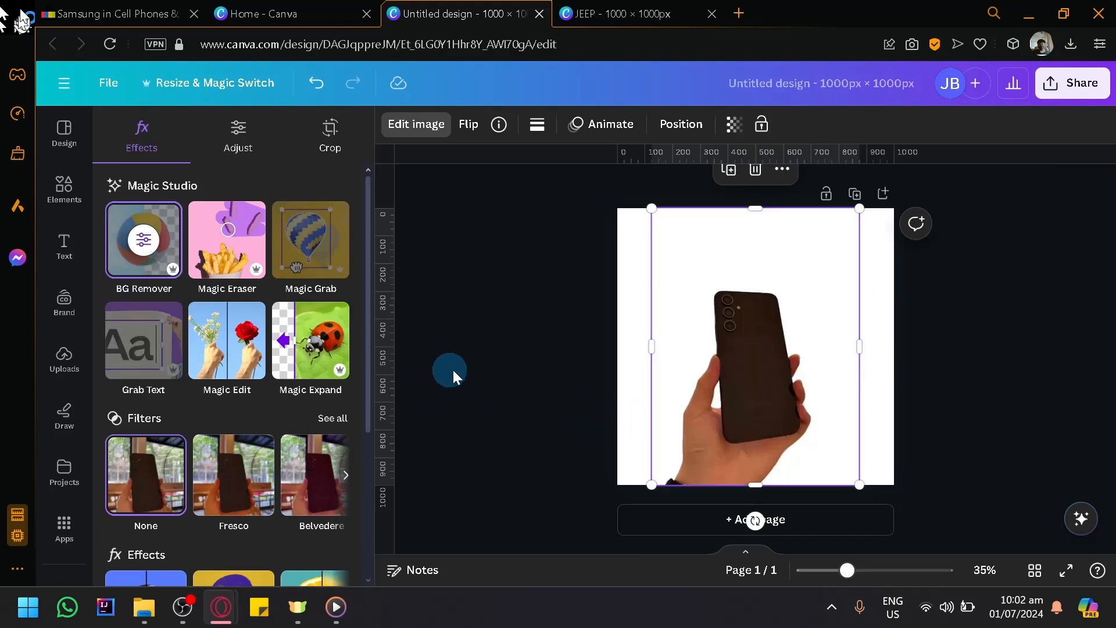
pyautogui.click(560, 367)
pyautogui.click(736, 376)
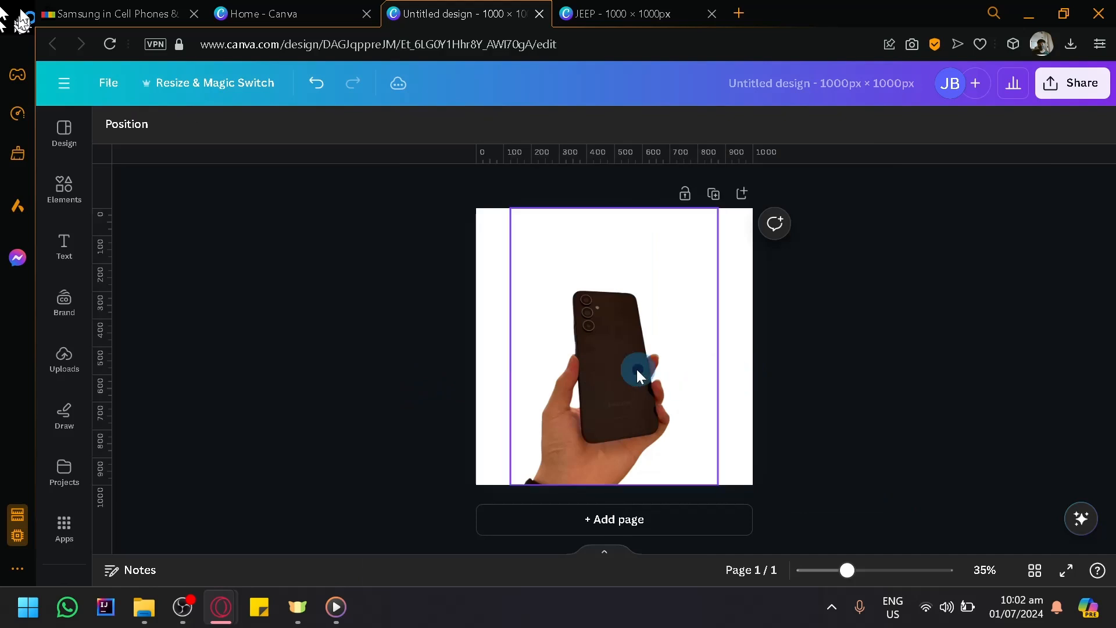
pyautogui.moveTo(638, 371); pyautogui.dragTo(617, 371)
pyautogui.click(880, 406)
pyautogui.click(728, 279)
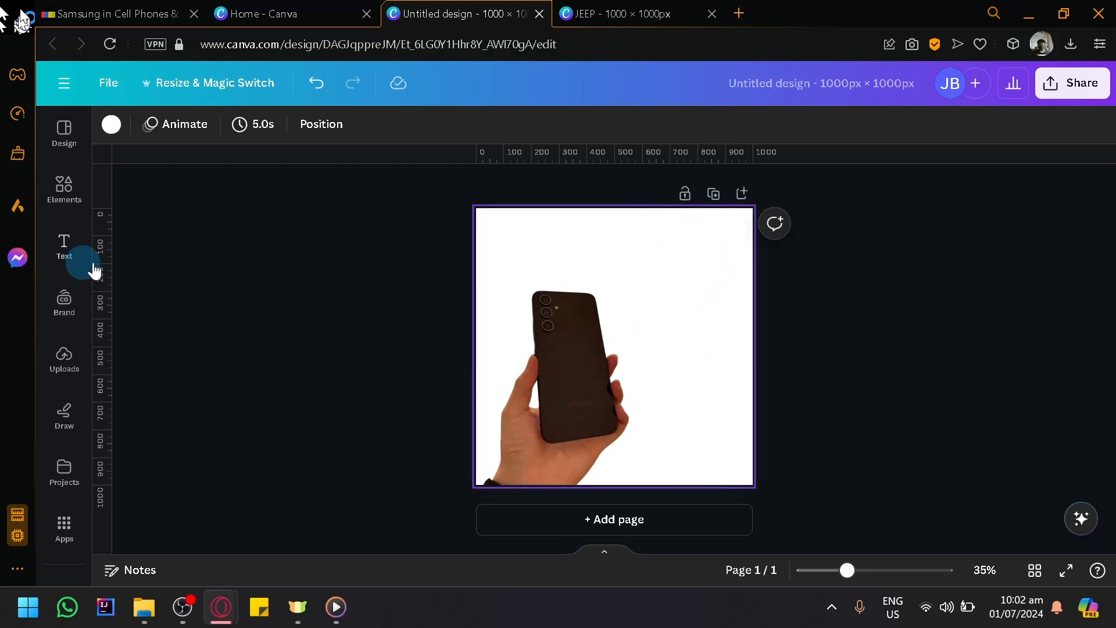
# - Add a body text reading "SAMSUNG A54 5G" near the page's upper right corner
pyautogui.click(60, 258)
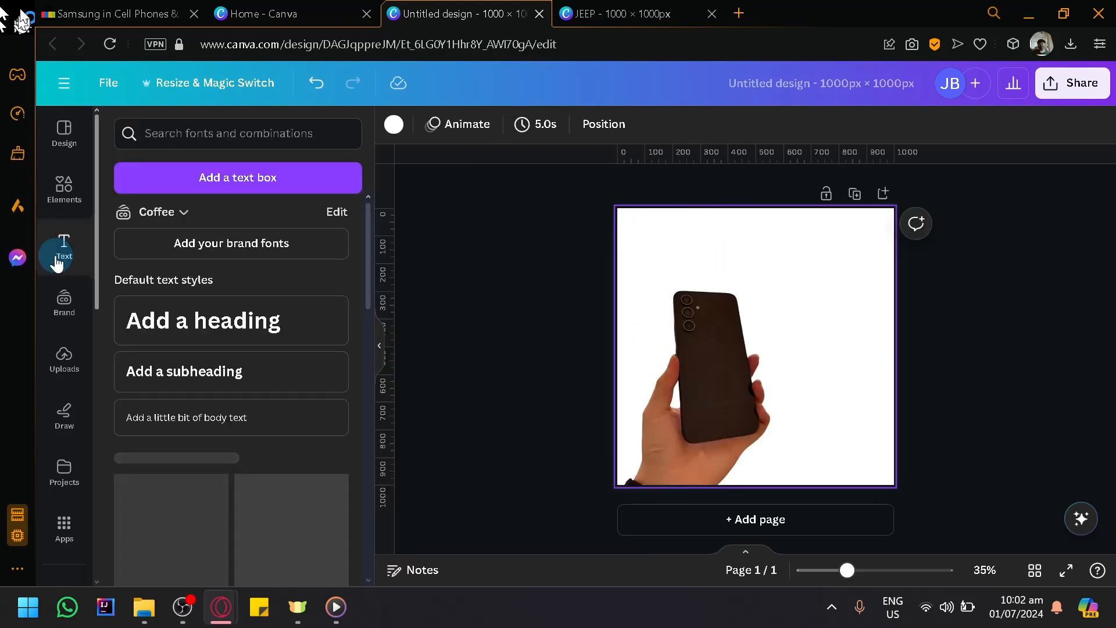
pyautogui.click(194, 417)
pyautogui.moveTo(770, 388); pyautogui.dragTo(836, 277)
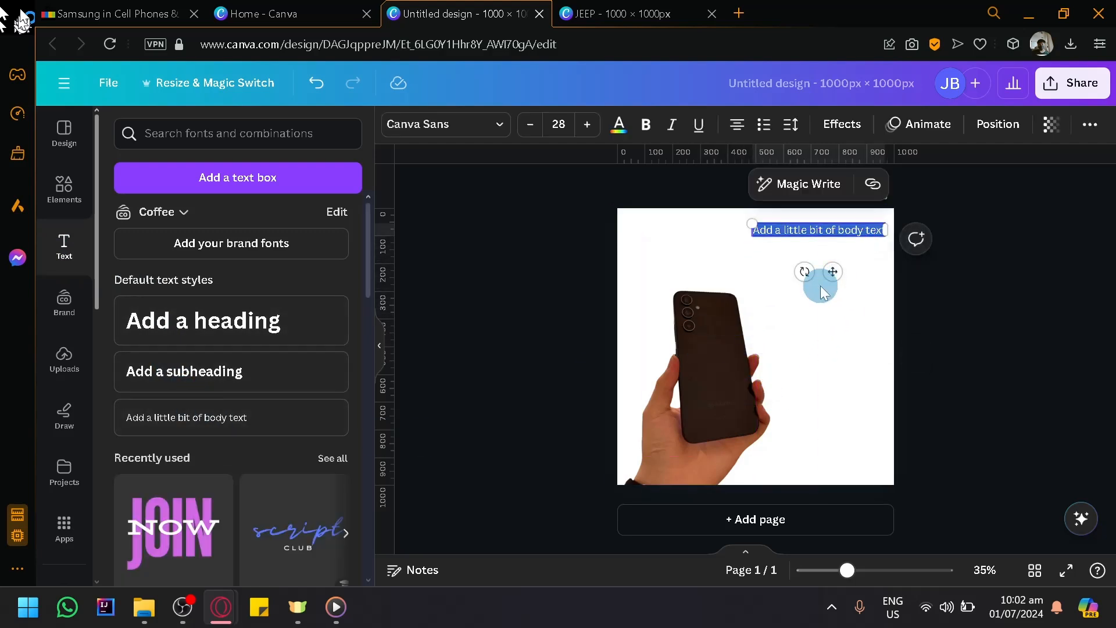
pyautogui.write('SAm')
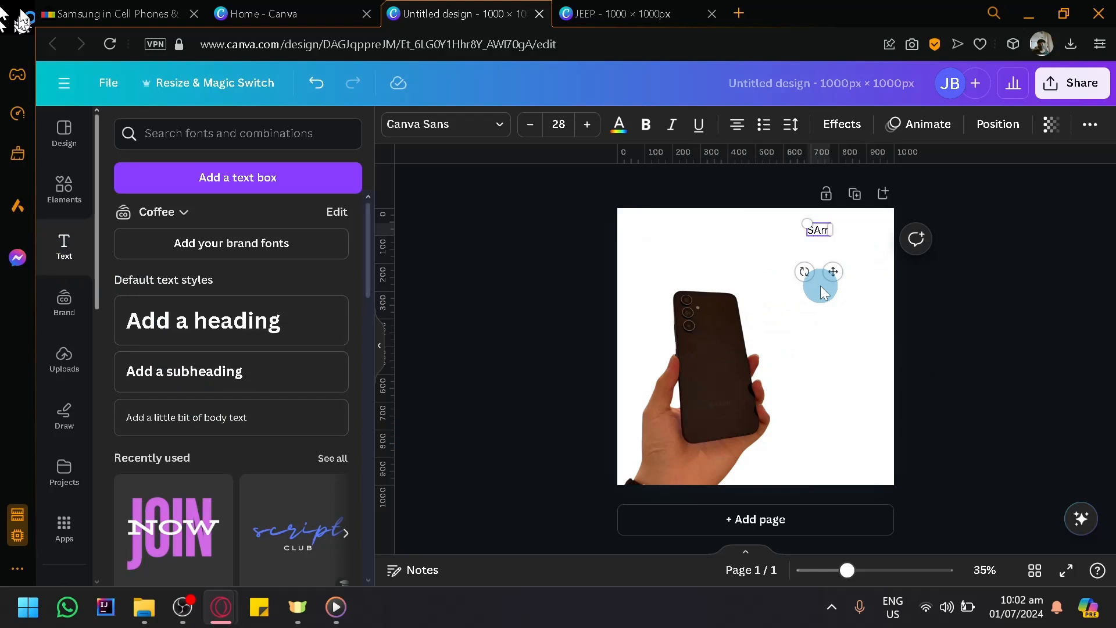
pyautogui.press('BackSpace')
pyautogui.write('MSUNG')
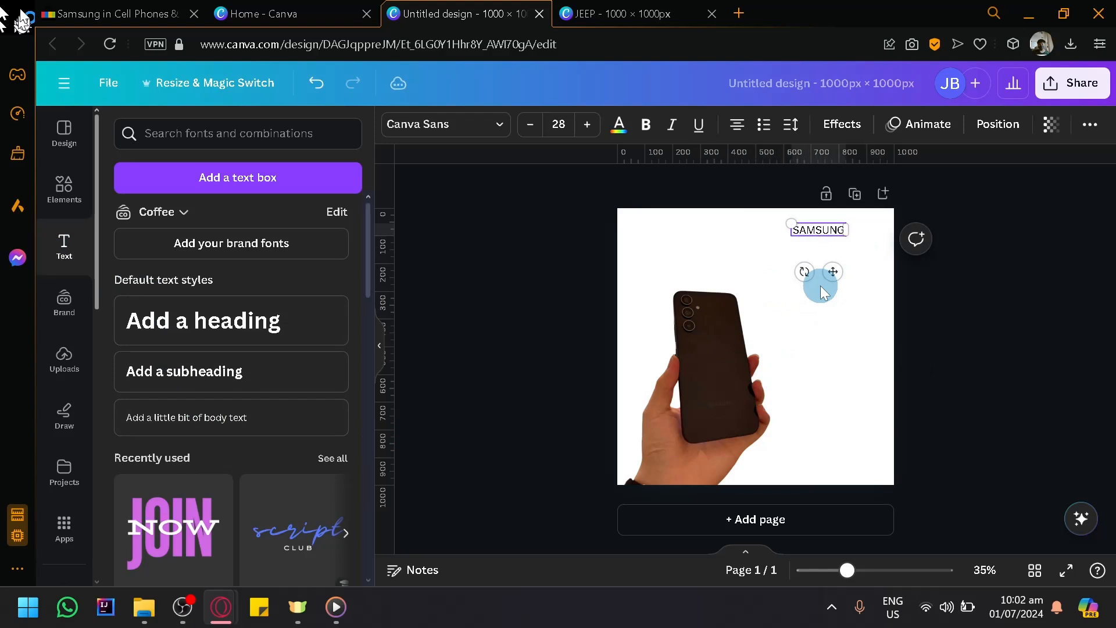
pyautogui.write(' A54')
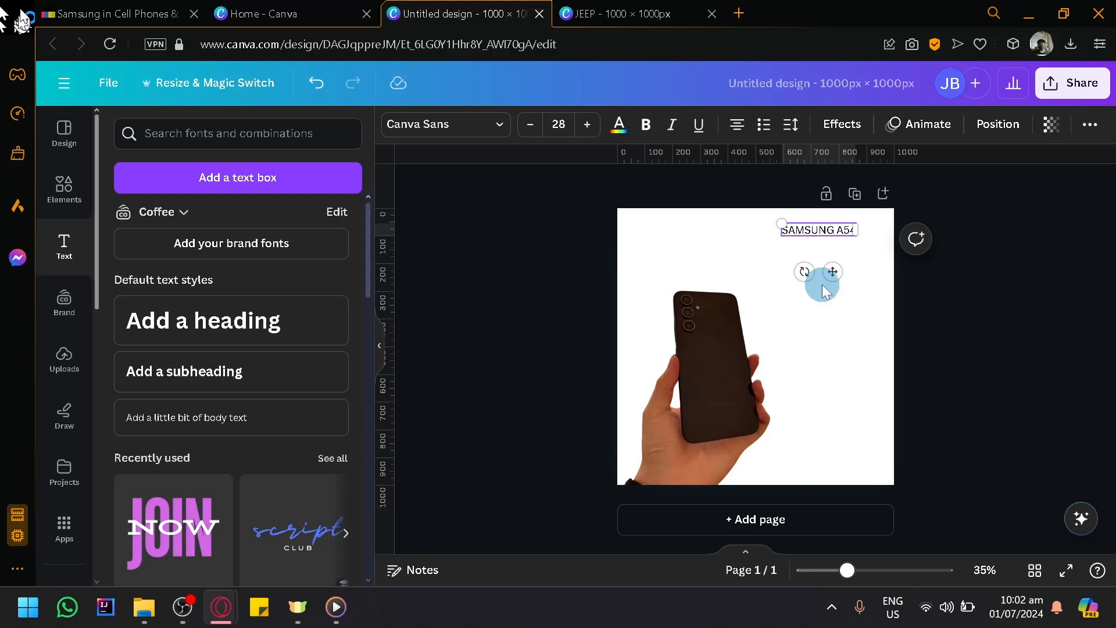
pyautogui.write(' %')
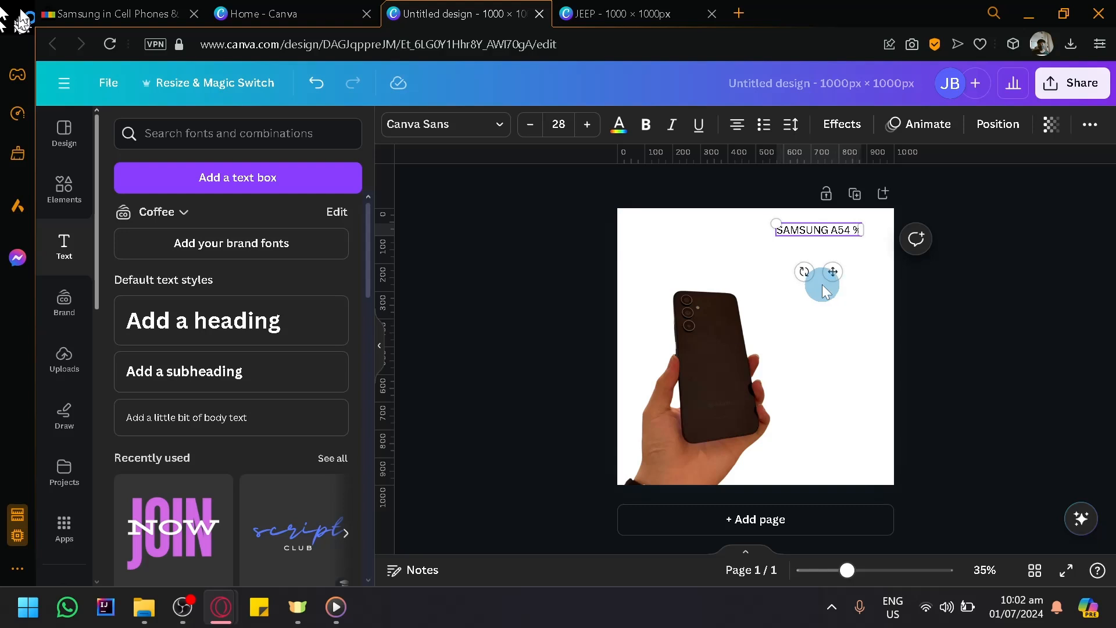
pyautogui.press('BackSpace')
pyautogui.write('5G')
pyautogui.click(963, 343)
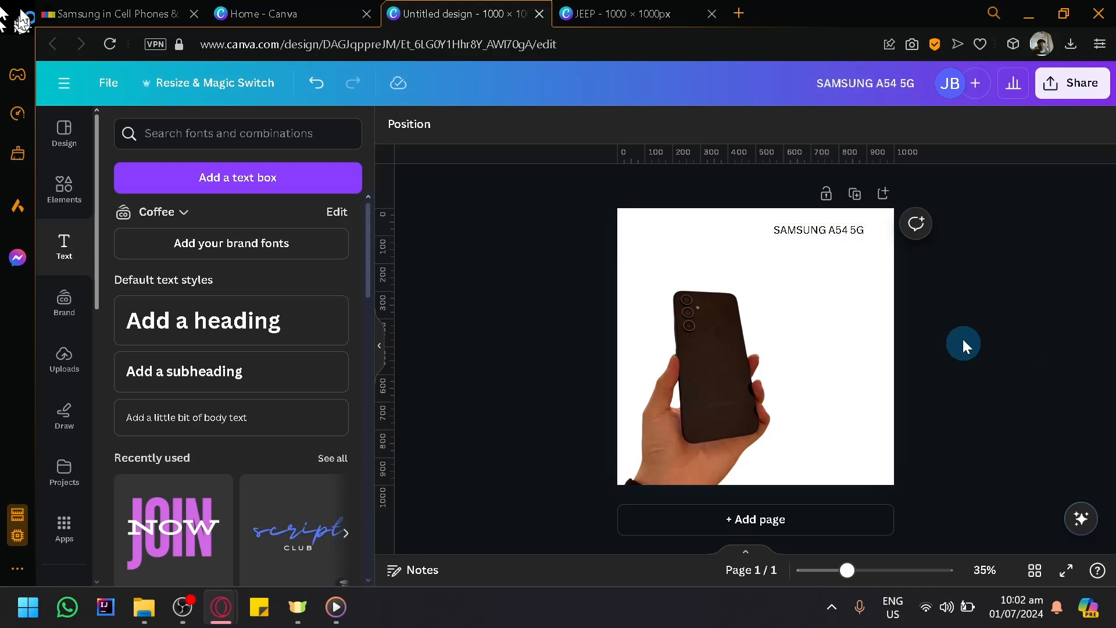
pyautogui.moveTo(843, 227); pyautogui.dragTo(847, 233)
pyautogui.click(787, 264)
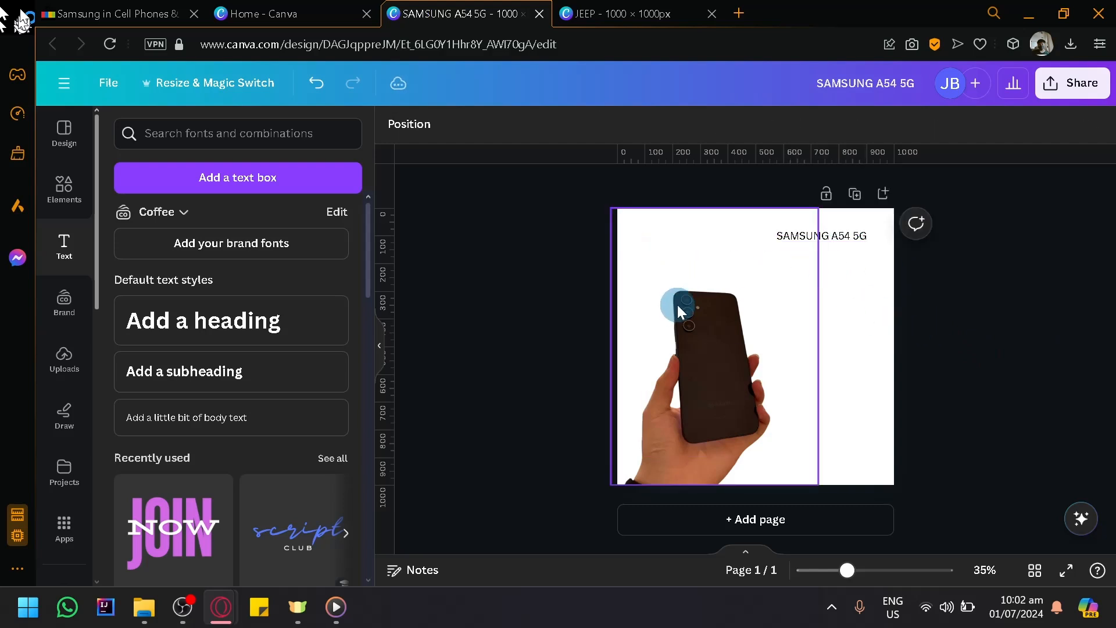
# - Switch to the eBay Samsung results and examine whether the product photos carry any text
pyautogui.click(83, 8)
pyautogui.scroll(6, 407, 357)
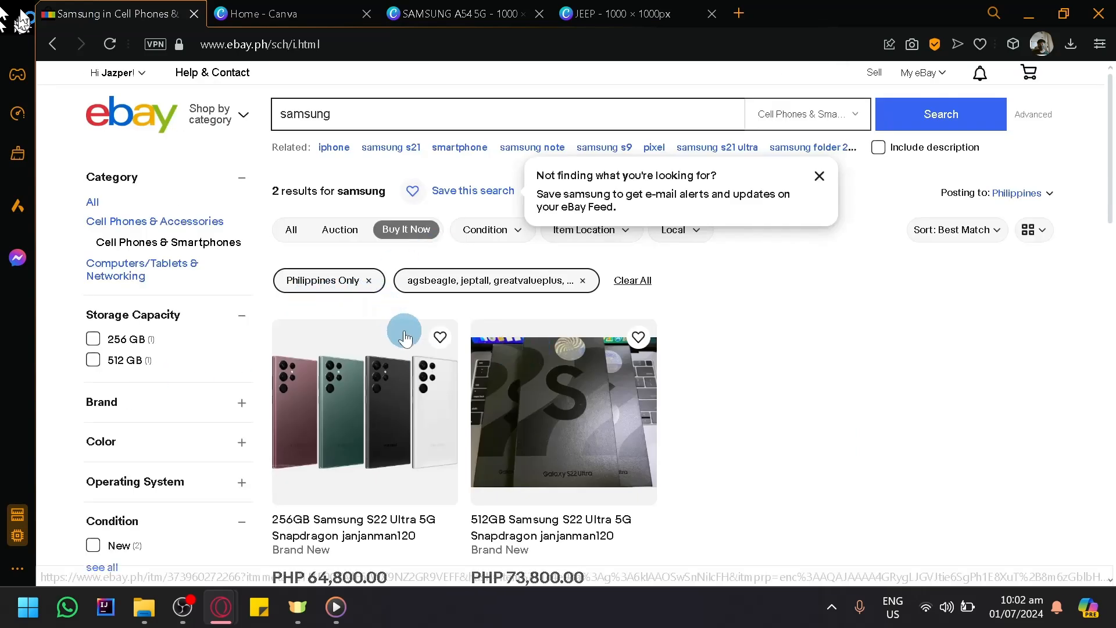
pyautogui.scroll(-2, 407, 328)
pyautogui.scroll(-2, 440, 319)
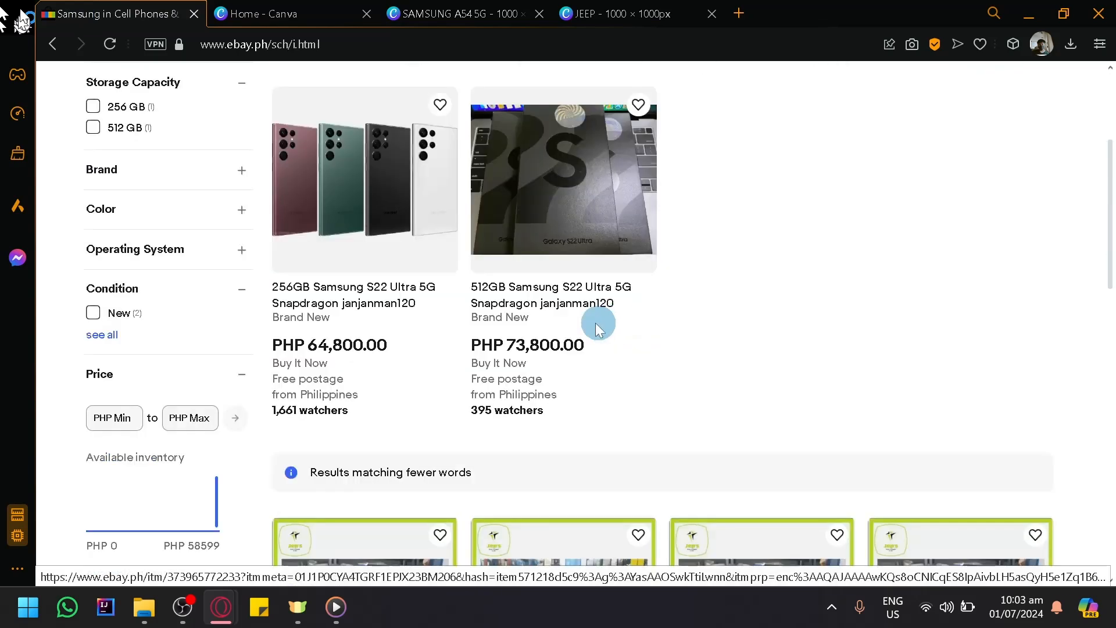
# - Return to the Canva phone design and delete the "SAMSUNG A54 5G" text
pyautogui.click(448, 13)
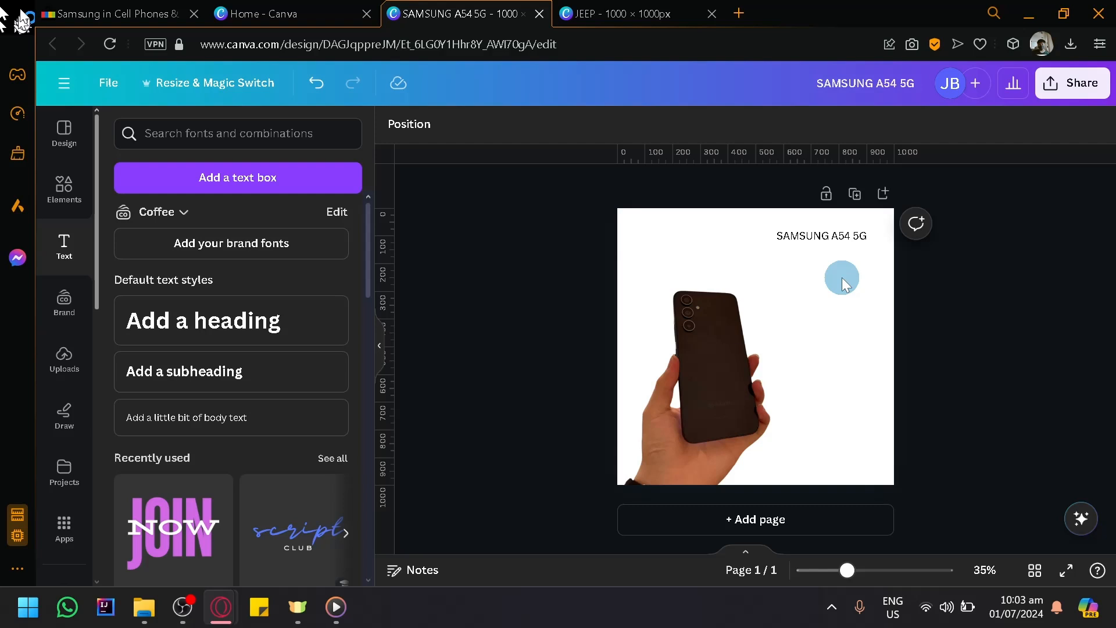
pyautogui.click(836, 234)
pyautogui.press('Delete')
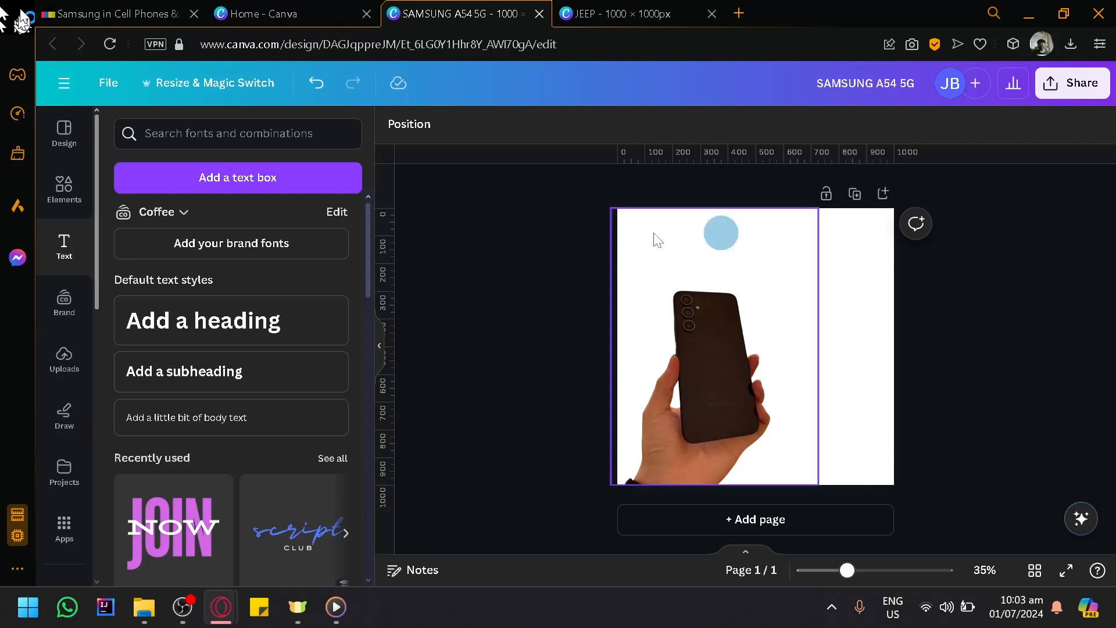
# - Search the elements for "light background" and limit the results to graphics
pyautogui.click(61, 194)
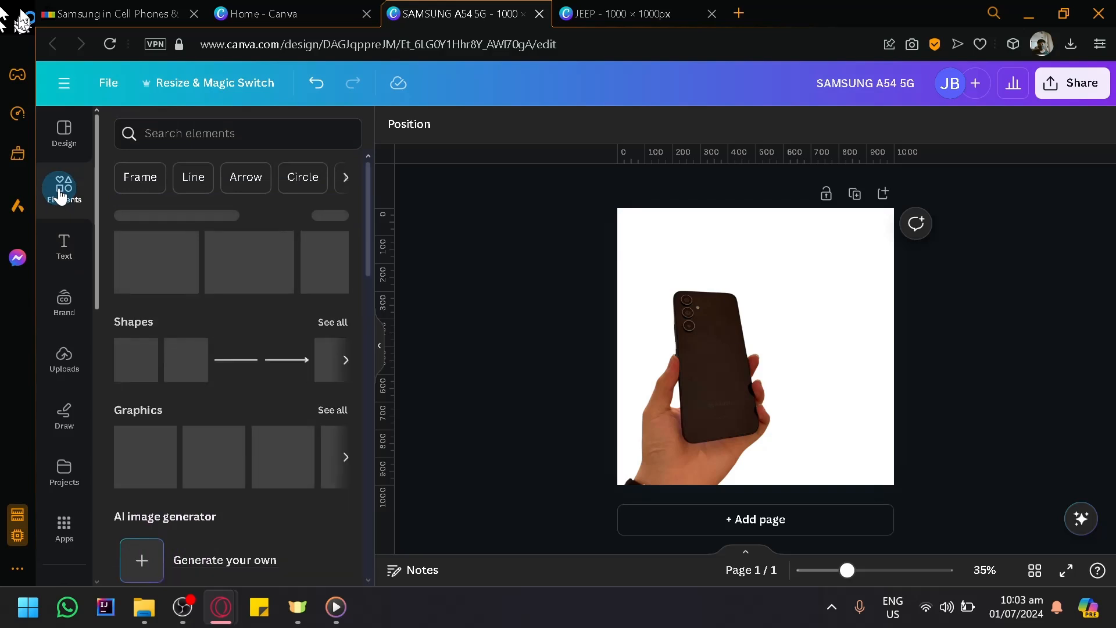
pyautogui.click(328, 284)
pyautogui.click(192, 133)
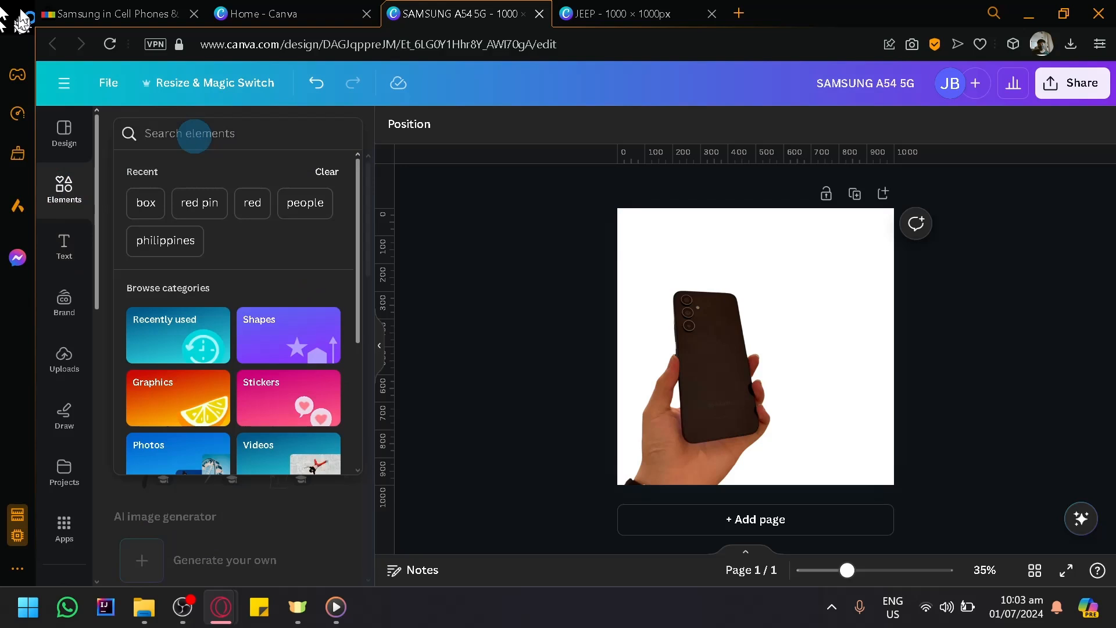
pyautogui.write('light backg')
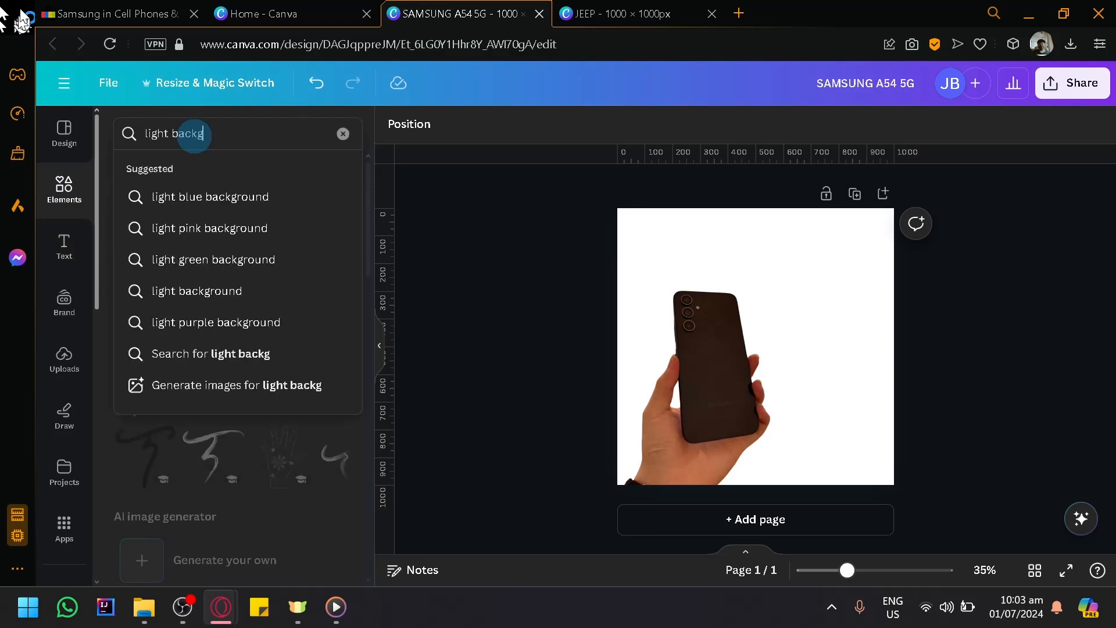
pyautogui.write('round')
pyautogui.press('Return')
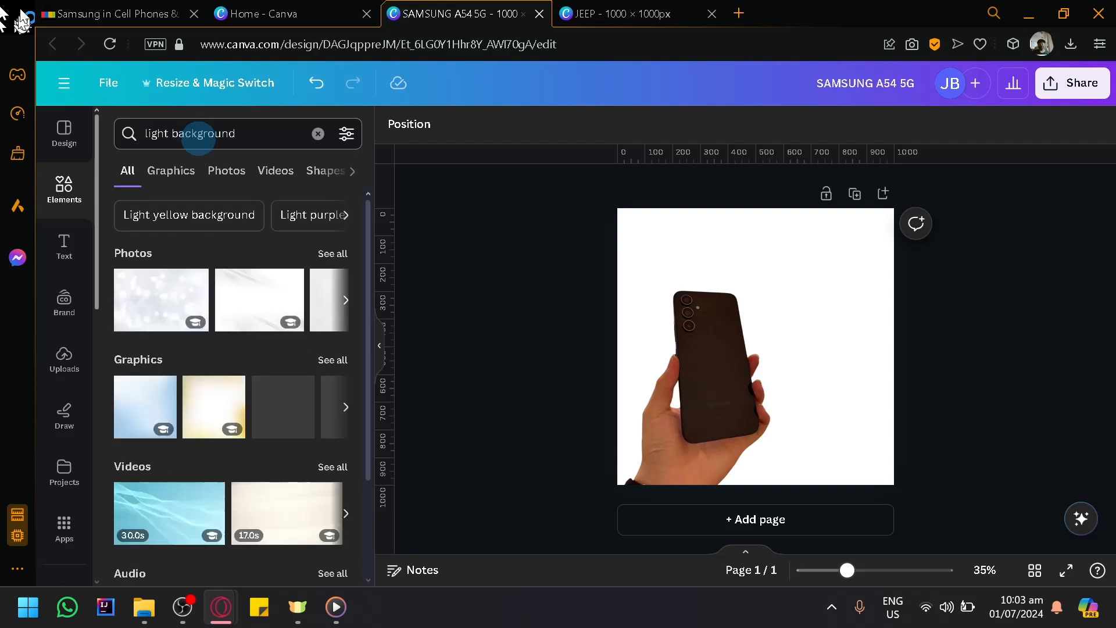
pyautogui.click(176, 176)
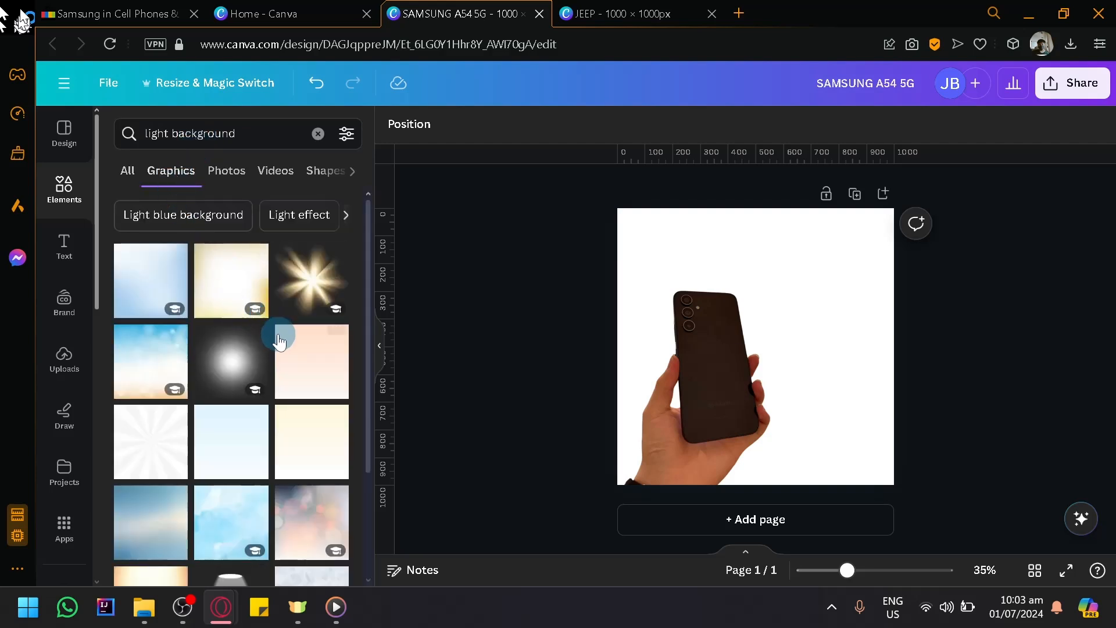
# - Fill the page with the blurred pink bokeh graphic as its background and send it to the back
pyautogui.scroll(-2, 282, 349)
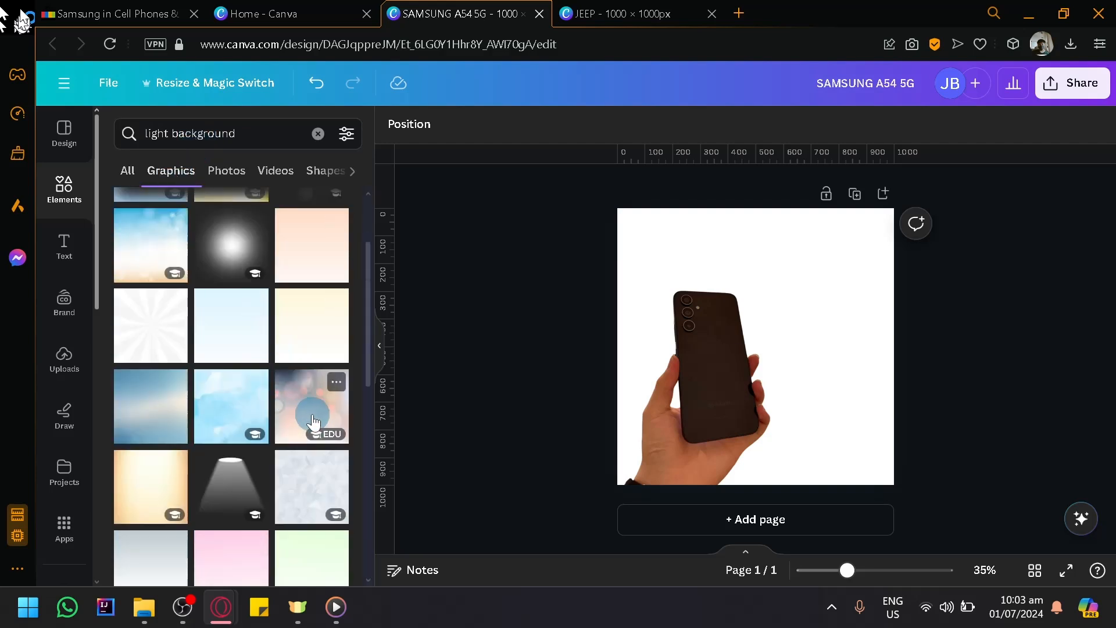
pyautogui.moveTo(325, 428); pyautogui.dragTo(896, 483)
pyautogui.click(692, 125)
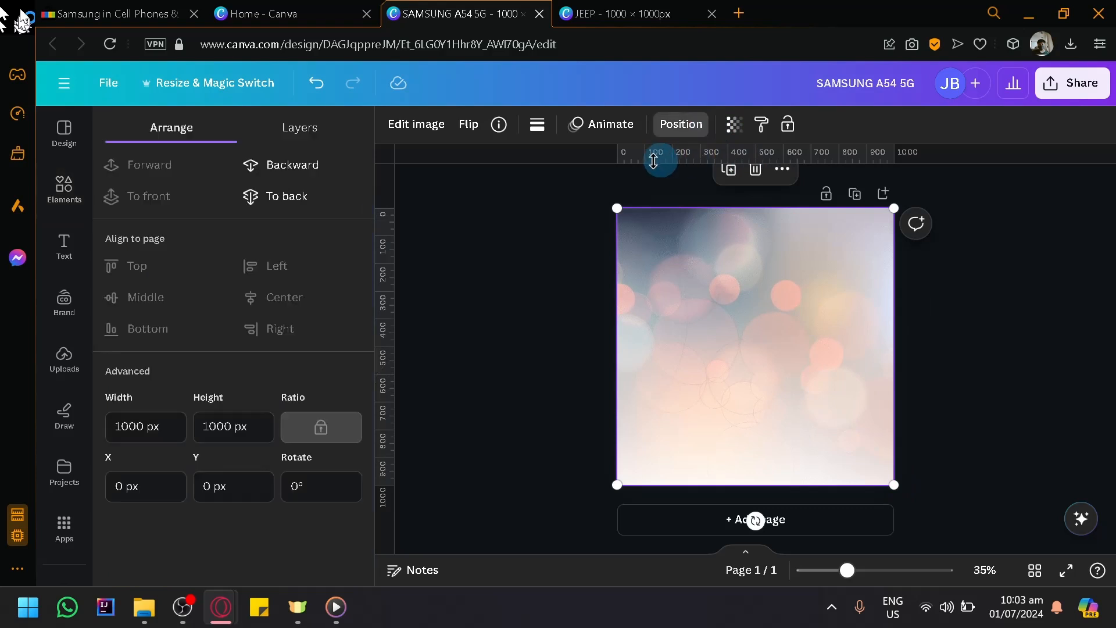
pyautogui.click(272, 197)
# - Enlarge the phone cut-out until its frame slightly exceeds the page and centre it over the bokeh background
pyautogui.click(637, 382)
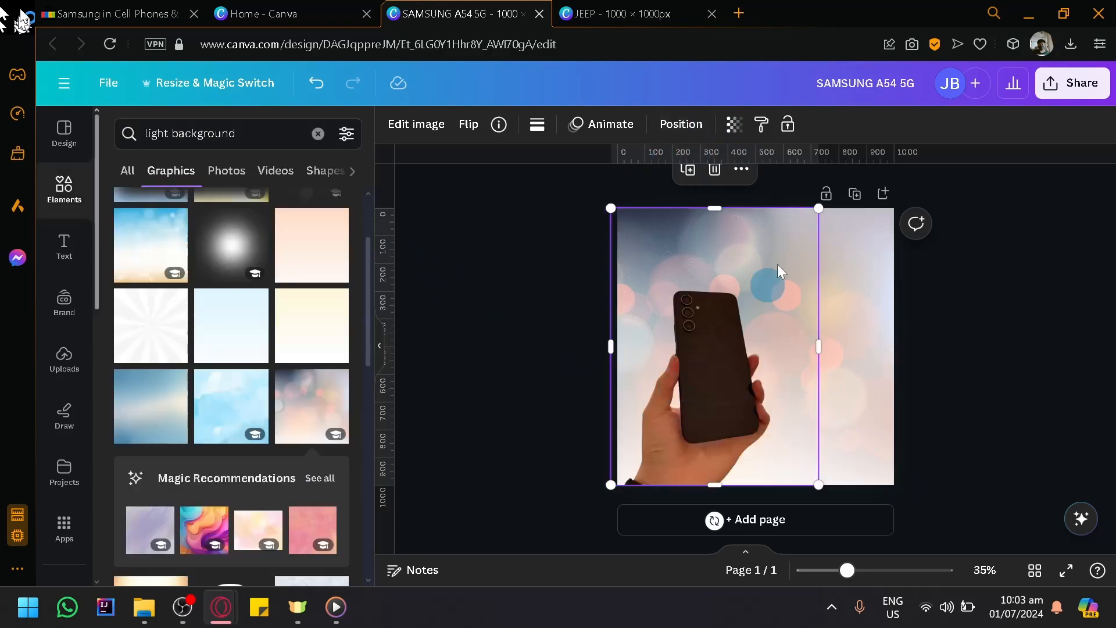
pyautogui.moveTo(818, 210); pyautogui.dragTo(907, 161)
pyautogui.moveTo(798, 309); pyautogui.dragTo(796, 317)
pyautogui.click(970, 365)
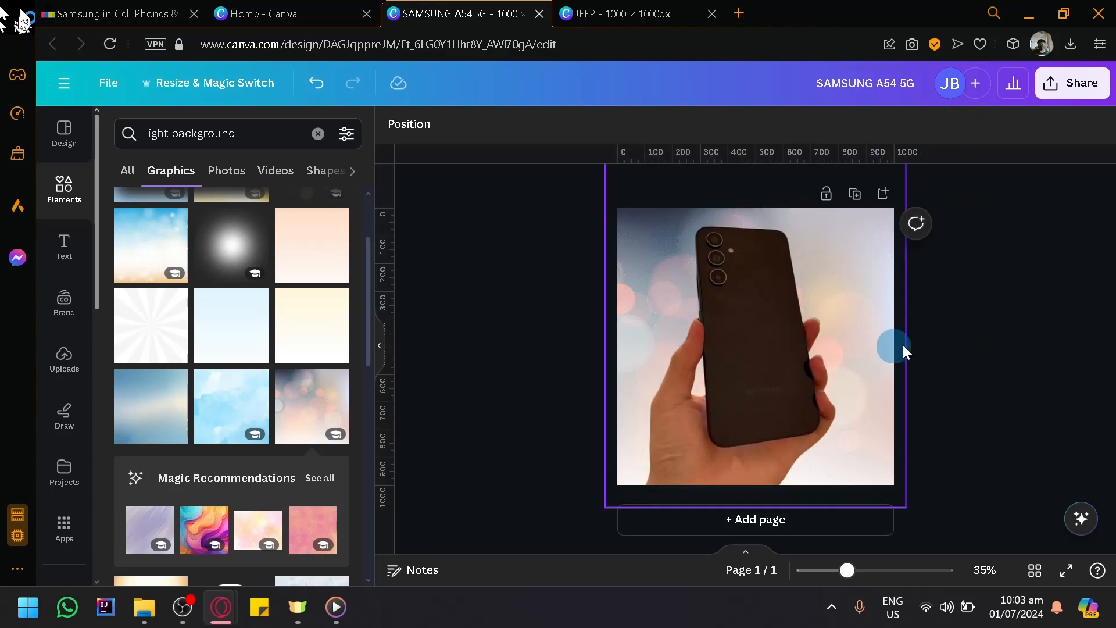
# - Compare the design with the listing photos in the eBay Samsung results and return to Canva
pyautogui.click(111, 14)
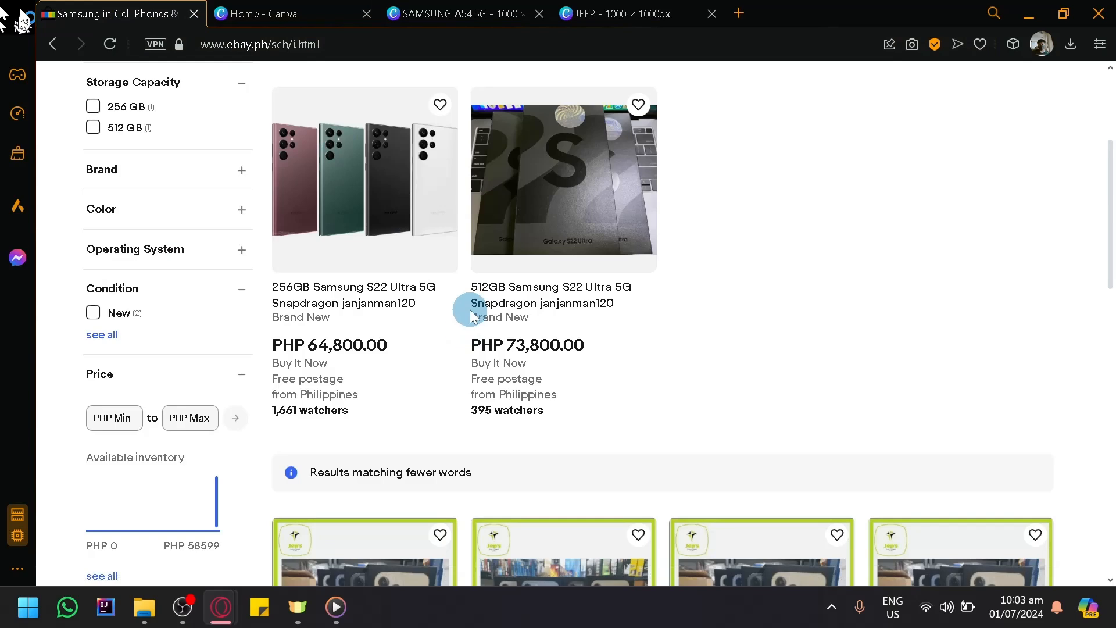
pyautogui.scroll(4, 471, 317)
pyautogui.click(459, 13)
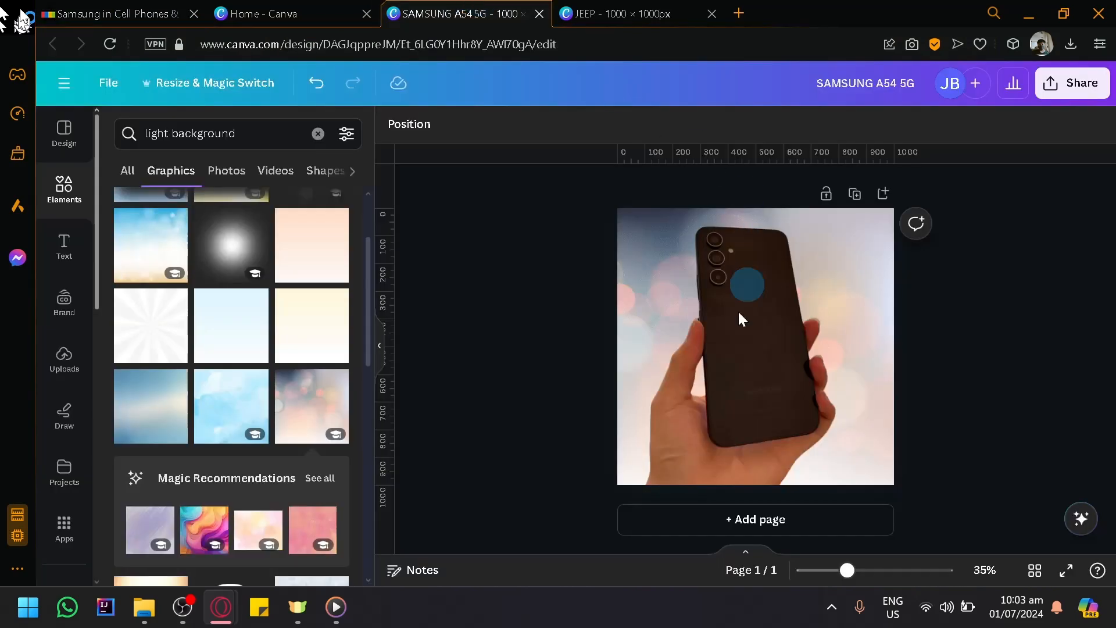
# - Add a second page and place the uploaded photo of two black phones across its full width
pyautogui.click(663, 511)
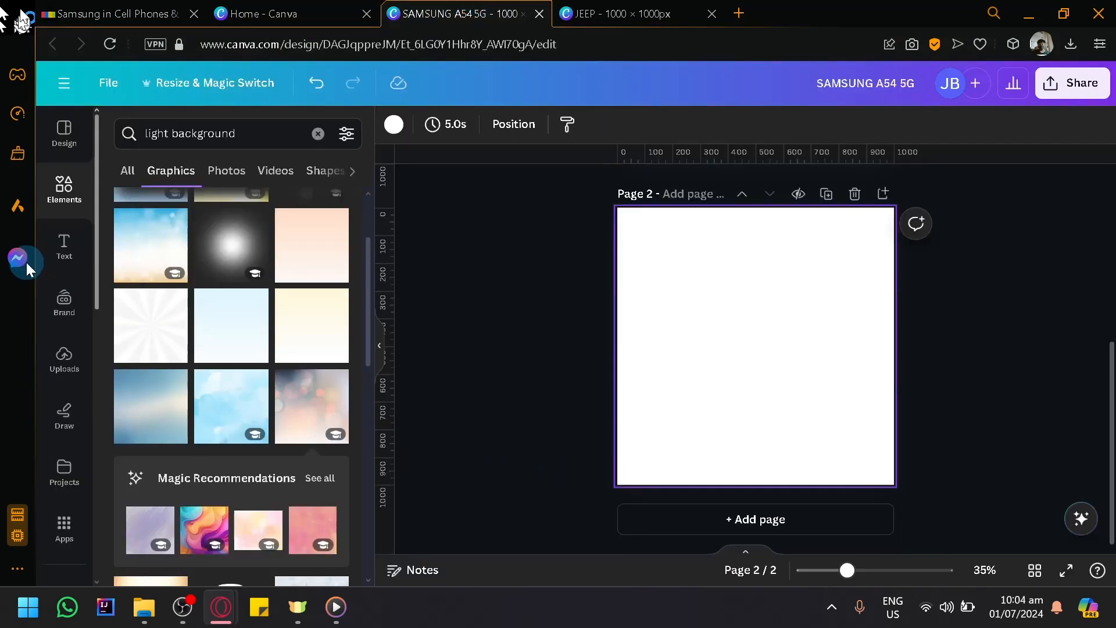
pyautogui.click(62, 358)
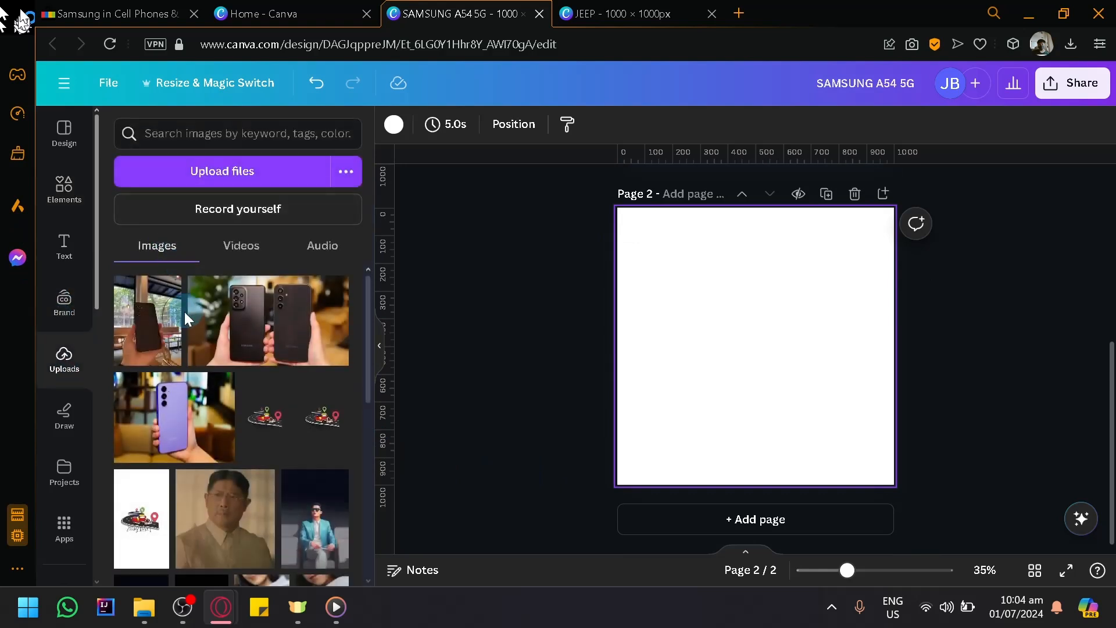
pyautogui.moveTo(221, 323); pyautogui.dragTo(967, 424)
pyautogui.moveTo(843, 367); pyautogui.dragTo(752, 373)
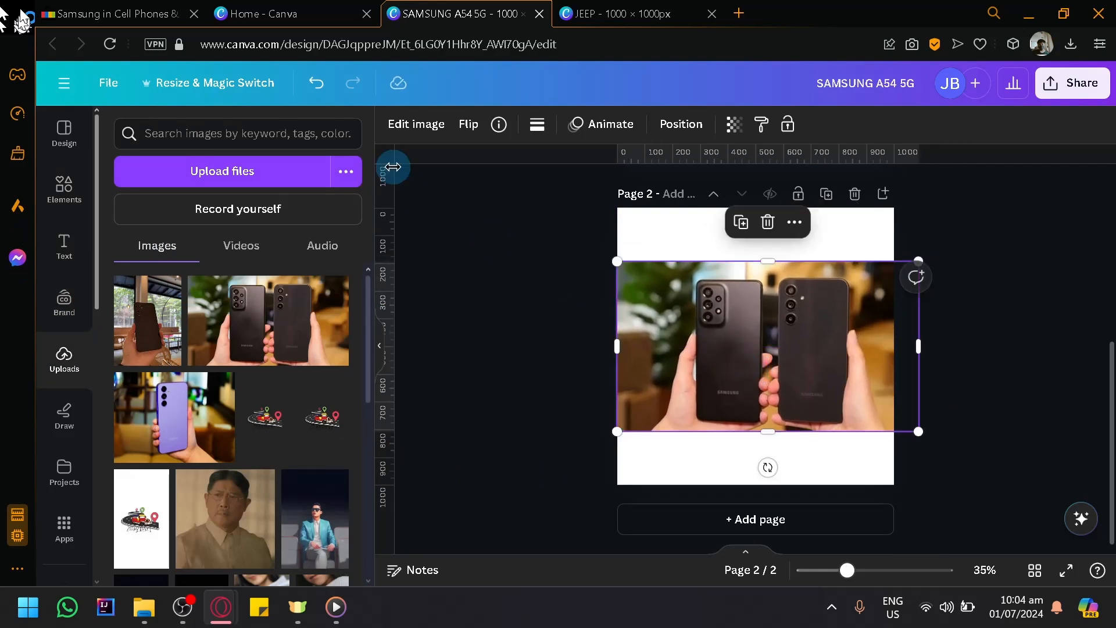
# - Remove the background from the two-phone photo, enlarge it beyond the page width and centre it on page 2
pyautogui.click(414, 133)
pyautogui.click(122, 241)
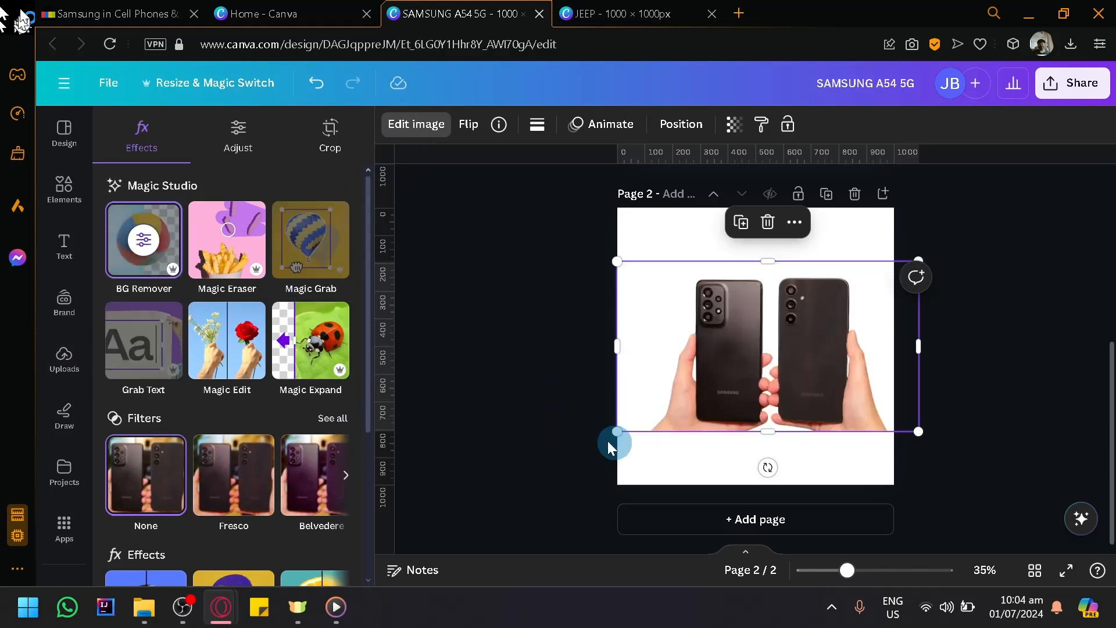
pyautogui.moveTo(617, 432); pyautogui.dragTo(531, 481)
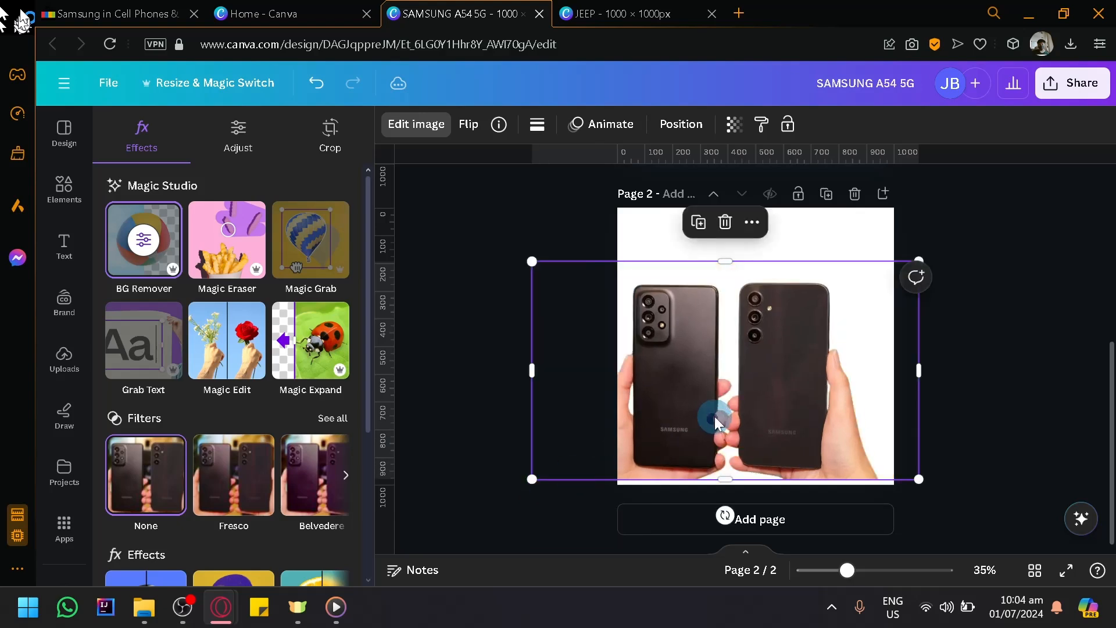
pyautogui.moveTo(720, 409); pyautogui.dragTo(739, 408)
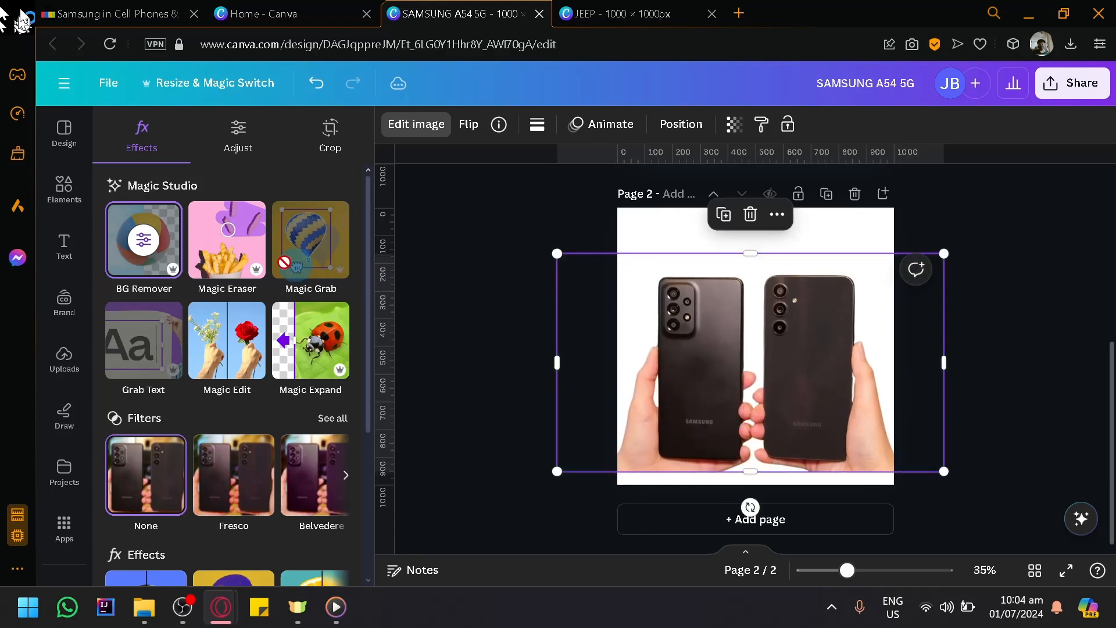
# - Try erasing the hand around the phone with the larger camera module using the Magic Eraser brush, and undo the erasure
pyautogui.click(236, 251)
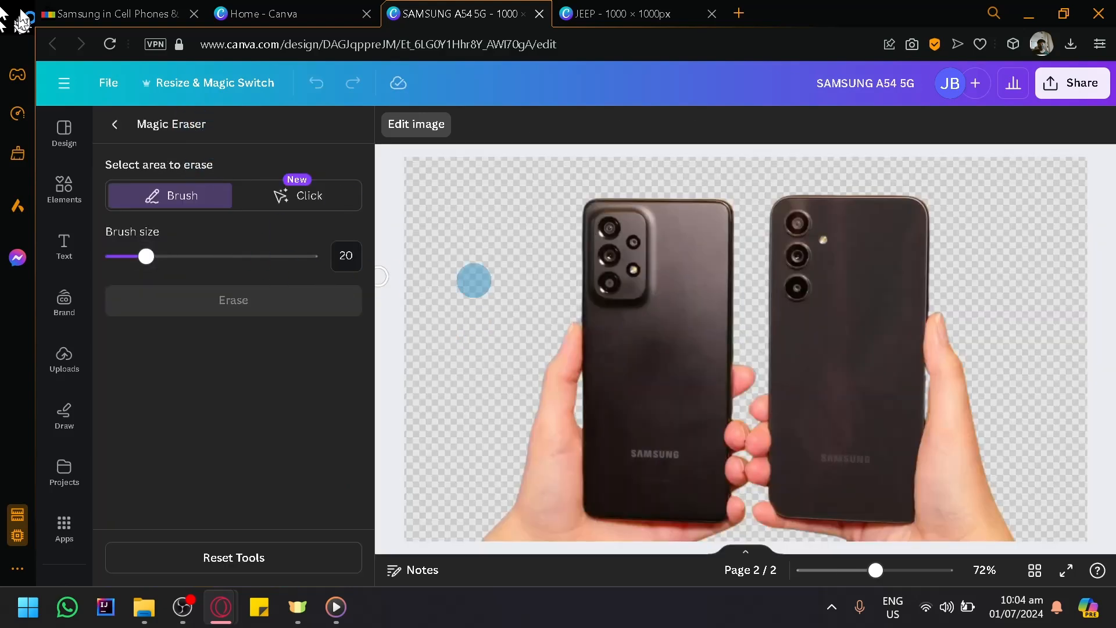
pyautogui.moveTo(569, 317)
pyautogui.mouseDown()
pyautogui.moveTo(563, 443)
pyautogui.moveTo(559, 377)
pyautogui.moveTo(548, 415)
pyautogui.moveTo(539, 351)
pyautogui.moveTo(543, 379)
pyautogui.moveTo(568, 315)
pyautogui.moveTo(571, 338)
pyautogui.moveTo(572, 327)
pyautogui.moveTo(547, 361)
pyautogui.moveTo(527, 521)
pyautogui.moveTo(533, 433)
pyautogui.moveTo(523, 496)
pyautogui.moveTo(477, 545)
pyautogui.moveTo(530, 523)
pyautogui.moveTo(505, 546)
pyautogui.moveTo(547, 533)
pyautogui.moveTo(553, 478)
pyautogui.mouseUp()
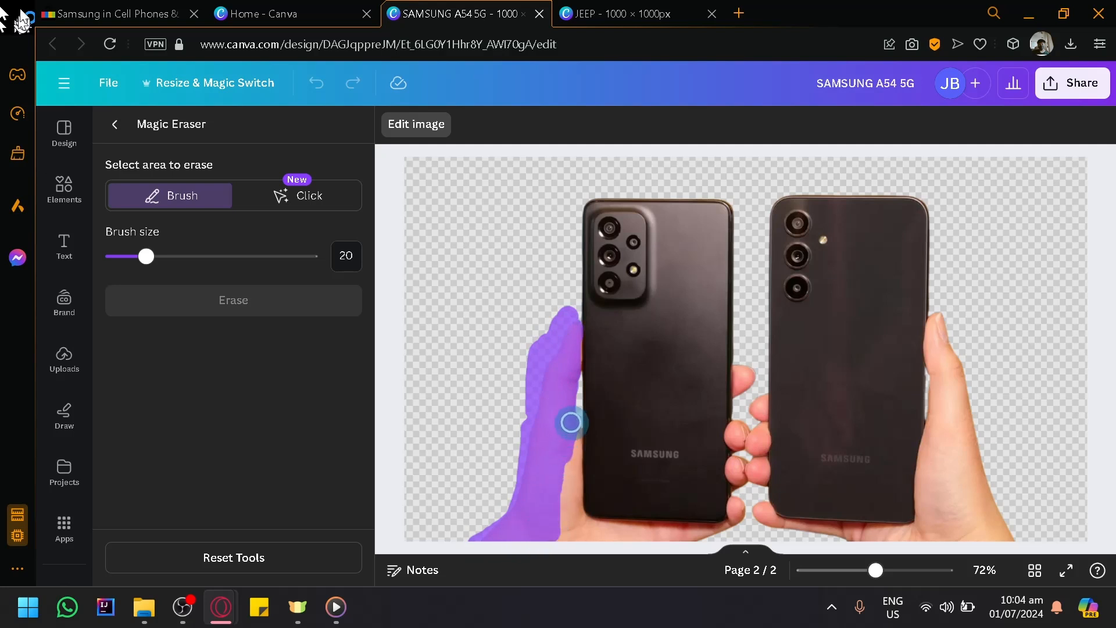
pyautogui.moveTo(573, 431)
pyautogui.mouseDown()
pyautogui.moveTo(563, 545)
pyautogui.moveTo(572, 493)
pyautogui.moveTo(576, 524)
pyautogui.moveTo(603, 533)
pyautogui.moveTo(585, 541)
pyautogui.moveTo(705, 534)
pyautogui.moveTo(627, 536)
pyautogui.moveTo(579, 529)
pyautogui.moveTo(570, 515)
pyautogui.moveTo(663, 532)
pyautogui.mouseUp()
pyautogui.rightClick(663, 532)
pyautogui.click(653, 531)
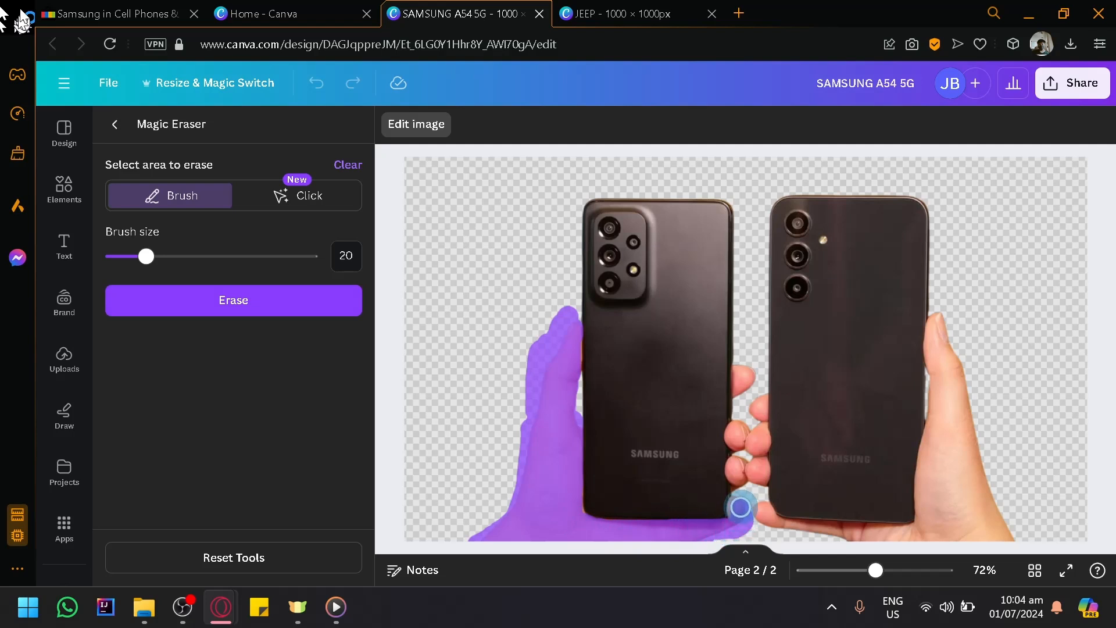
pyautogui.moveTo(741, 481); pyautogui.dragTo(745, 363)
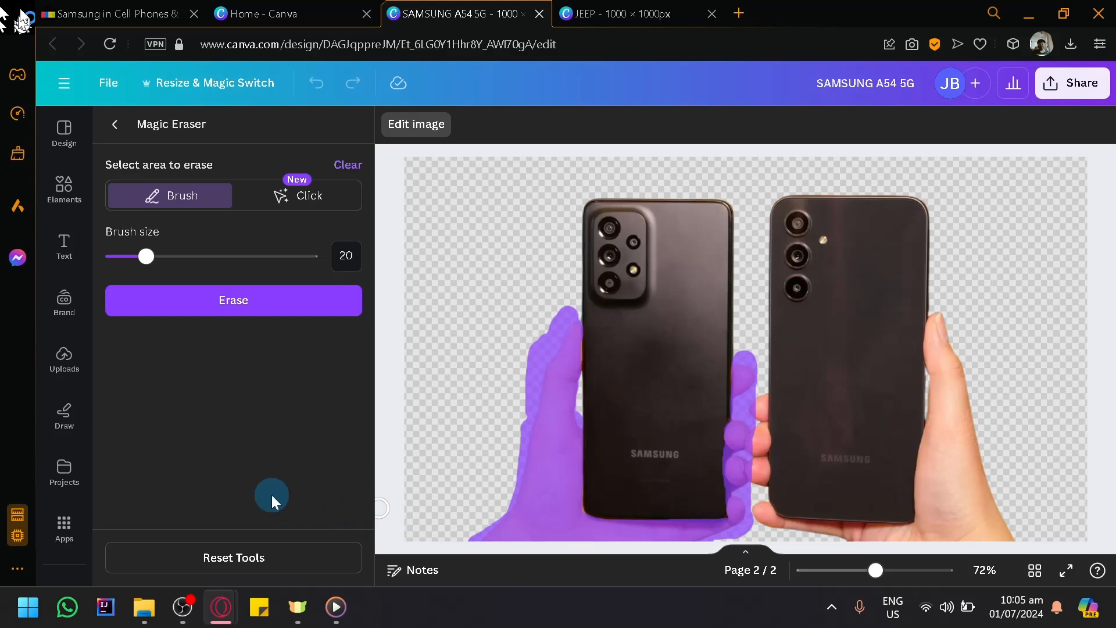
pyautogui.click(289, 301)
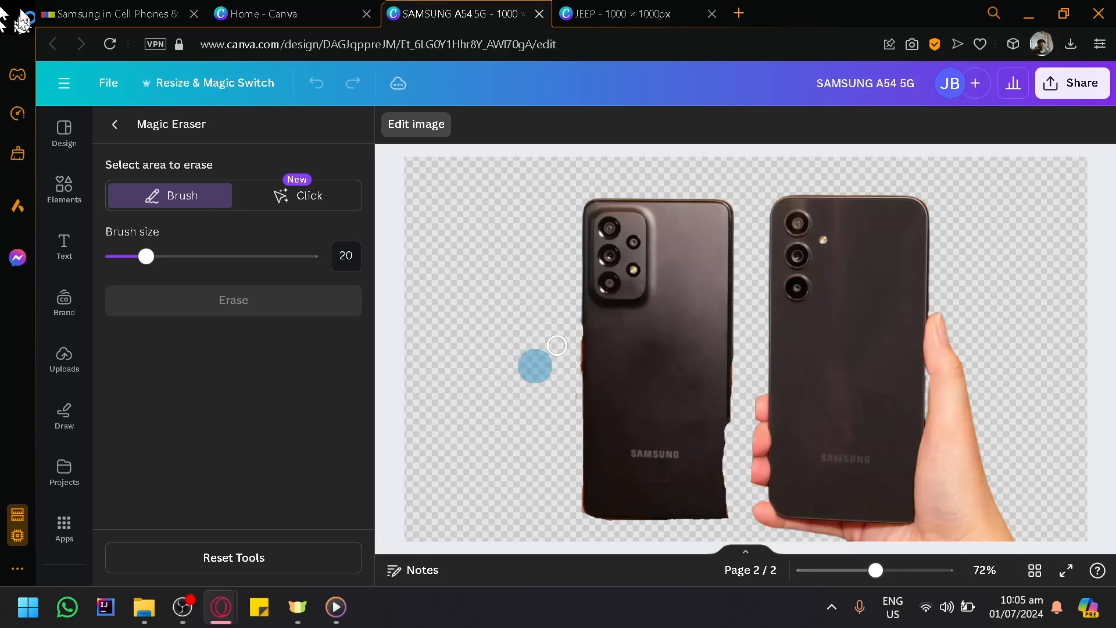
pyautogui.click(110, 125)
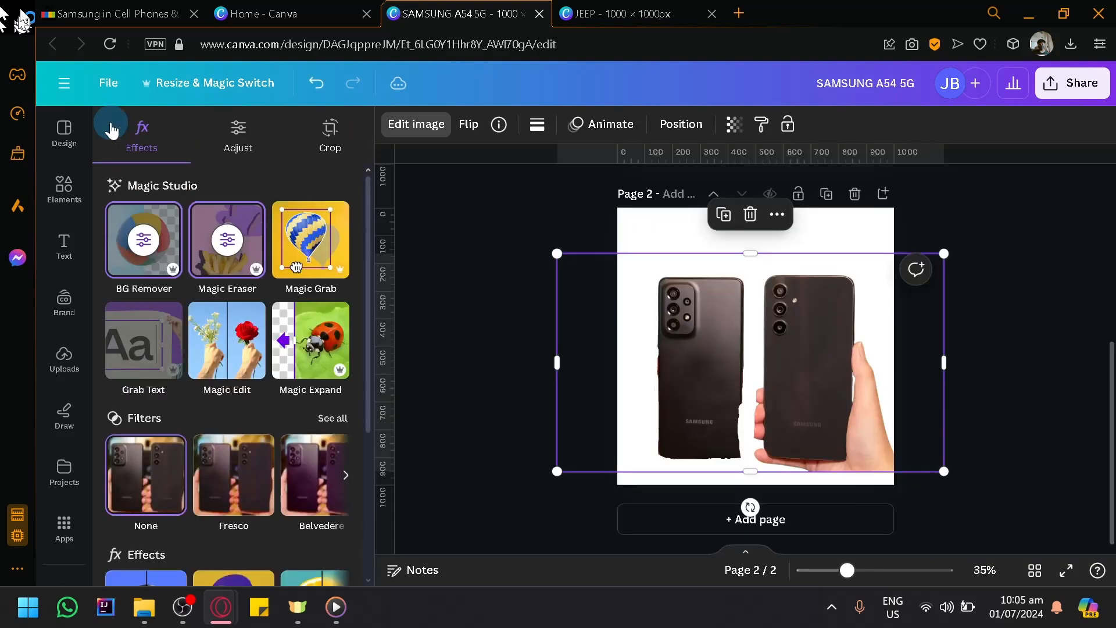
pyautogui.hotkey('ctrl', 'z')
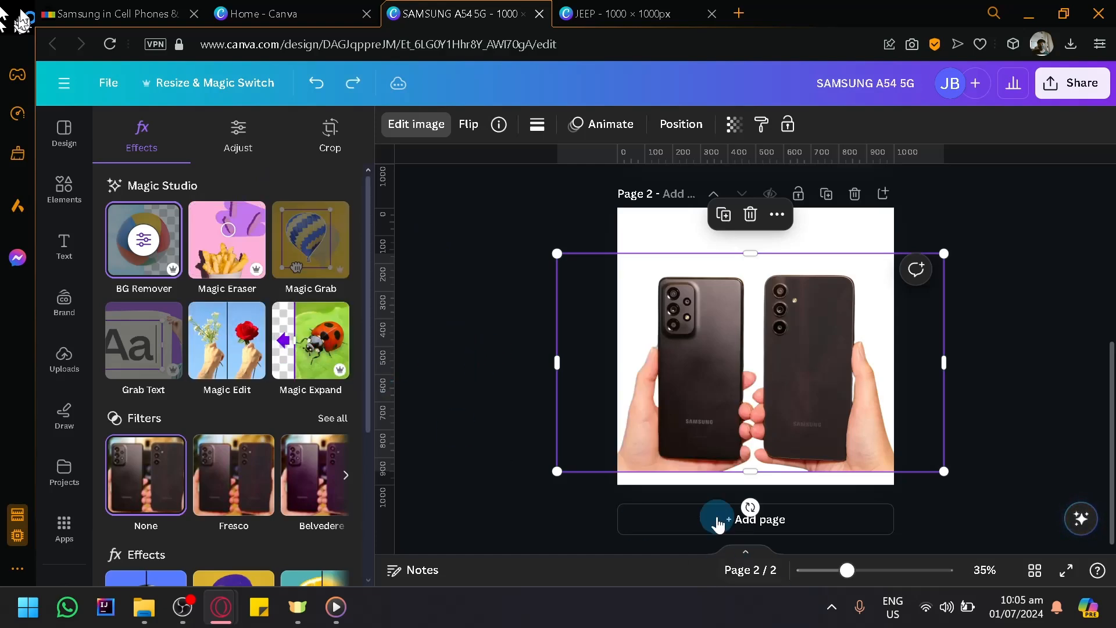
# - Add a third page and place the uploaded purple phone photo on it, enlarged to nearly the page width
pyautogui.click(686, 517)
pyautogui.click(170, 410)
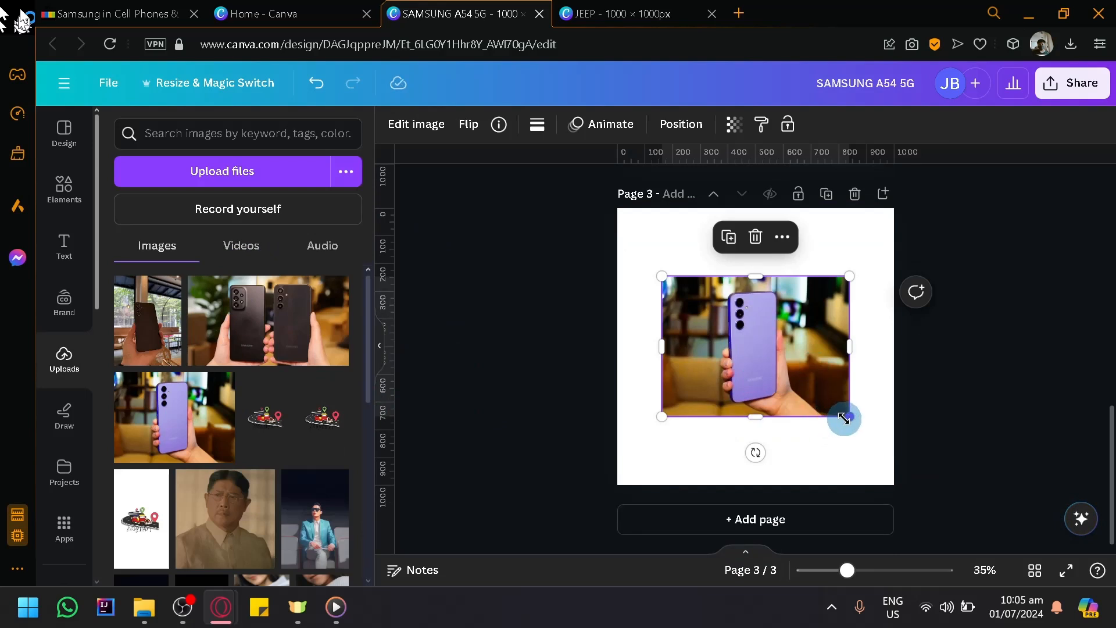
pyautogui.moveTo(845, 418); pyautogui.dragTo(900, 459)
pyautogui.moveTo(738, 396); pyautogui.dragTo(716, 396)
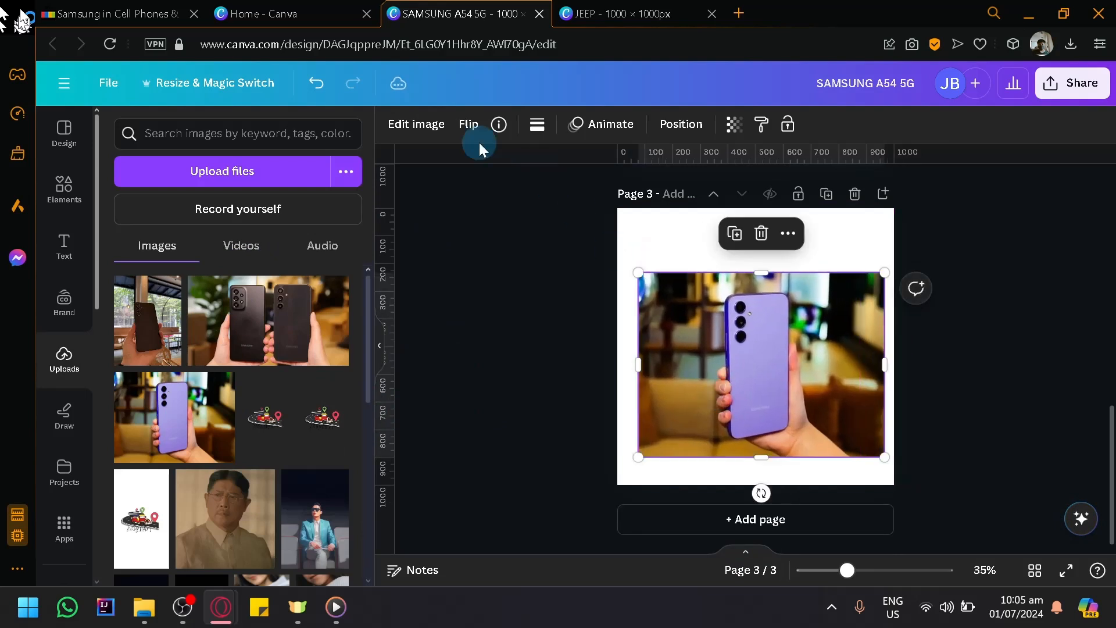
# - Separate the purple phone and the hand holding it from the photo's background with Magic Grab
pyautogui.click(416, 124)
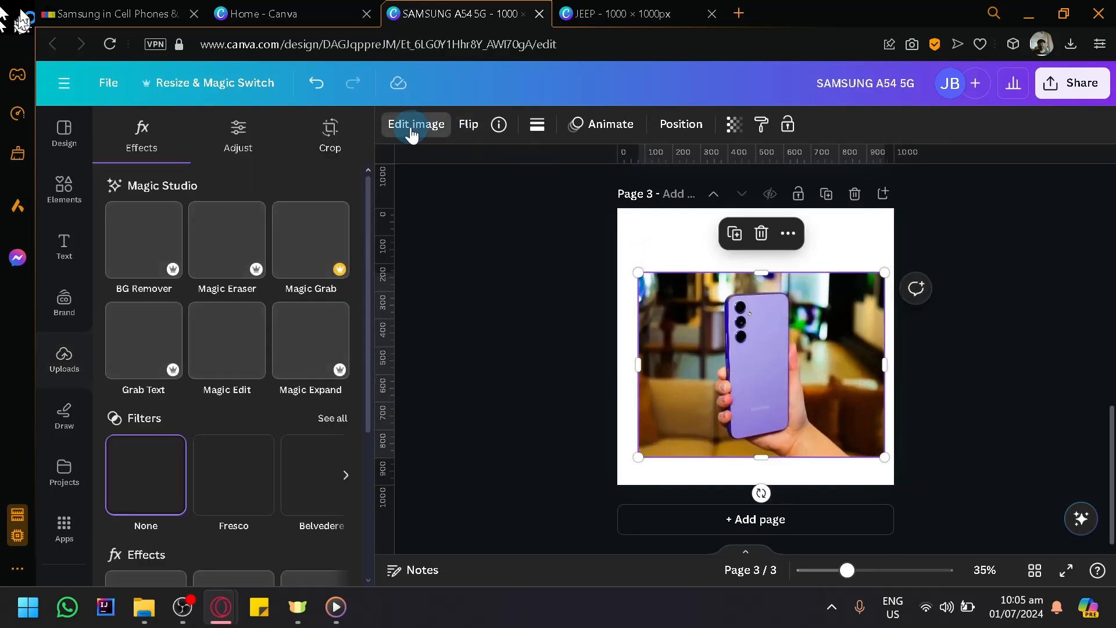
pyautogui.click(296, 253)
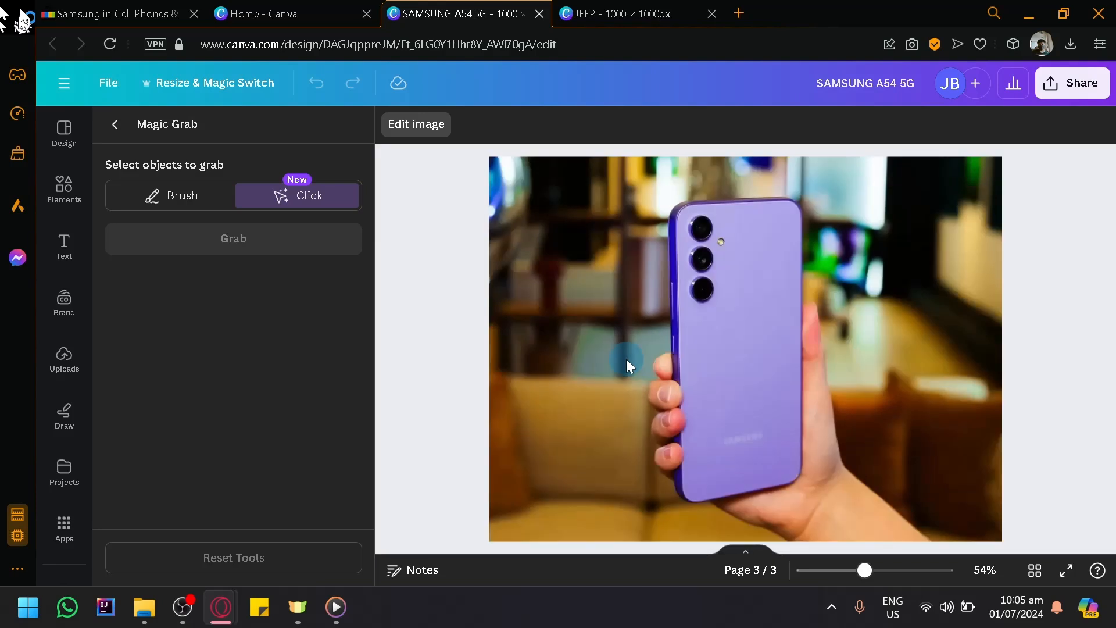
pyautogui.click(727, 400)
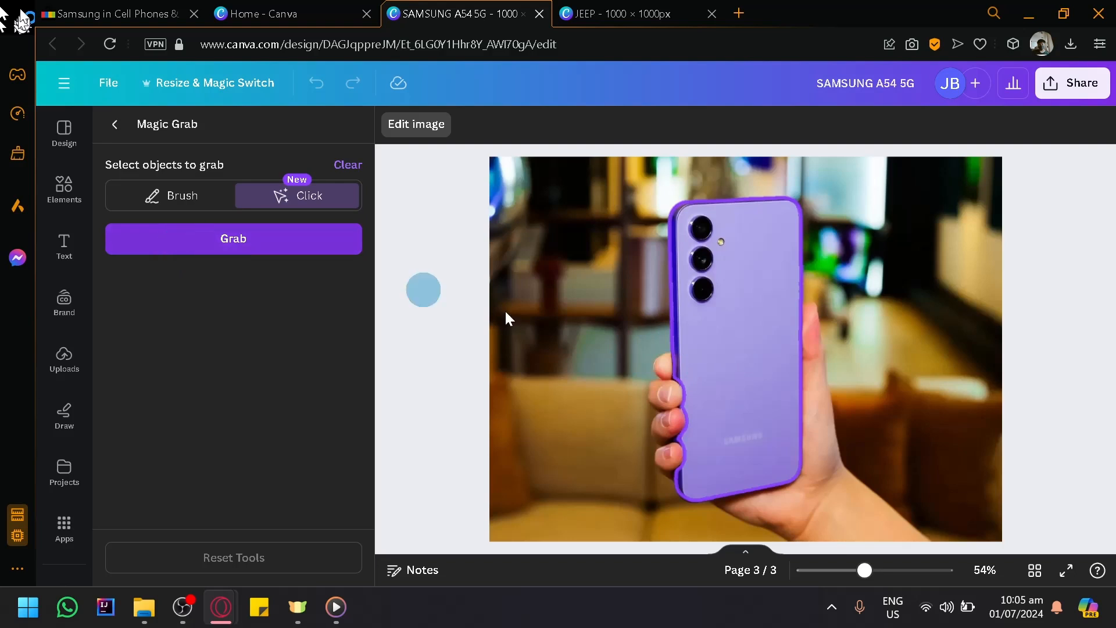
pyautogui.click(851, 507)
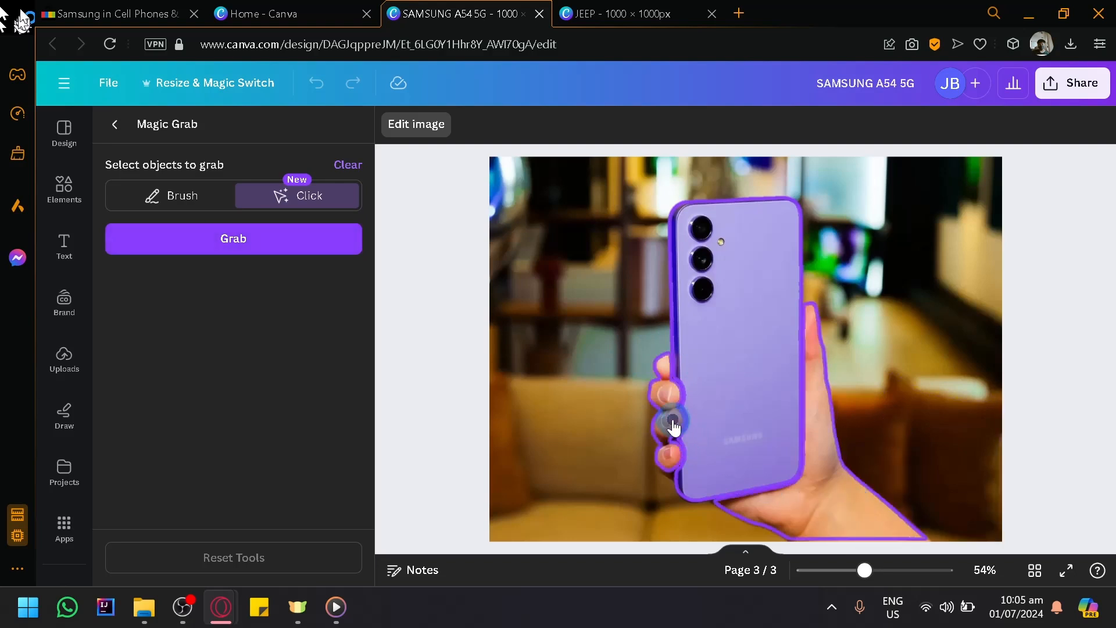
pyautogui.click(654, 449)
pyautogui.click(217, 241)
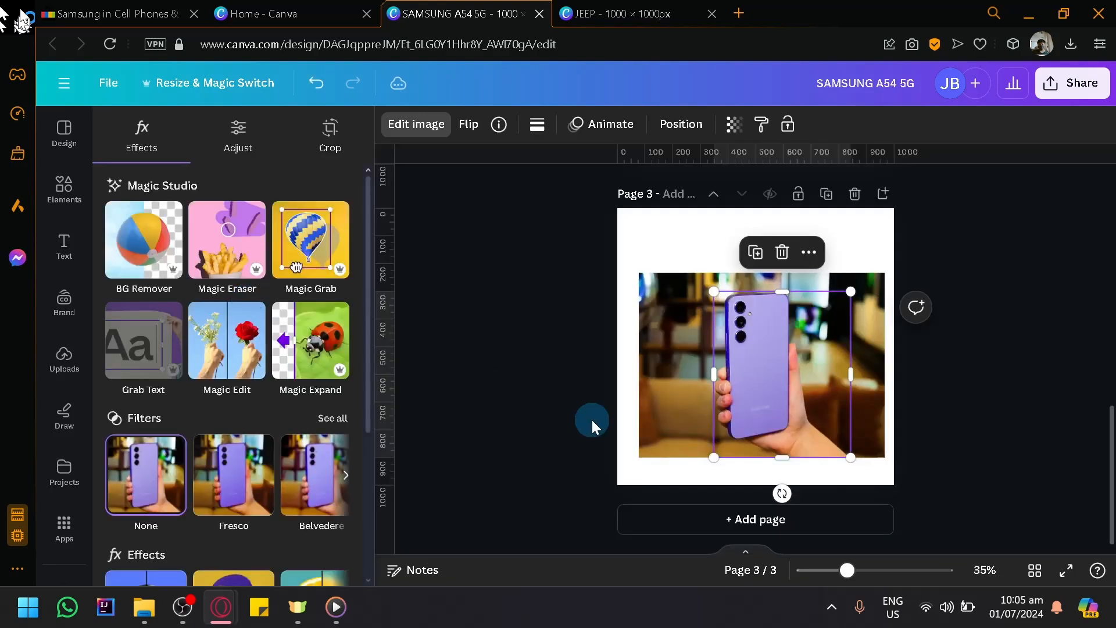
# - Shrink the grabbed phone and hand and move them to the lower right corner of the background photo
pyautogui.moveTo(764, 353); pyautogui.dragTo(795, 403)
pyautogui.moveTo(727, 302); pyautogui.dragTo(788, 341)
pyautogui.moveTo(812, 394)
pyautogui.mouseDown()
pyautogui.moveTo(812, 381)
pyautogui.moveTo(828, 387)
pyautogui.mouseUp()
pyautogui.click(852, 410)
pyautogui.click(972, 460)
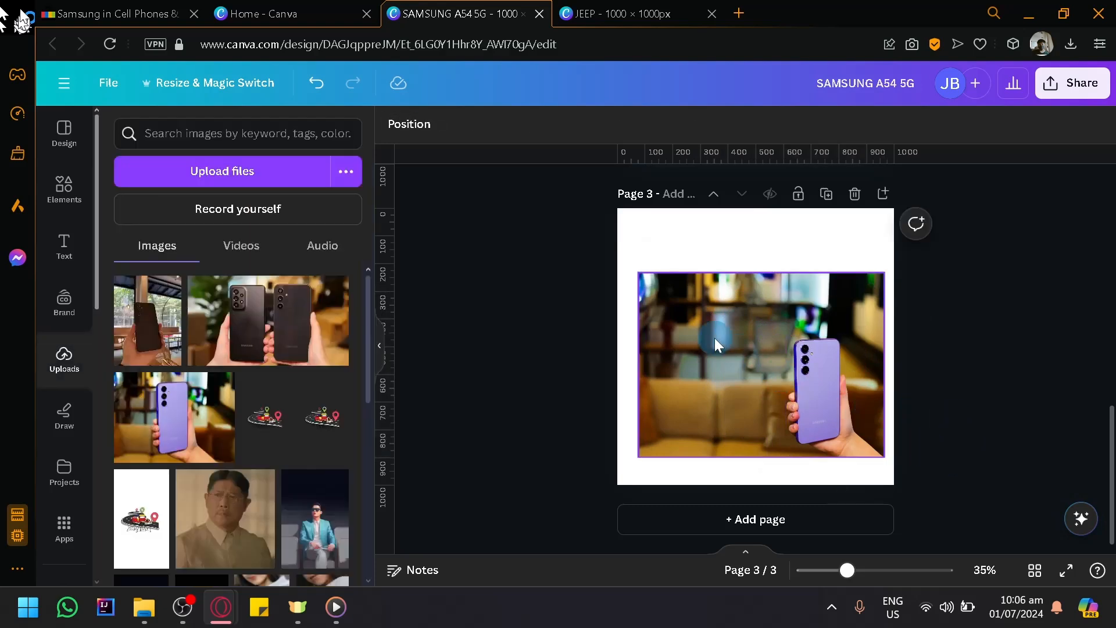
# - Enlarge the background photo together with the grabbed phone and position them to fill page 3
pyautogui.click(714, 337)
pyautogui.moveTo(579, 240); pyautogui.dragTo(826, 388)
pyautogui.moveTo(751, 320); pyautogui.dragTo(731, 262)
pyautogui.moveTo(865, 390); pyautogui.dragTo(951, 487)
pyautogui.moveTo(814, 415); pyautogui.dragTo(743, 417)
pyautogui.click(993, 449)
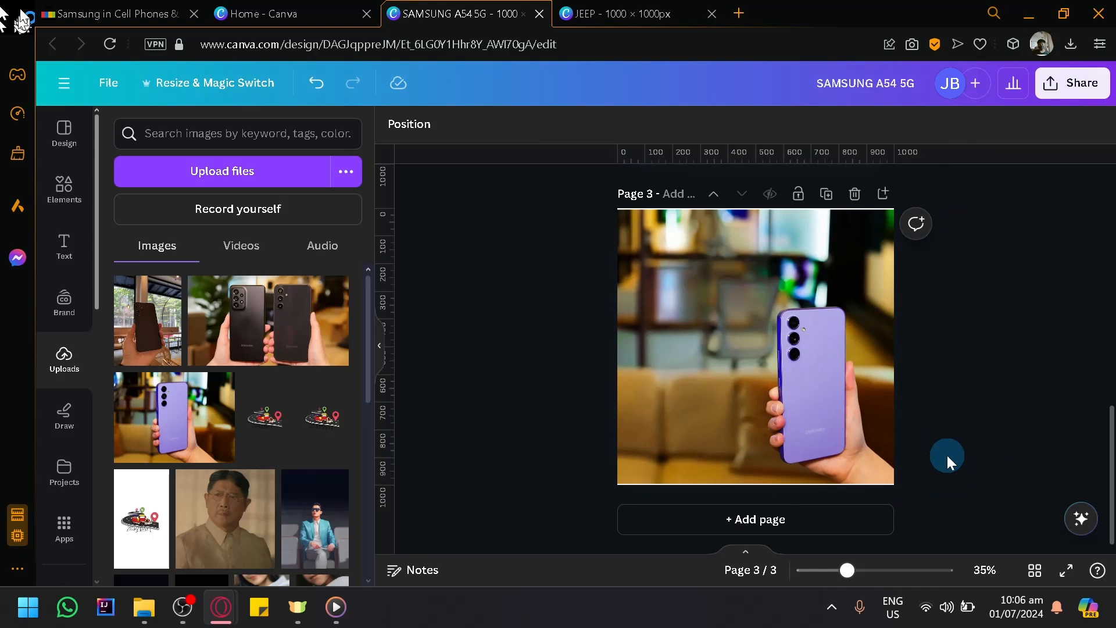
# - Review the design's earlier pages and browse the Magic Studio tools from the Canva home page
pyautogui.scroll(5, 801, 299)
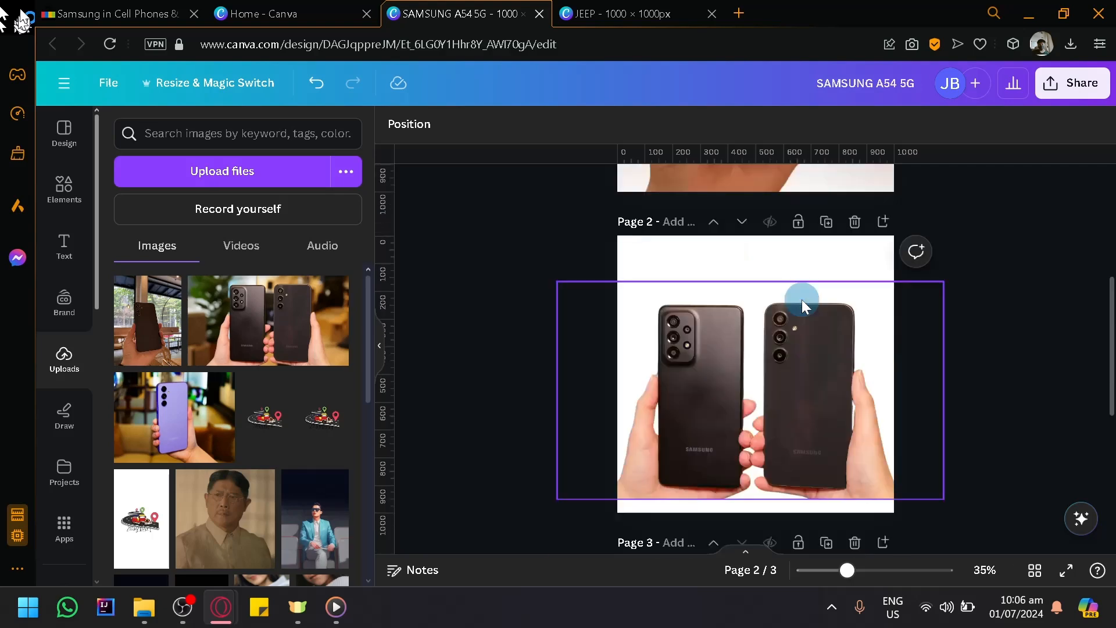
pyautogui.scroll(5, 712, 346)
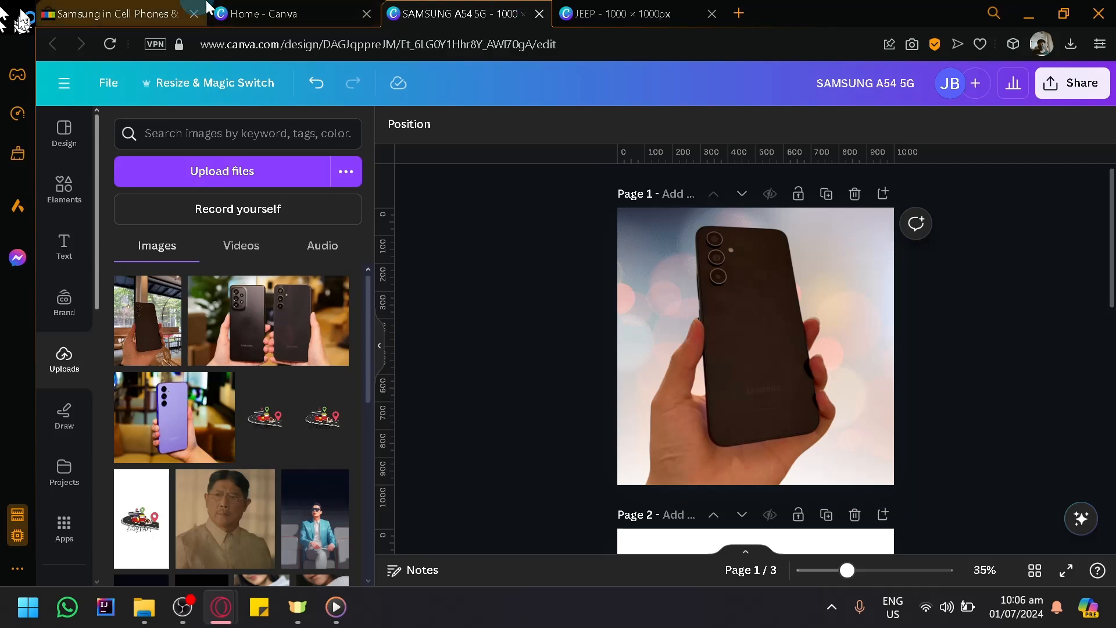
pyautogui.click(331, 13)
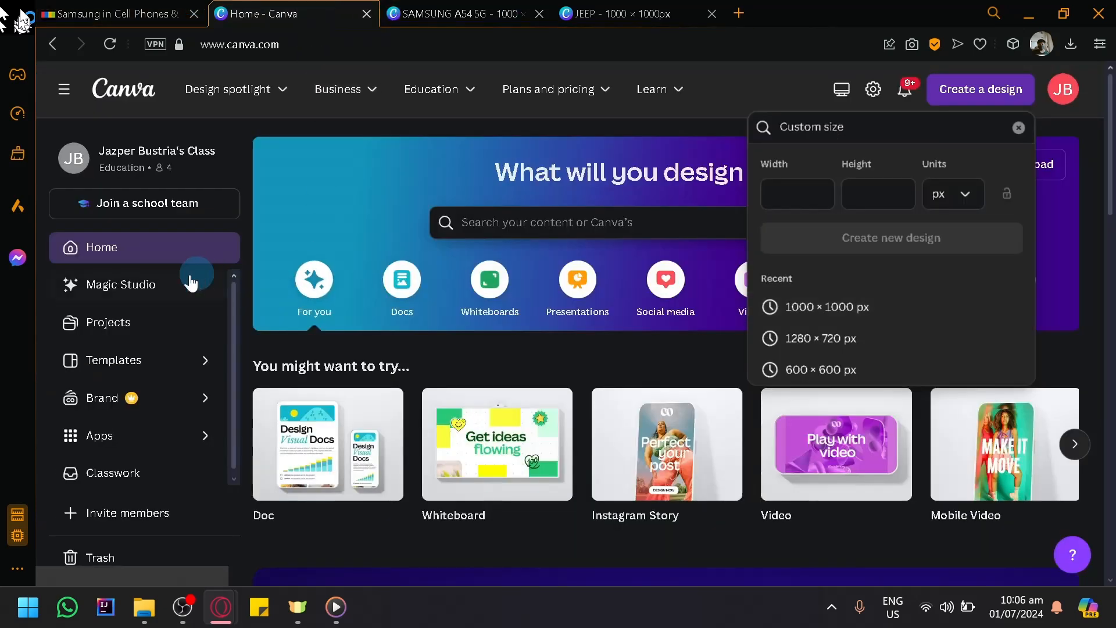
pyautogui.click(160, 290)
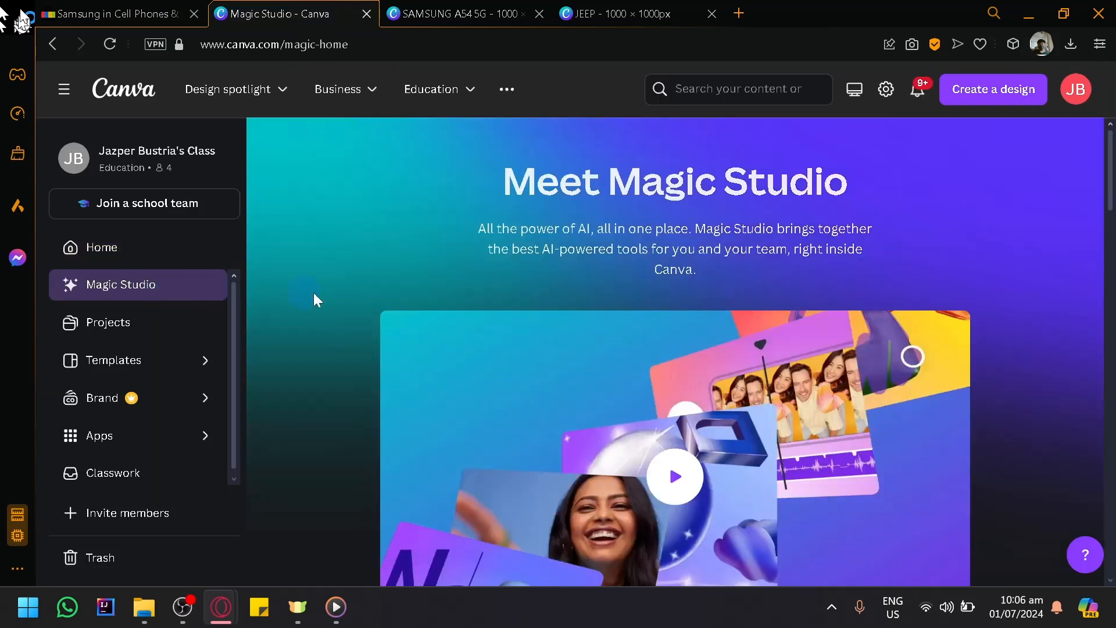
pyautogui.scroll(-5, 448, 303)
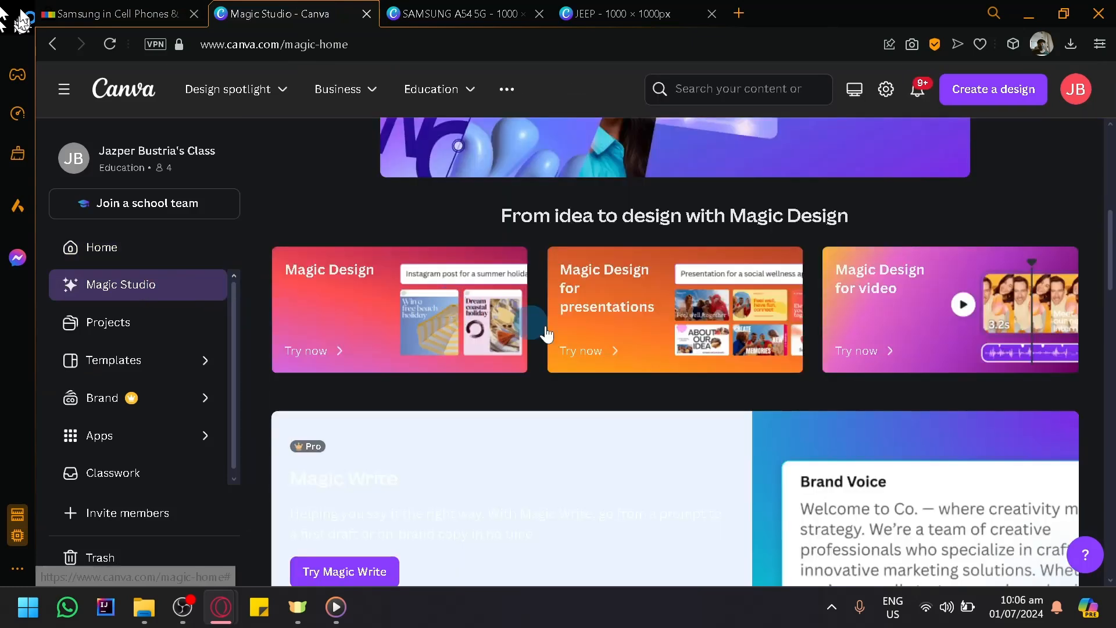
pyautogui.scroll(-2, 647, 234)
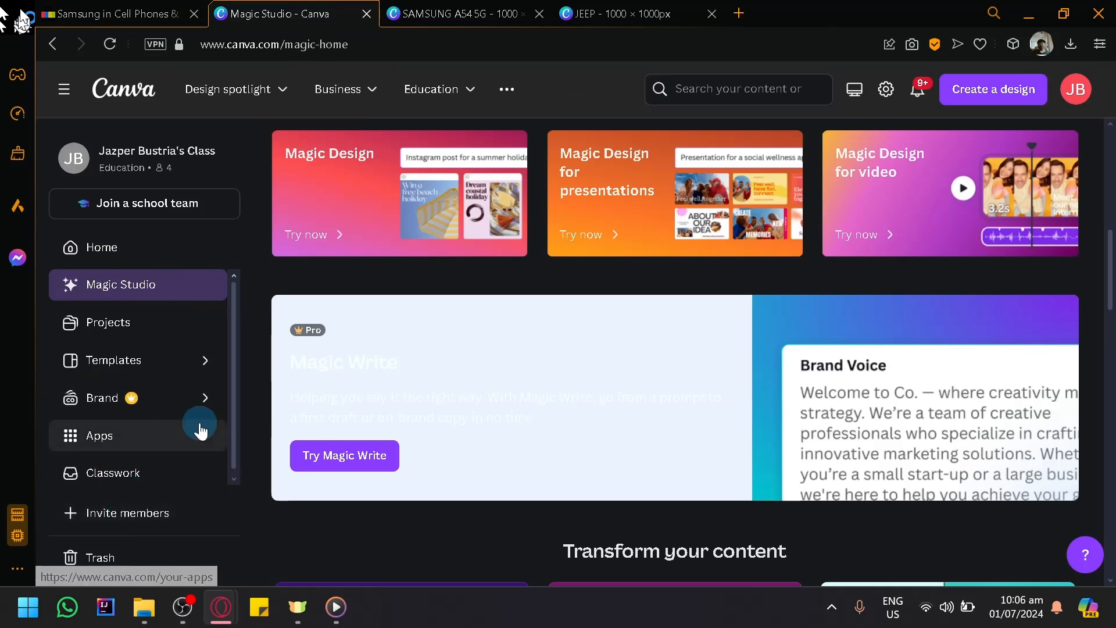
pyautogui.scroll(-1, 197, 430)
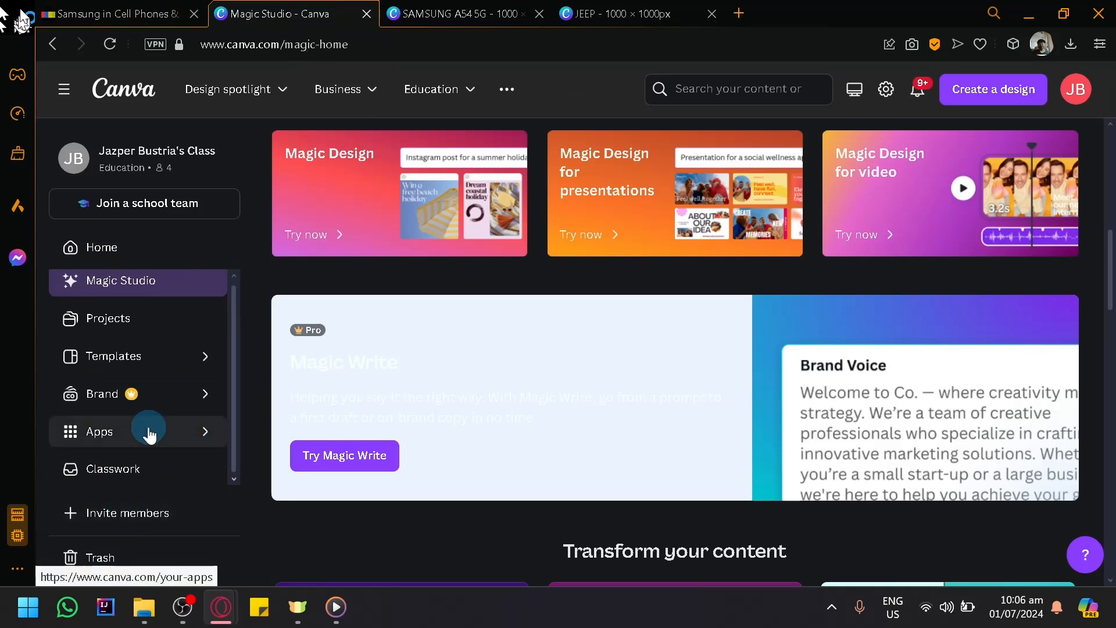
# - Open the Product Photos tool from Canva's recommended apps
pyautogui.click(179, 428)
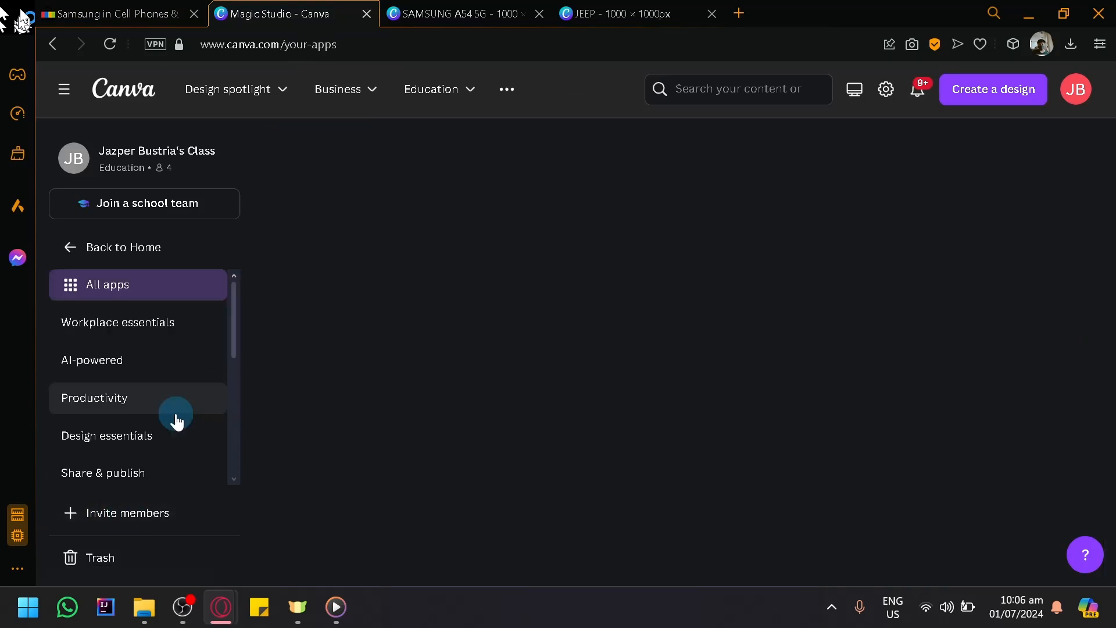
pyautogui.scroll(-5, 175, 418)
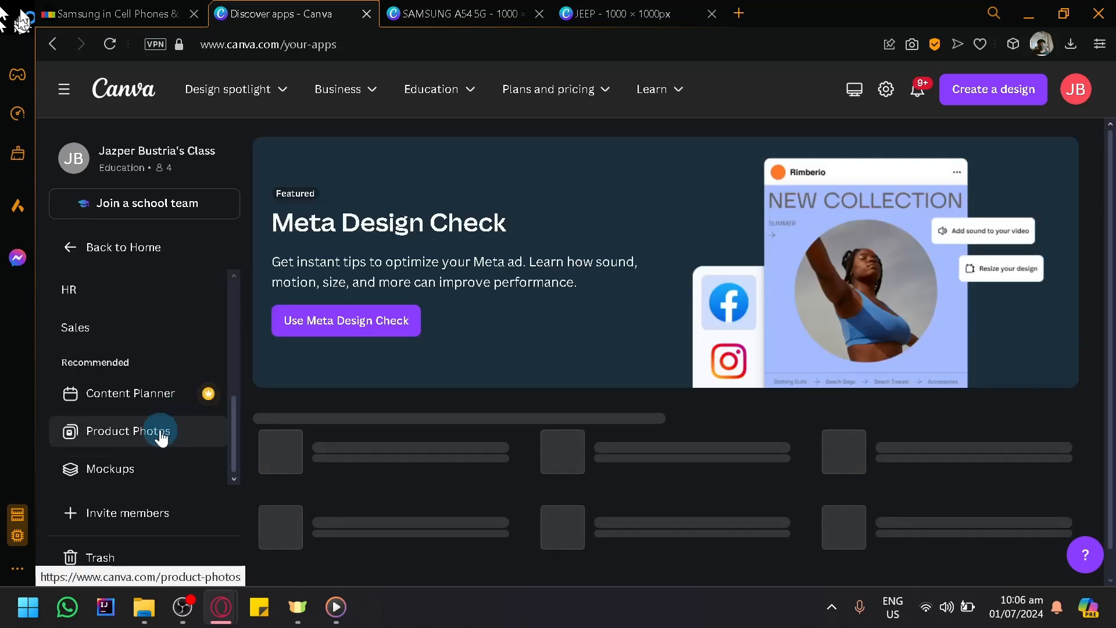
pyautogui.click(138, 440)
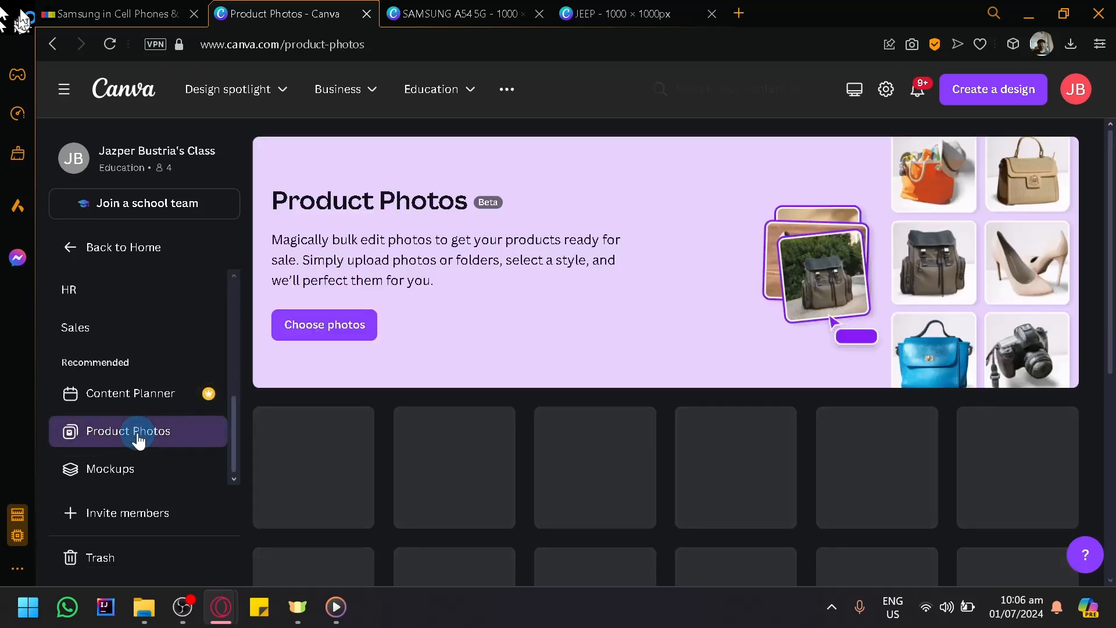
# - Add the three uploaded phone photos to Product Photos and proceed to the style selection
pyautogui.click(359, 326)
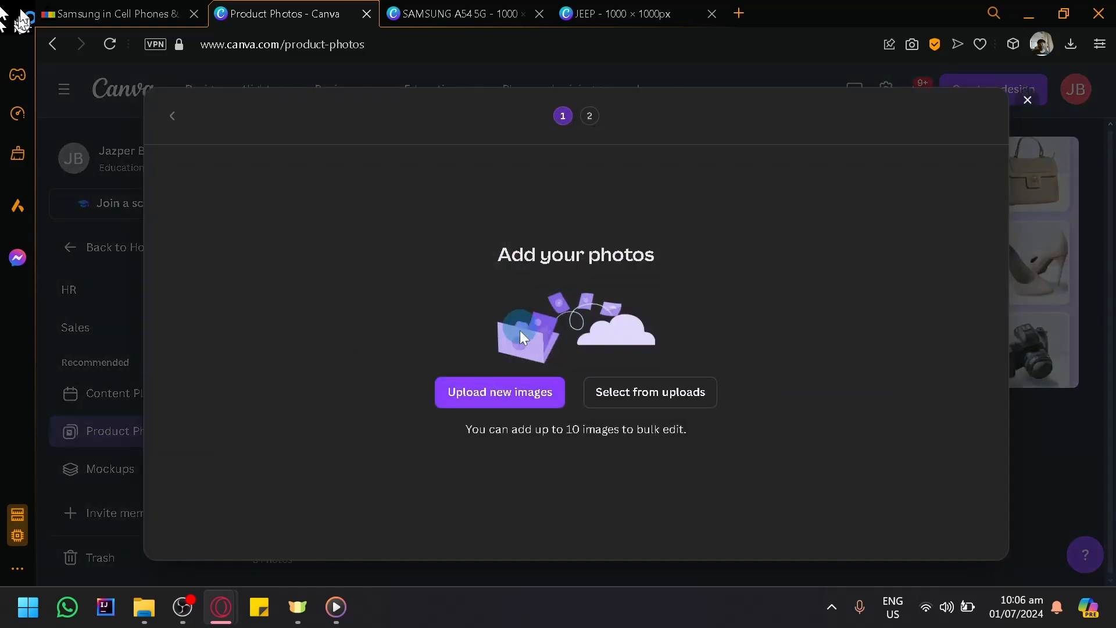
pyautogui.click(693, 399)
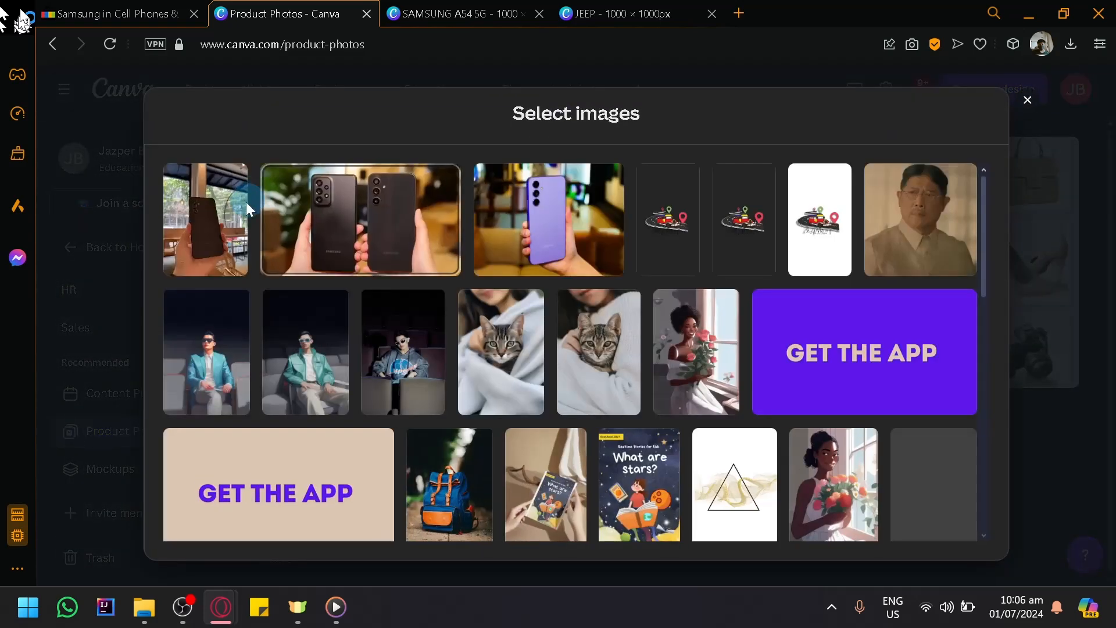
pyautogui.click(204, 214)
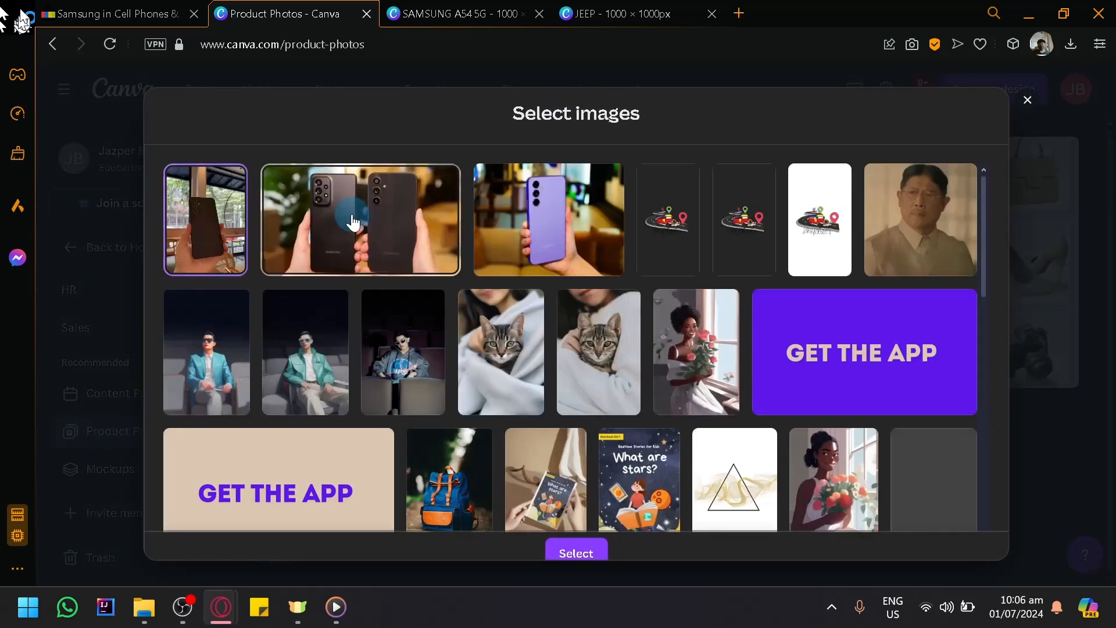
pyautogui.click(356, 219)
pyautogui.click(567, 218)
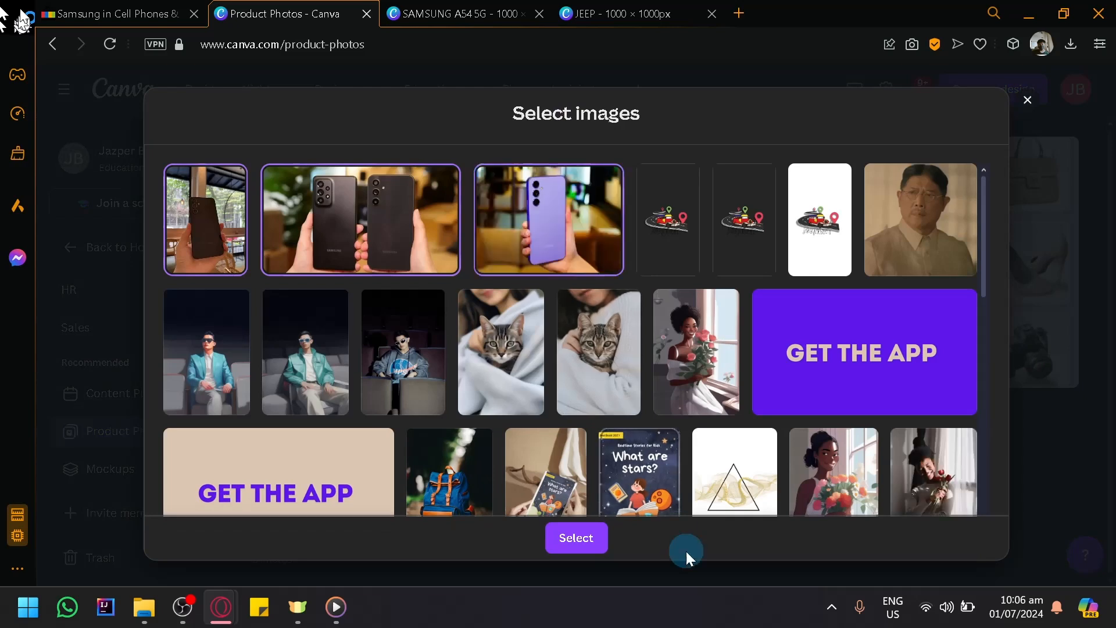
pyautogui.click(579, 540)
pyautogui.click(963, 116)
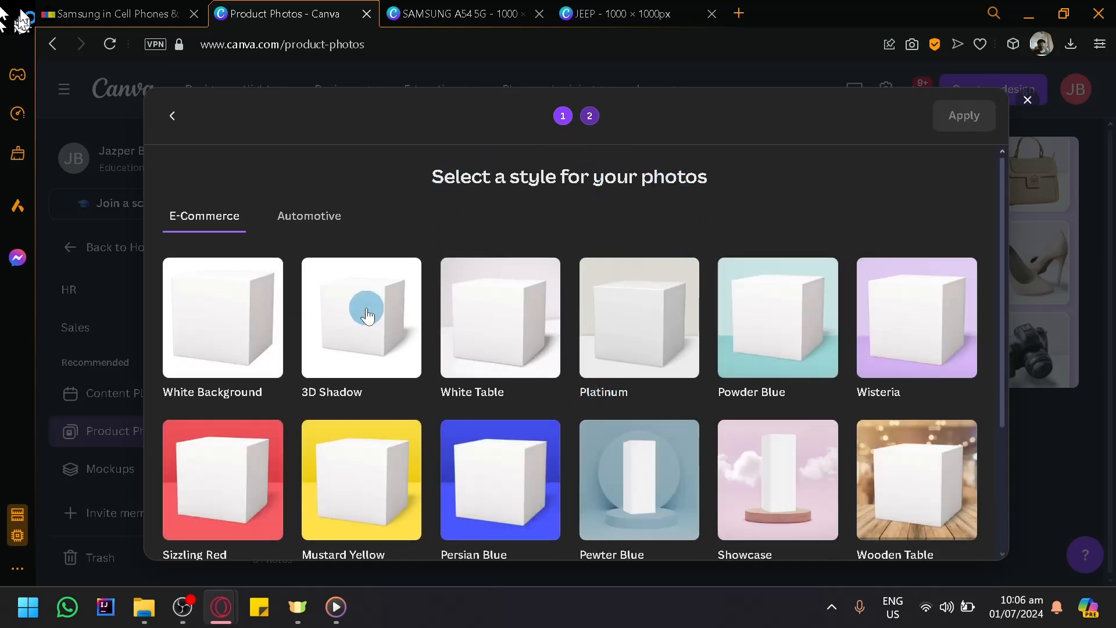
# - Choose the Showcase style from the E-Commerce styles for the three phone photos
pyautogui.click(361, 317)
pyautogui.scroll(-3, 448, 407)
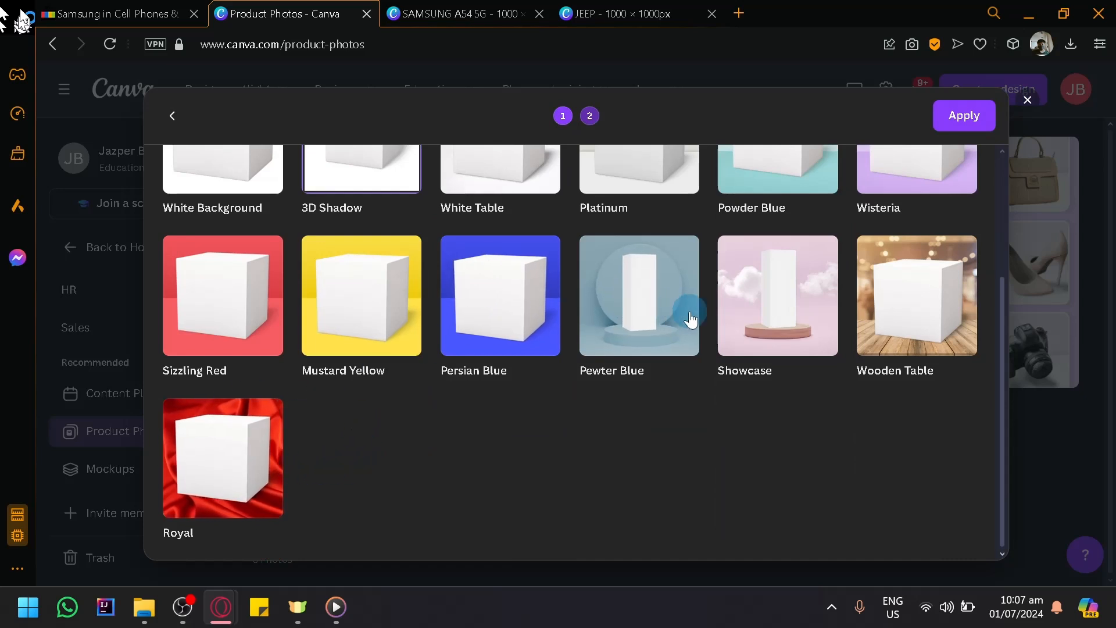
pyautogui.click(781, 340)
pyautogui.scroll(3, 668, 360)
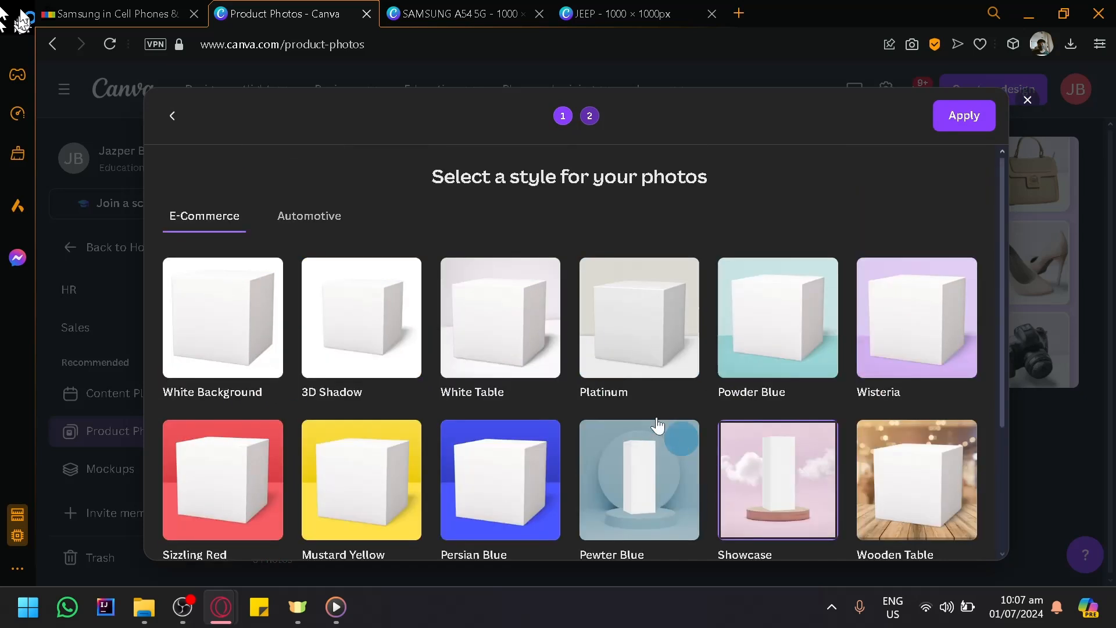
# - Look through the Automotive styles, return to E-Commerce, and apply the selected Showcase style to the phone photos
pyautogui.click(306, 219)
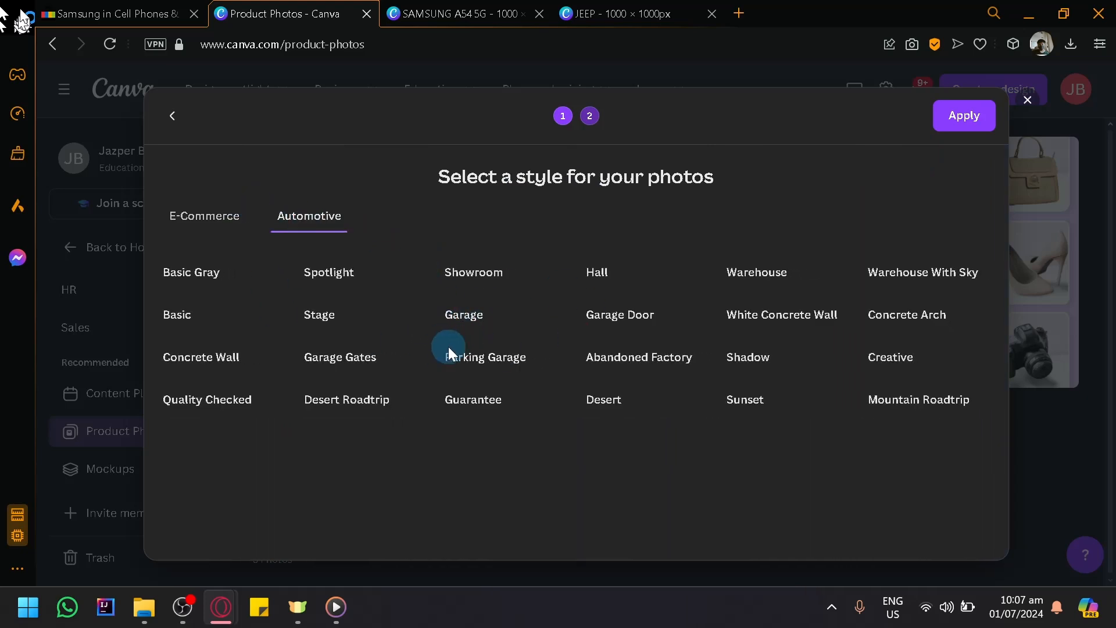
pyautogui.scroll(-4, 446, 343)
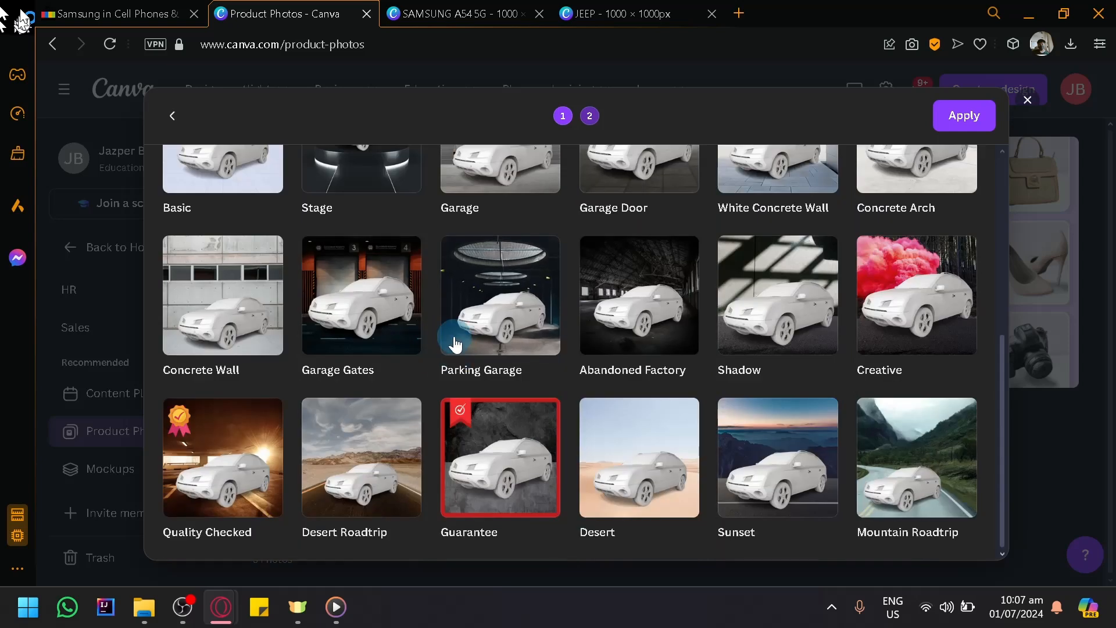
pyautogui.scroll(4, 349, 291)
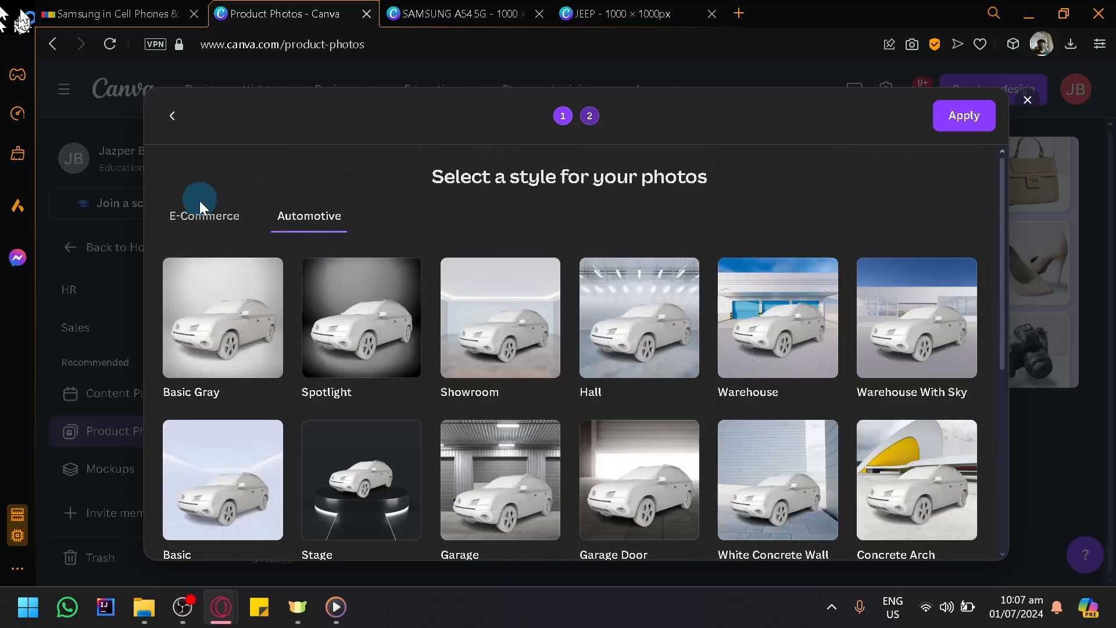
pyautogui.click(204, 215)
pyautogui.scroll(-3, 530, 349)
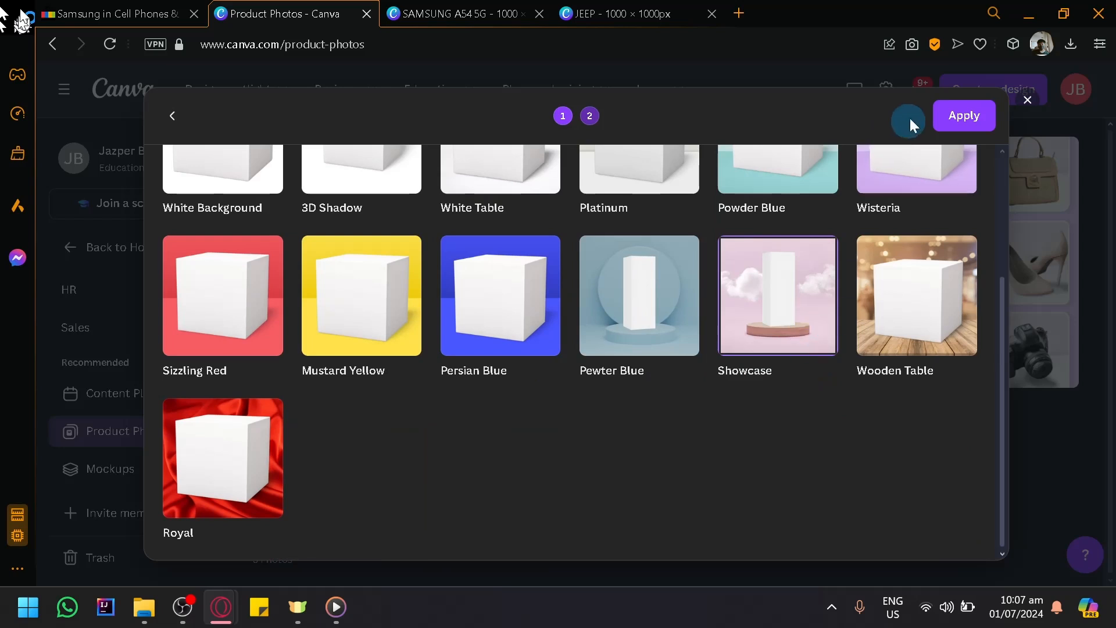
pyautogui.click(961, 119)
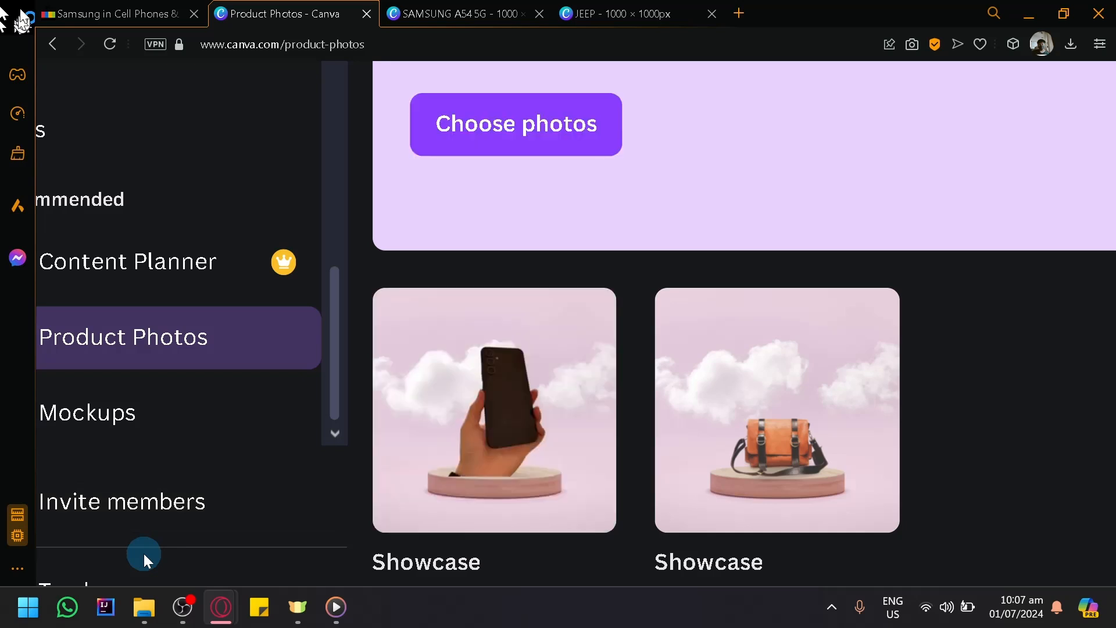
# - Open the new Showcase batch, preview its phone images, and download the whole batch
pyautogui.click(551, 366)
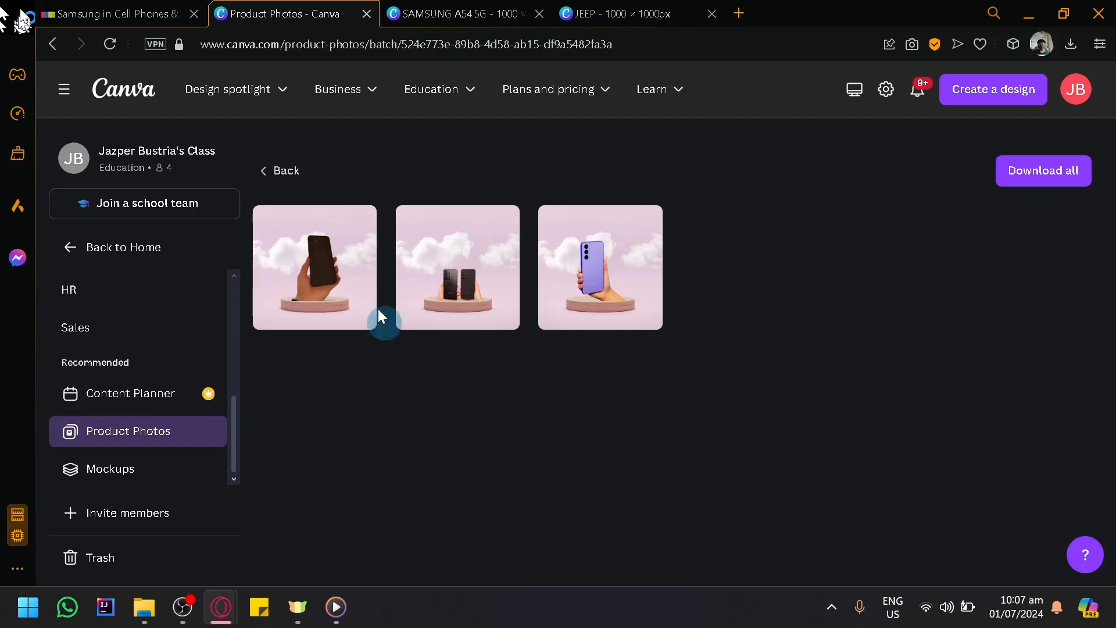
pyautogui.click(326, 275)
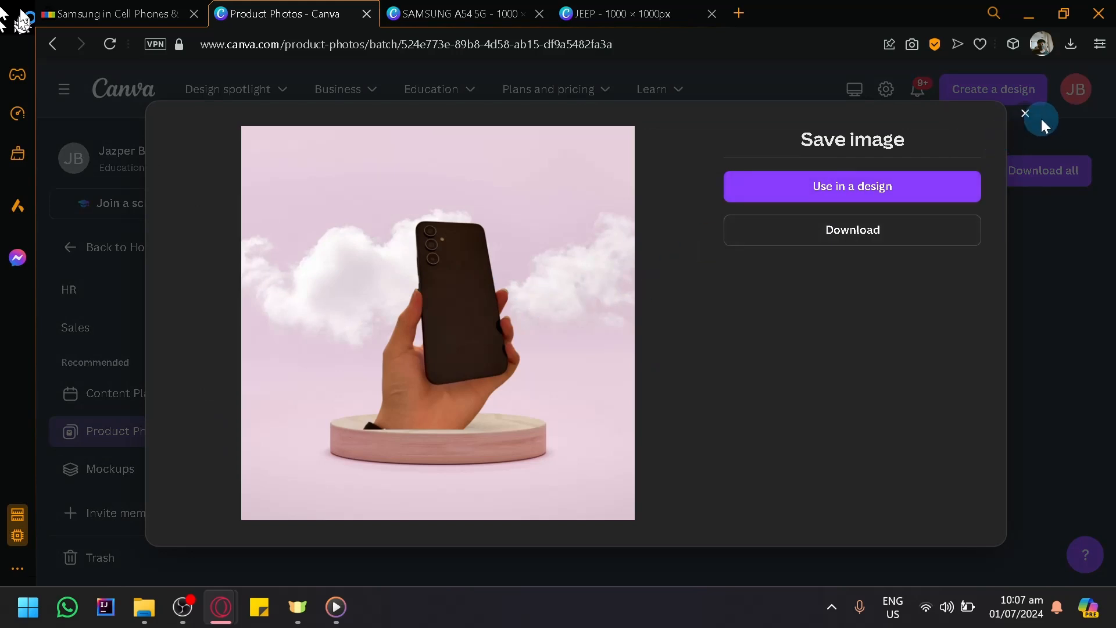
pyautogui.click(1025, 112)
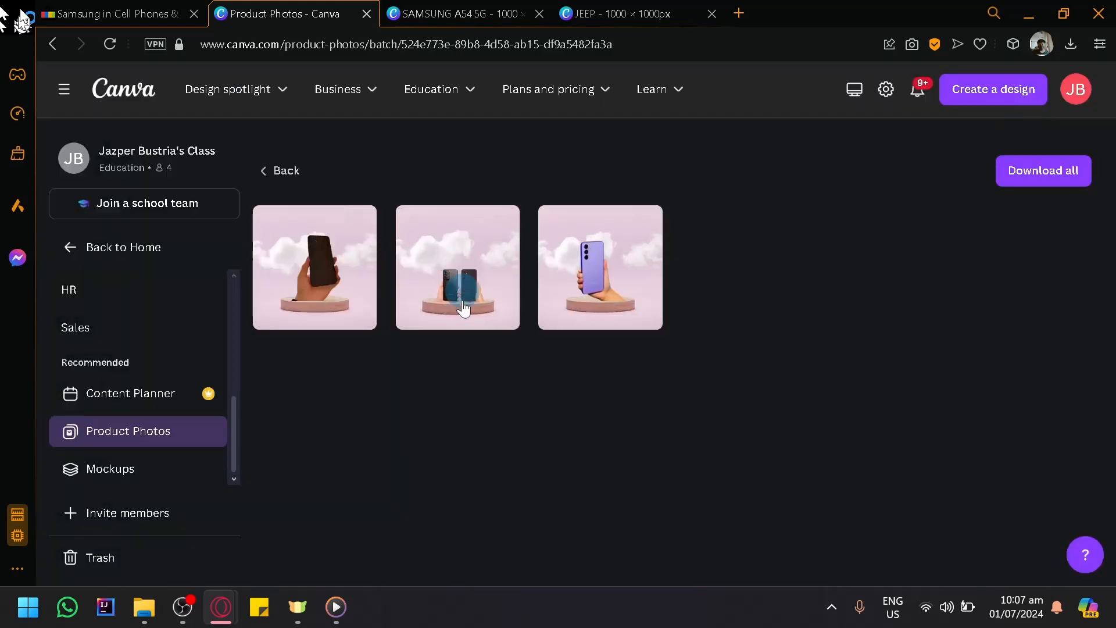
pyautogui.click(627, 299)
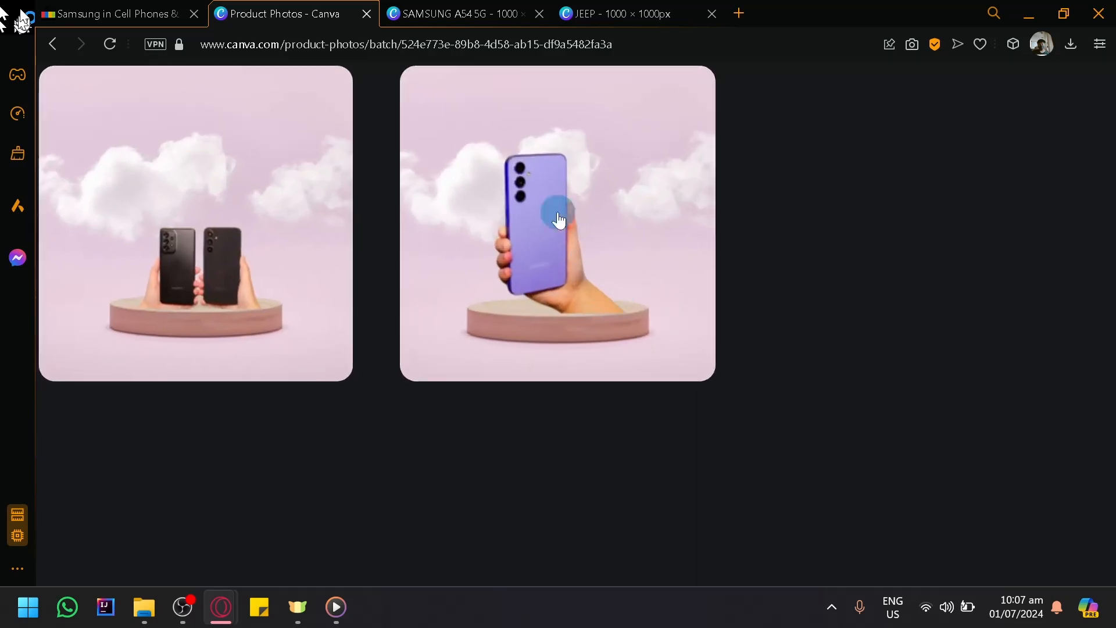
pyautogui.click(339, 233)
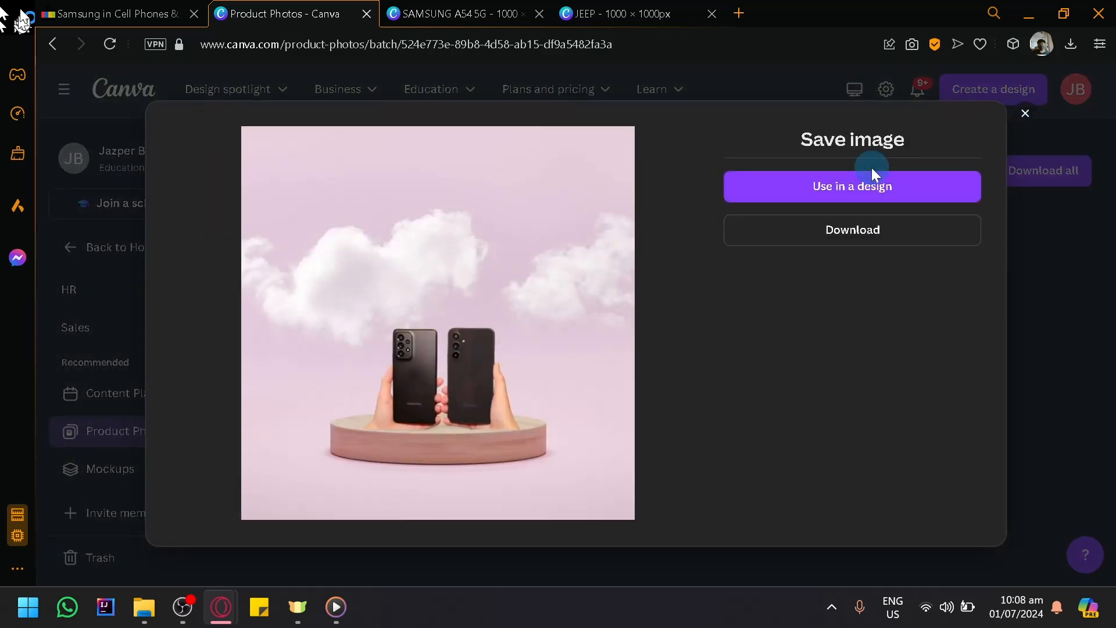
pyautogui.click(1018, 118)
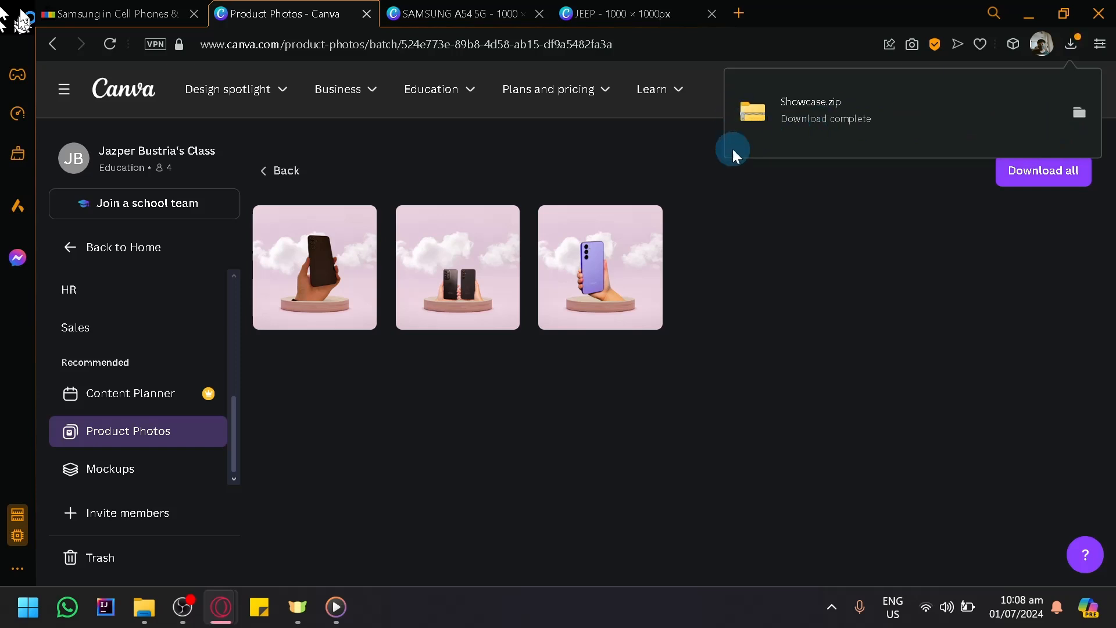
# - Switch back to the eBay search results for samsung
pyautogui.click(58, 13)
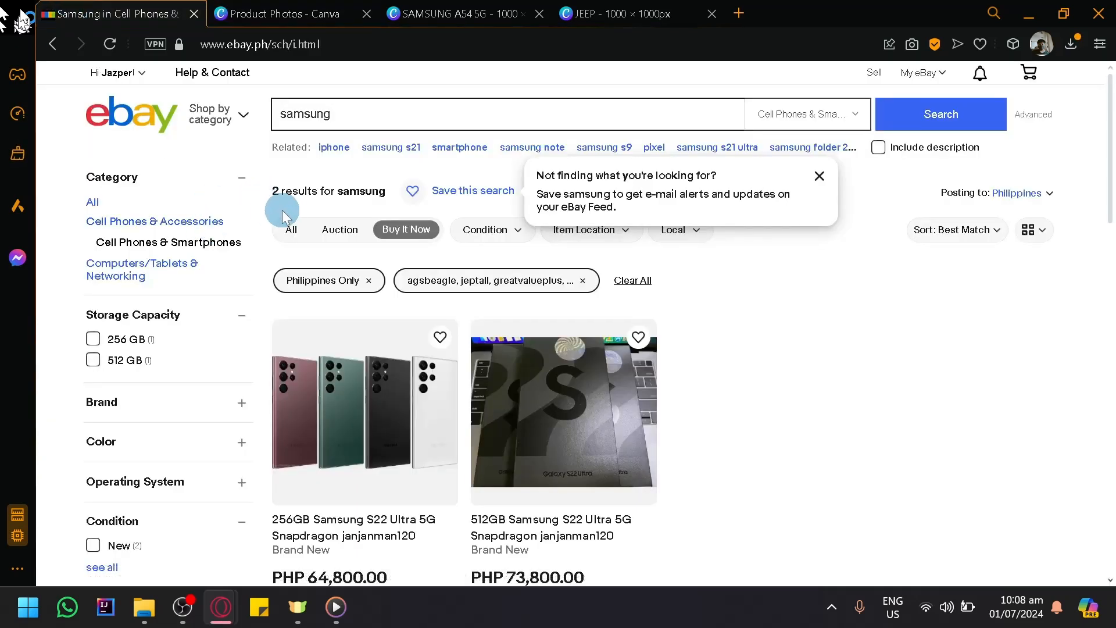